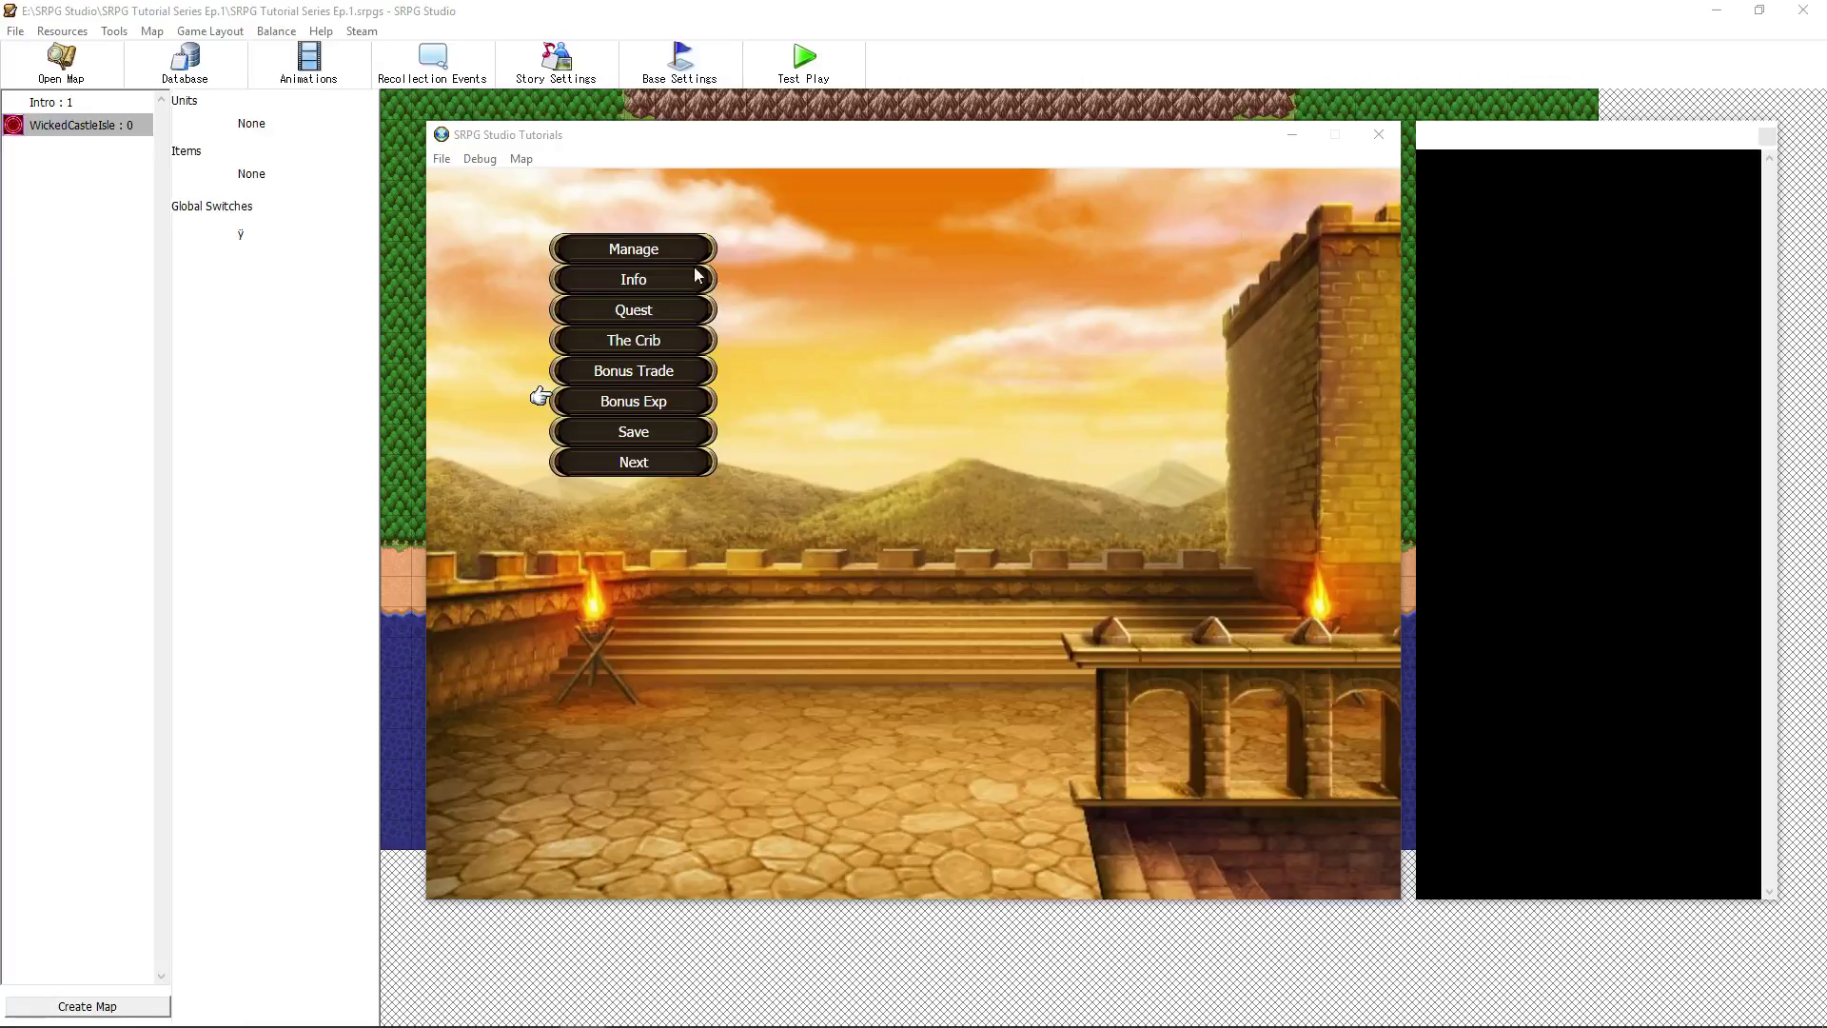
In the test play, view the shop, Bonus Trade and Bonus Exp screens, backing out of each
click(655, 338)
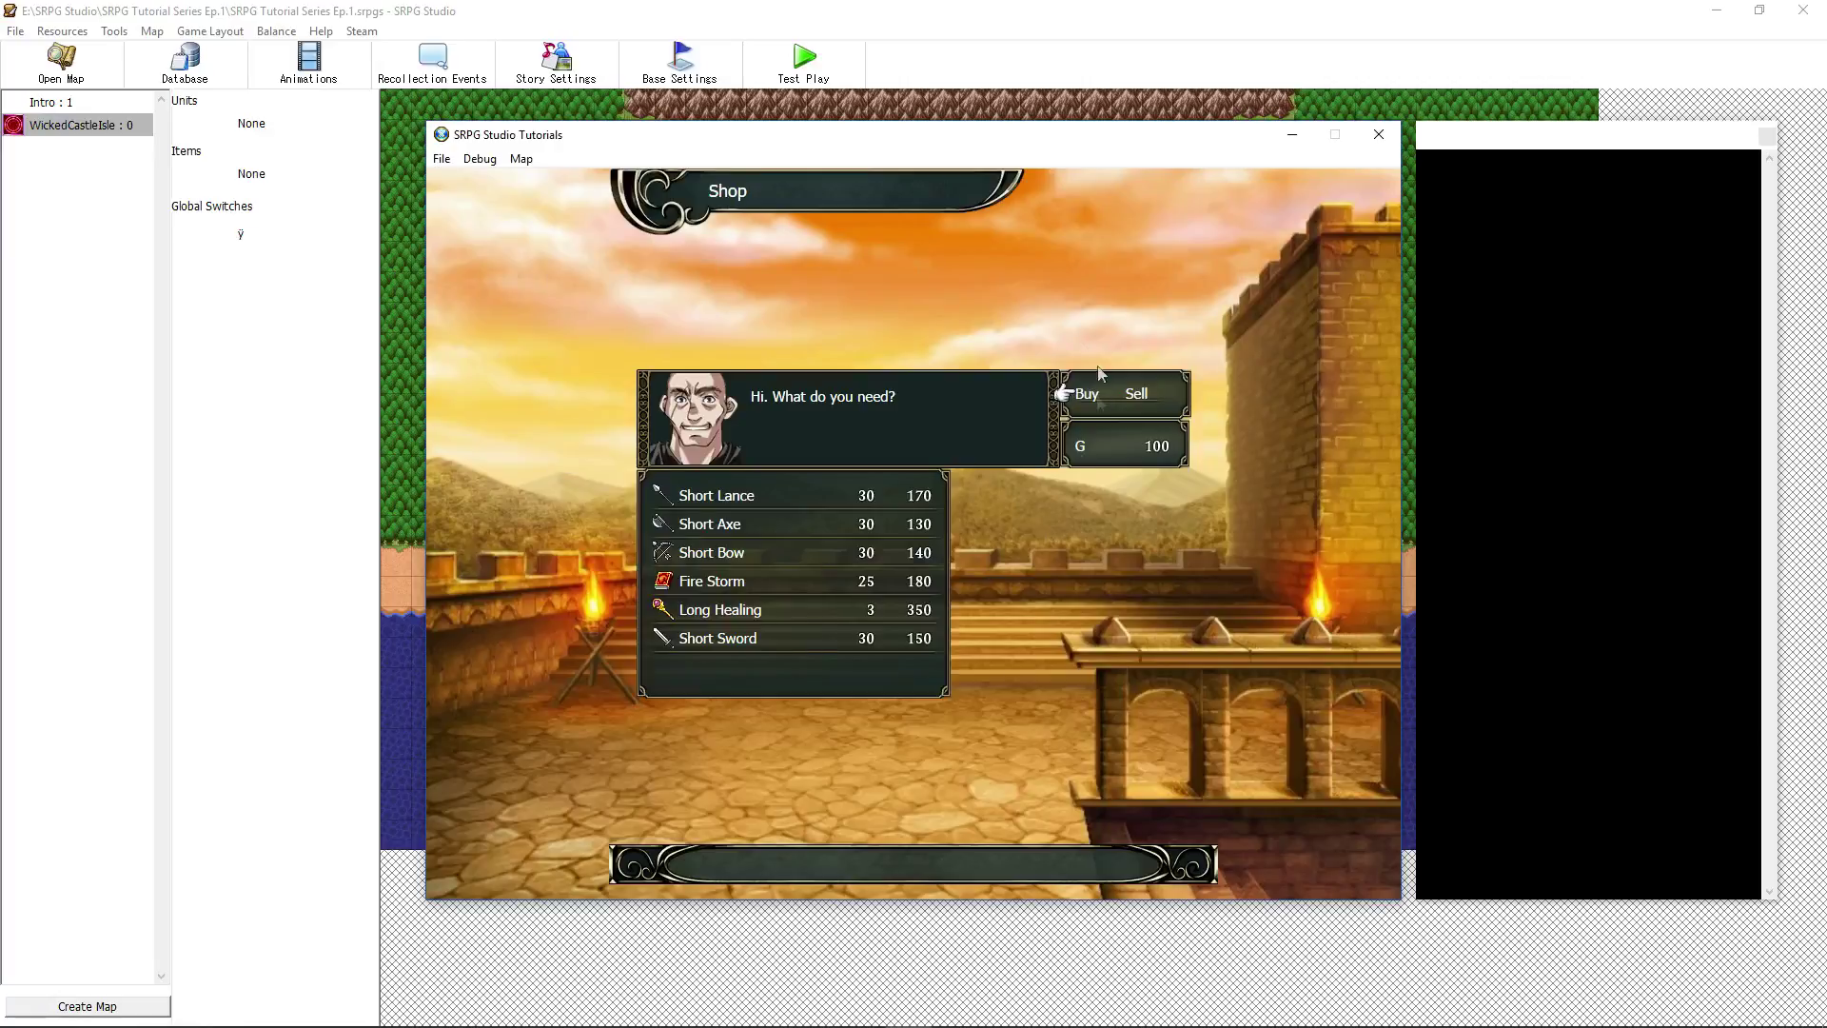
right_click(1081, 486)
click(661, 378)
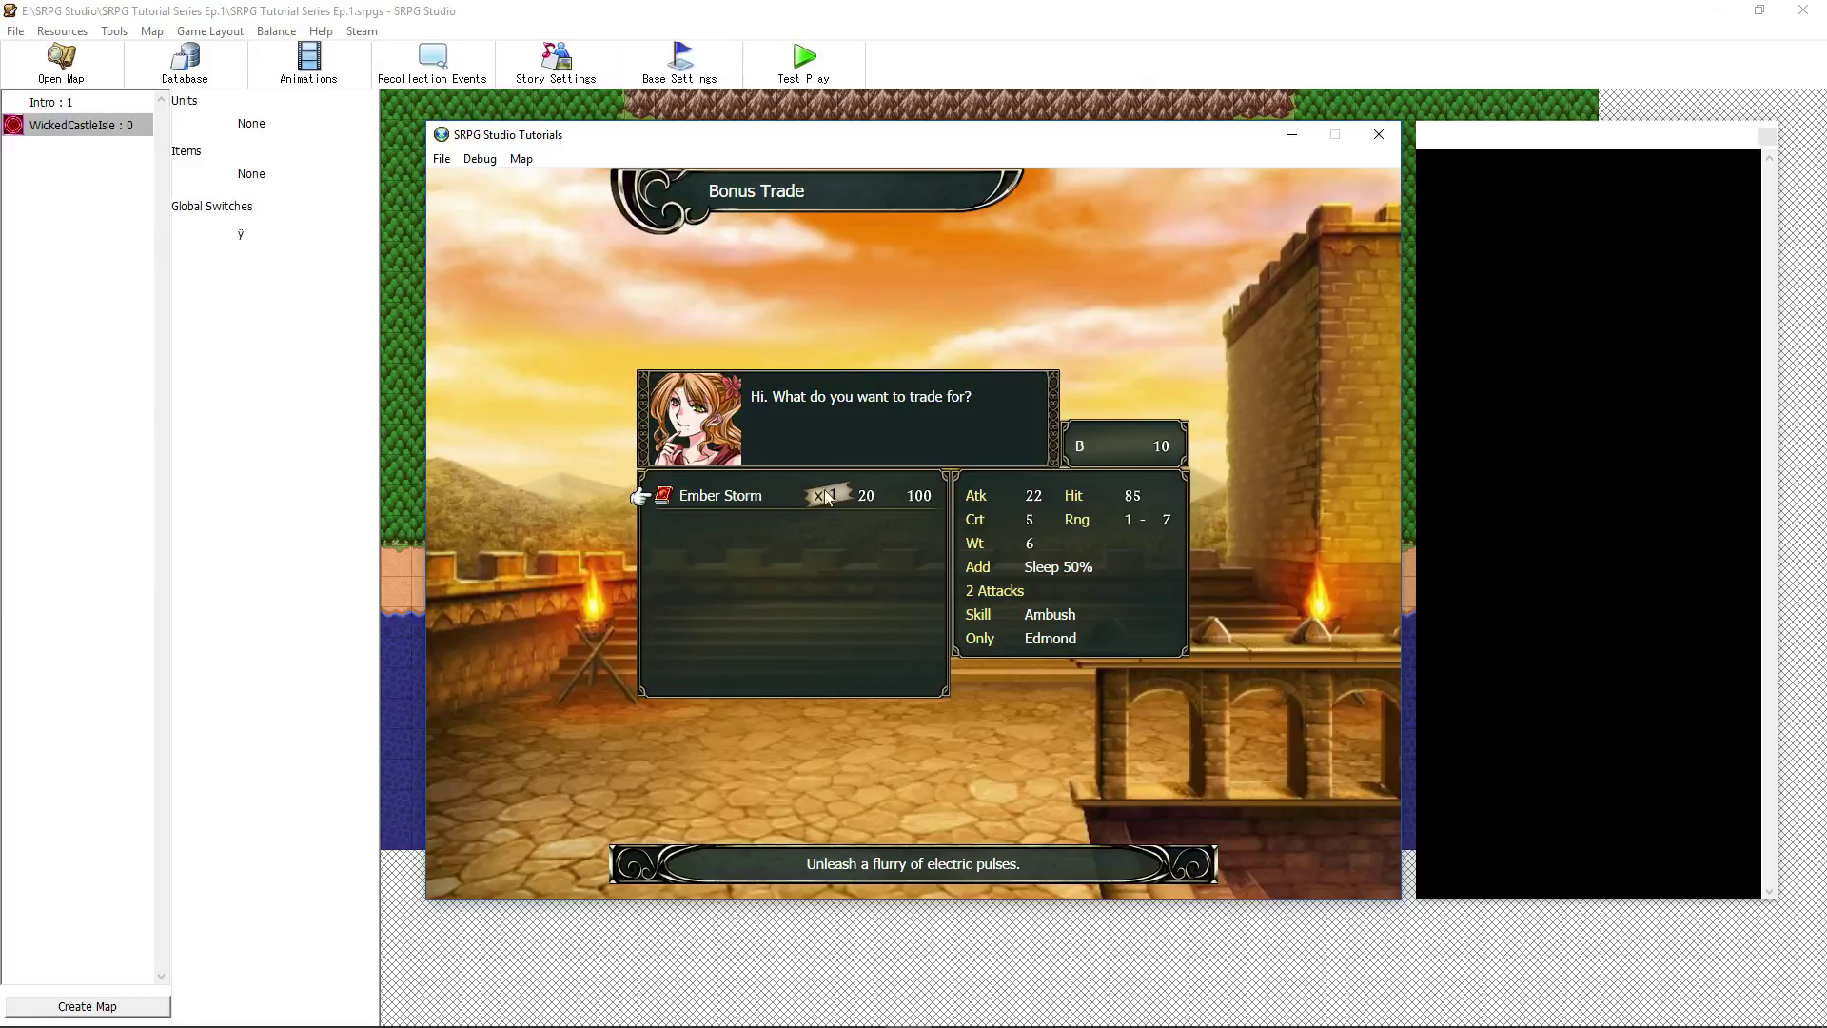
right_click(1009, 506)
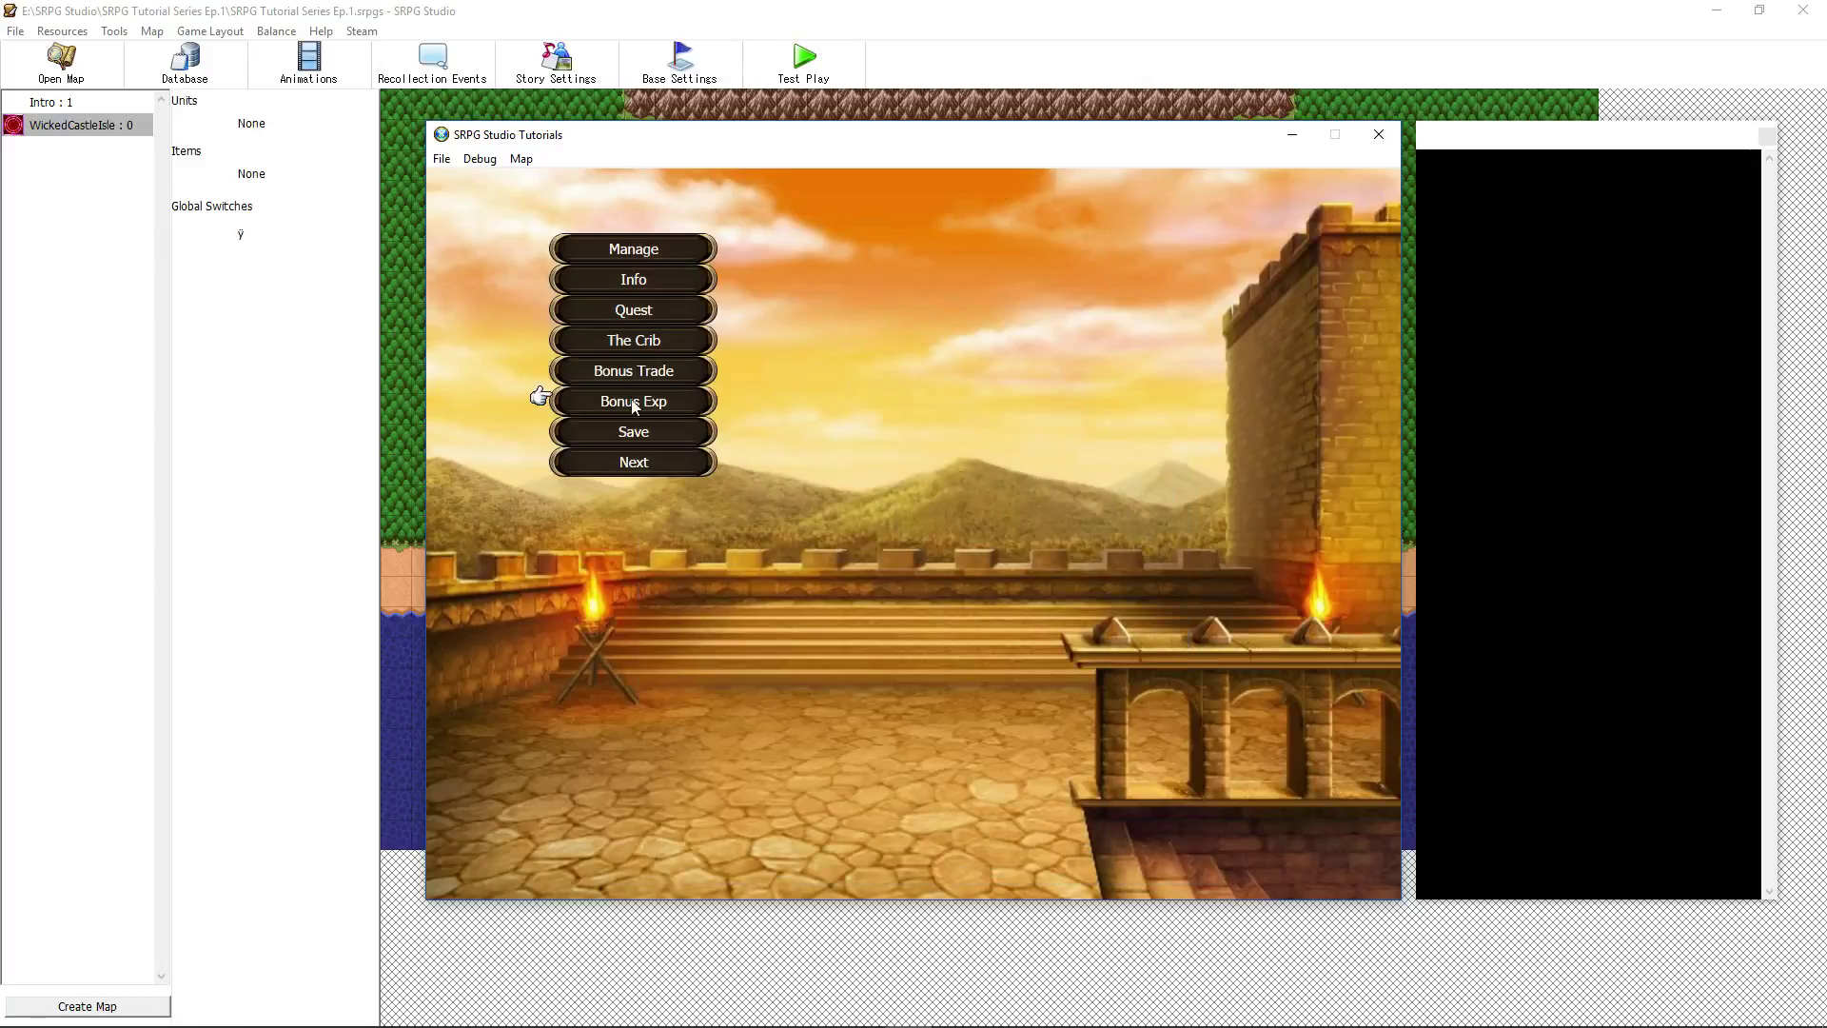
click(631, 403)
right_click(744, 432)
Check the base menu's Manage, Info and Quest screens, backing out of each
click(647, 253)
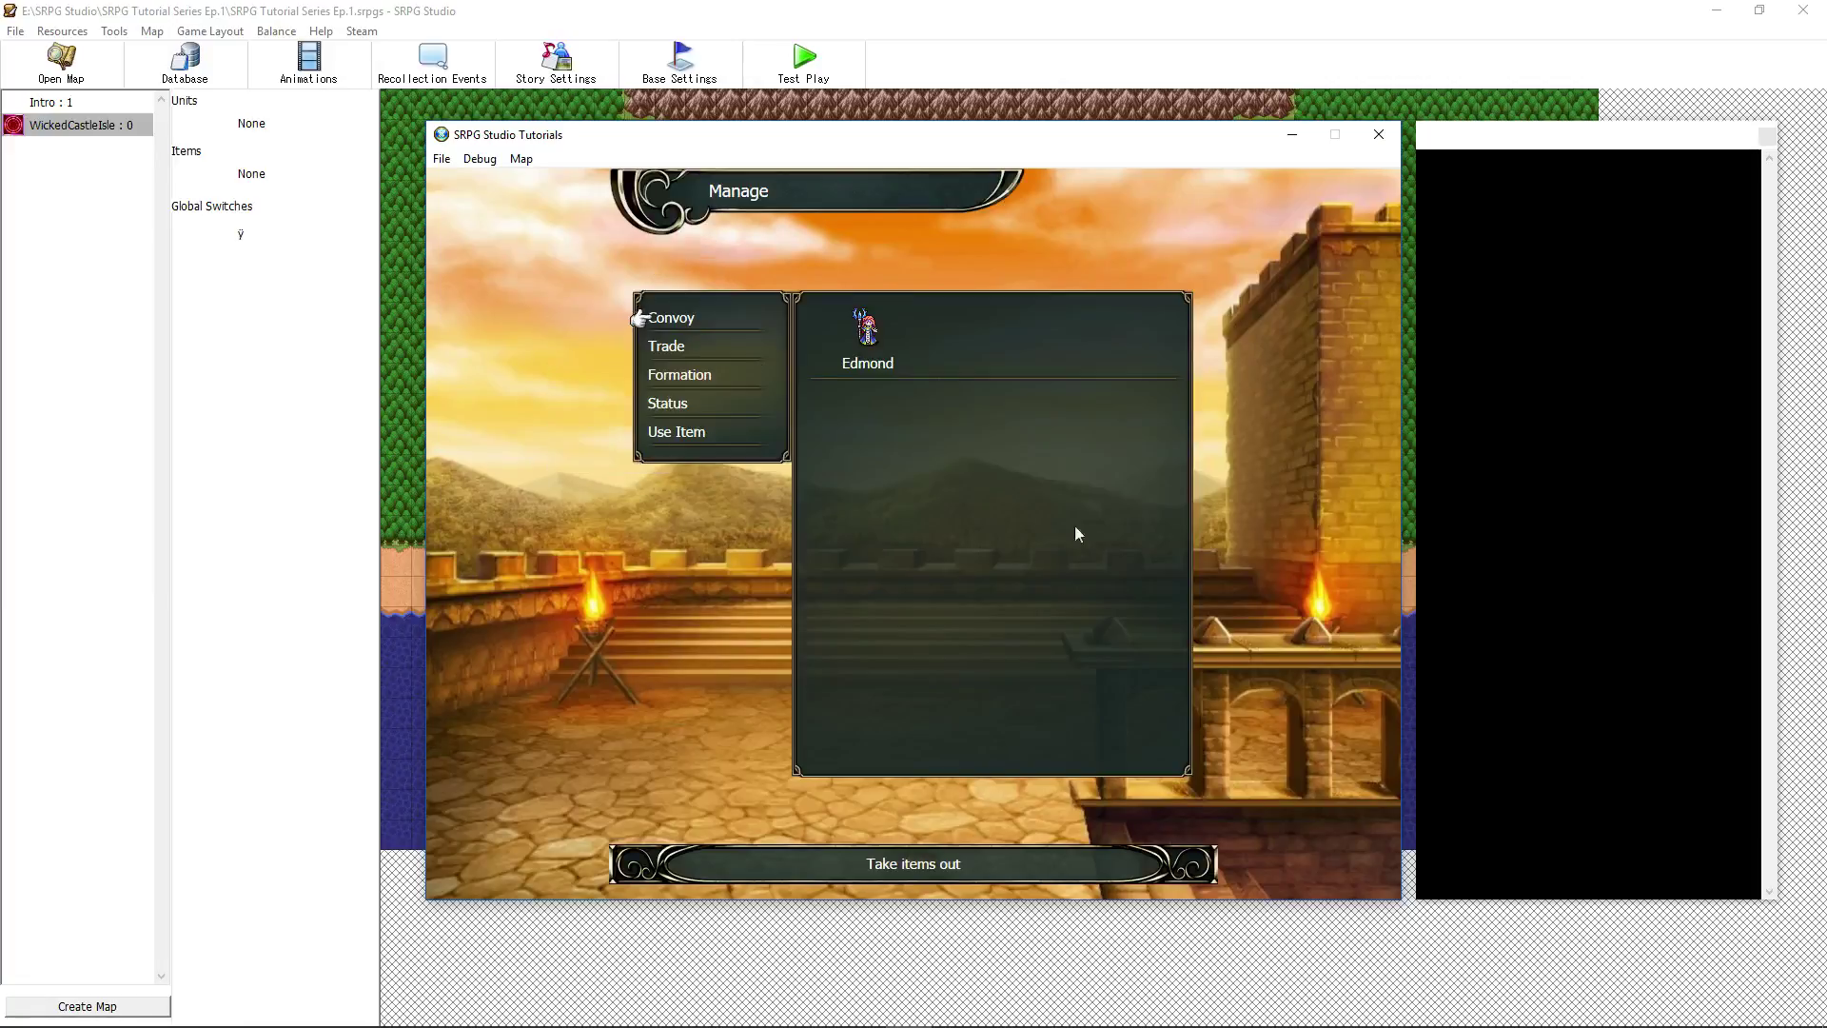
right_click(1076, 526)
click(695, 287)
right_click(657, 285)
click(654, 314)
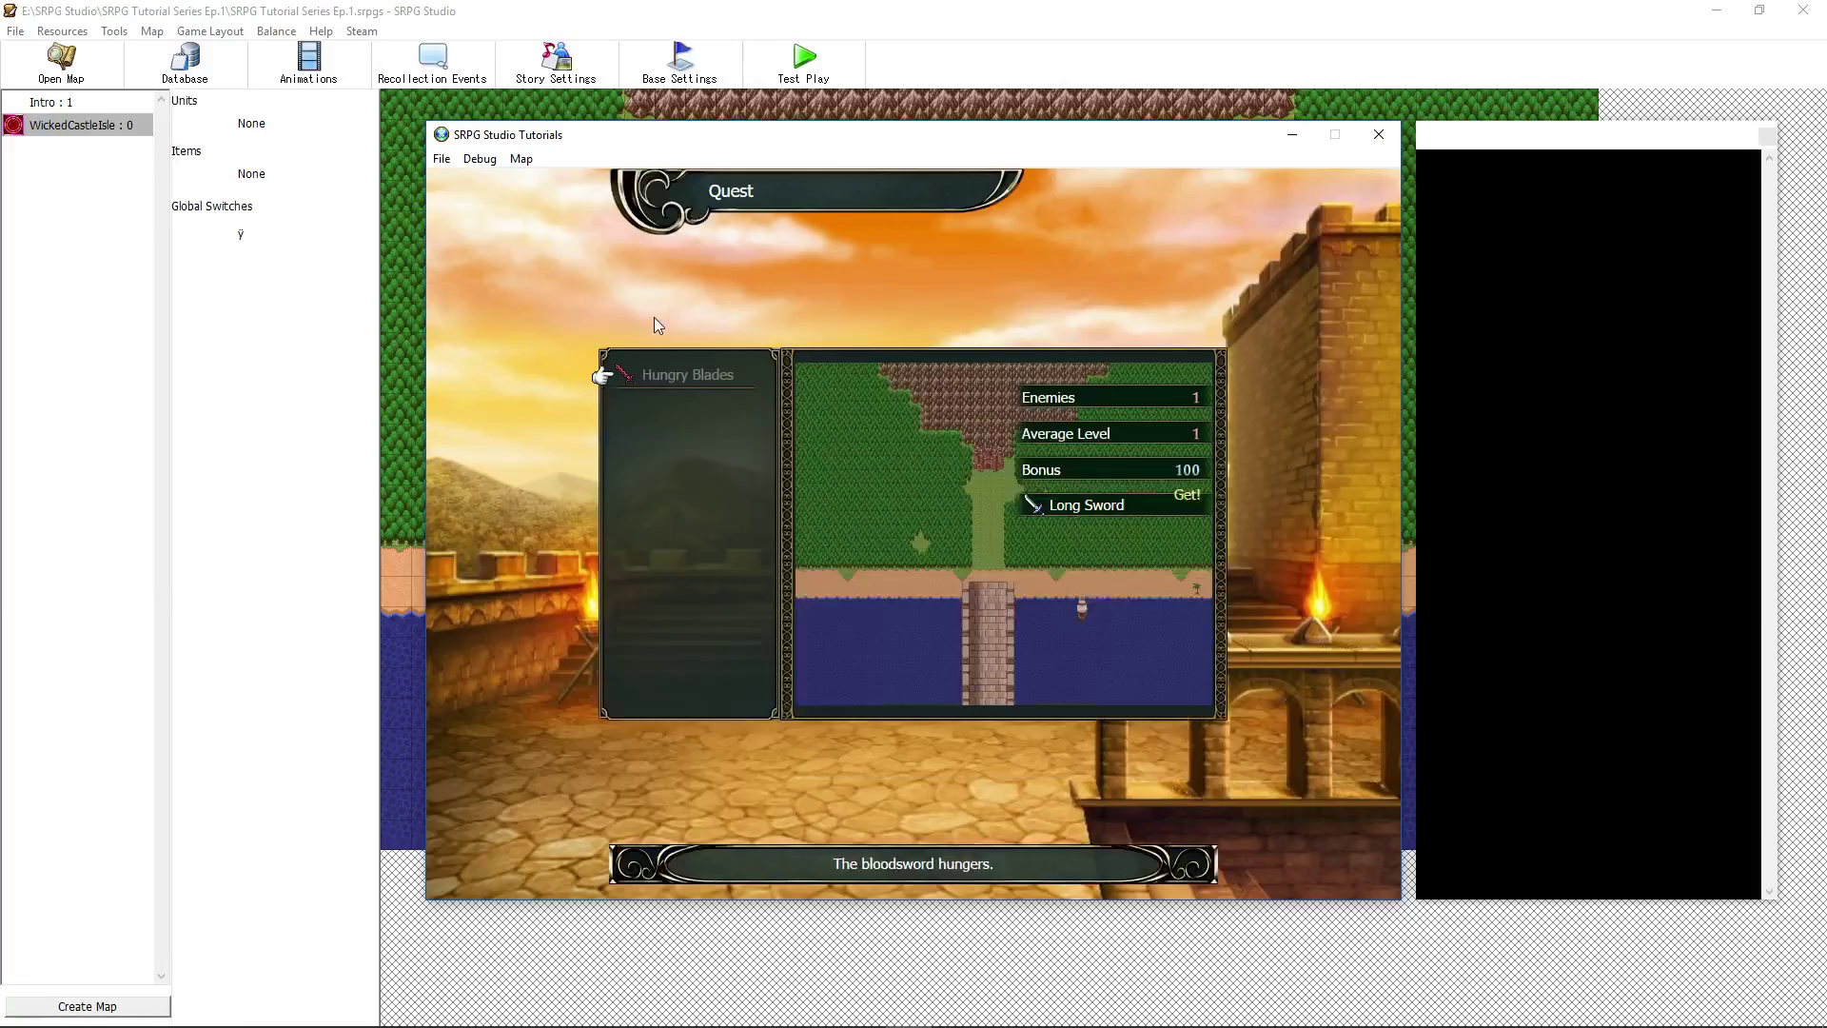
right_click(681, 375)
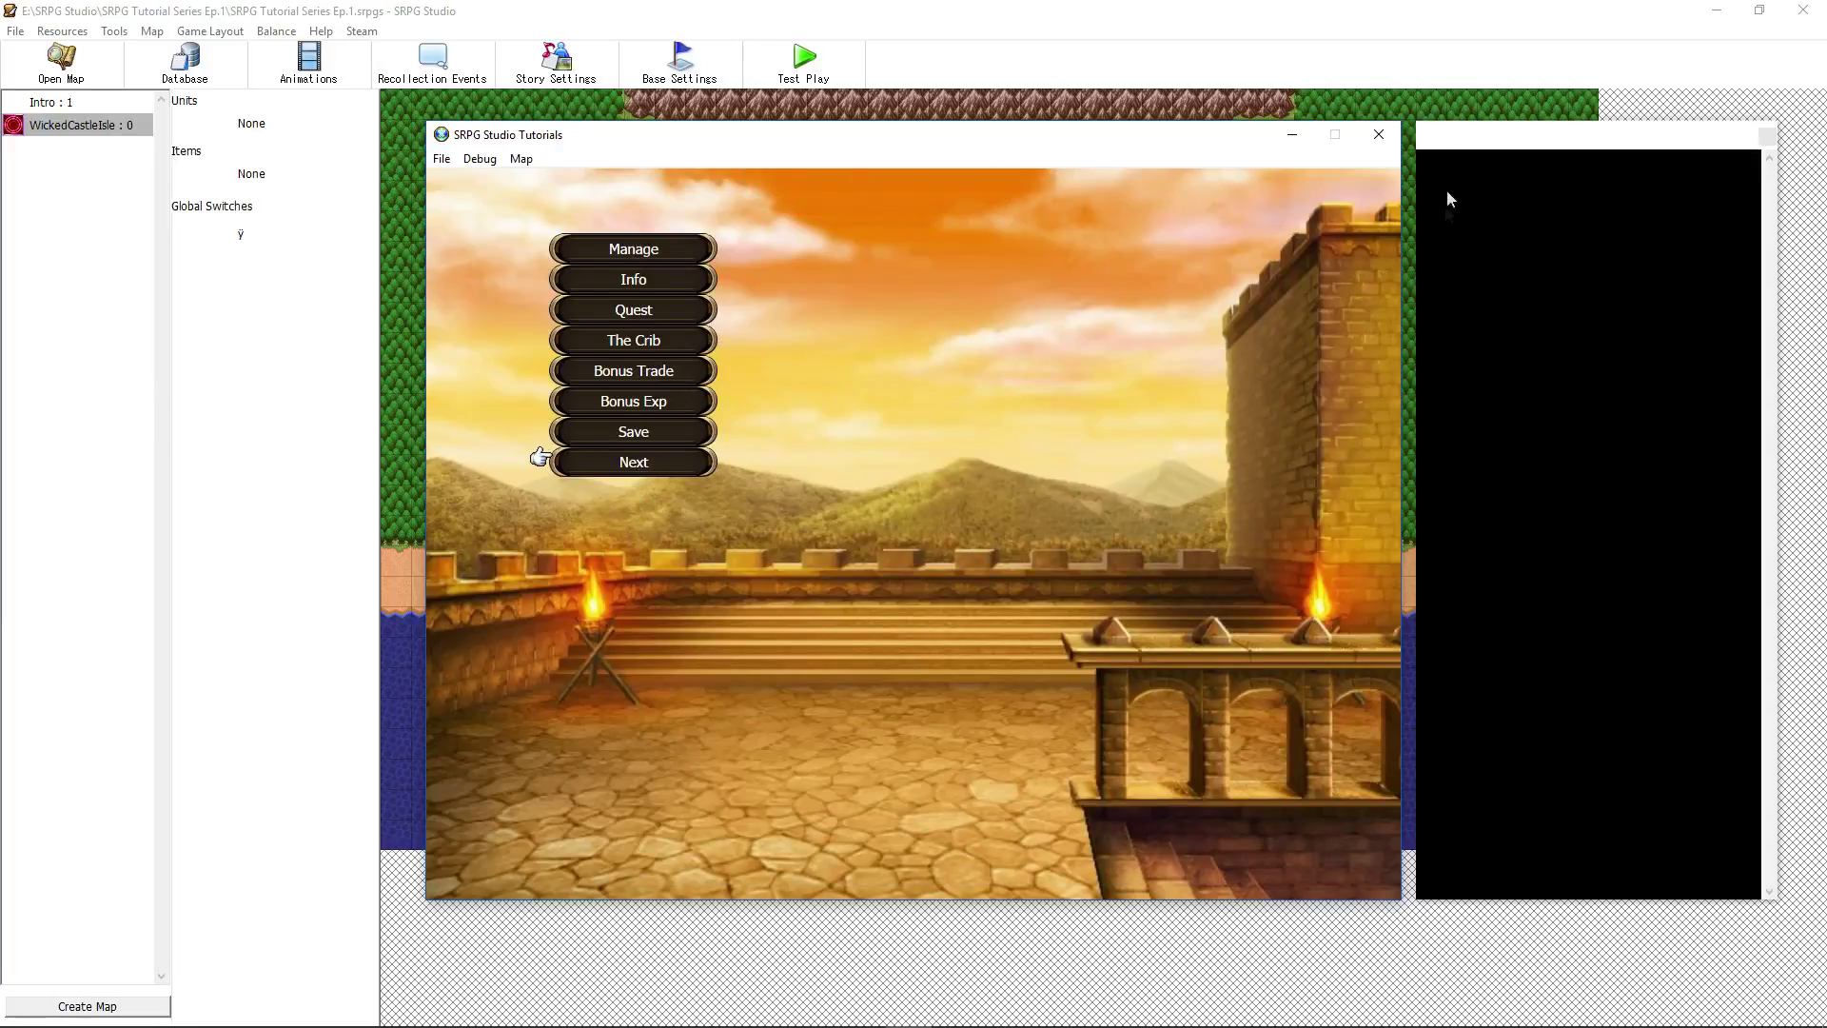
Return to the editor, open Base Settings and create a new shop entry
double_click(59, 104)
click(60, 59)
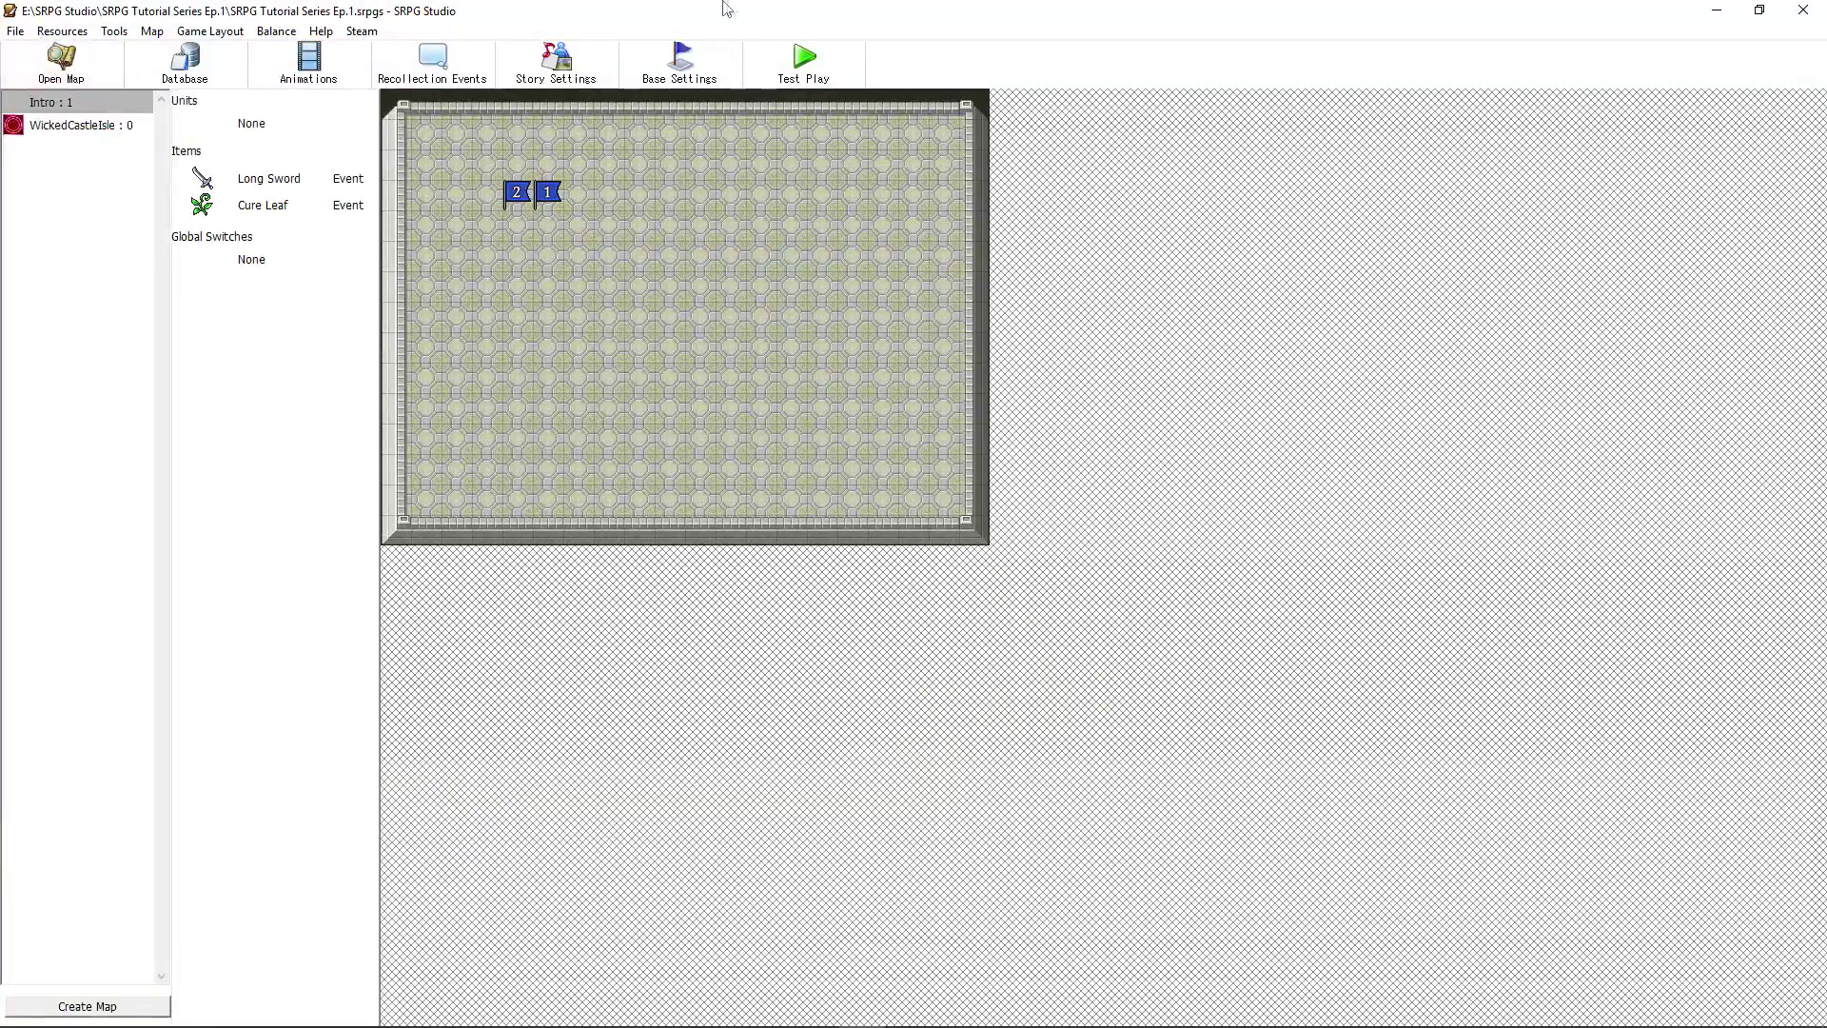
click(695, 74)
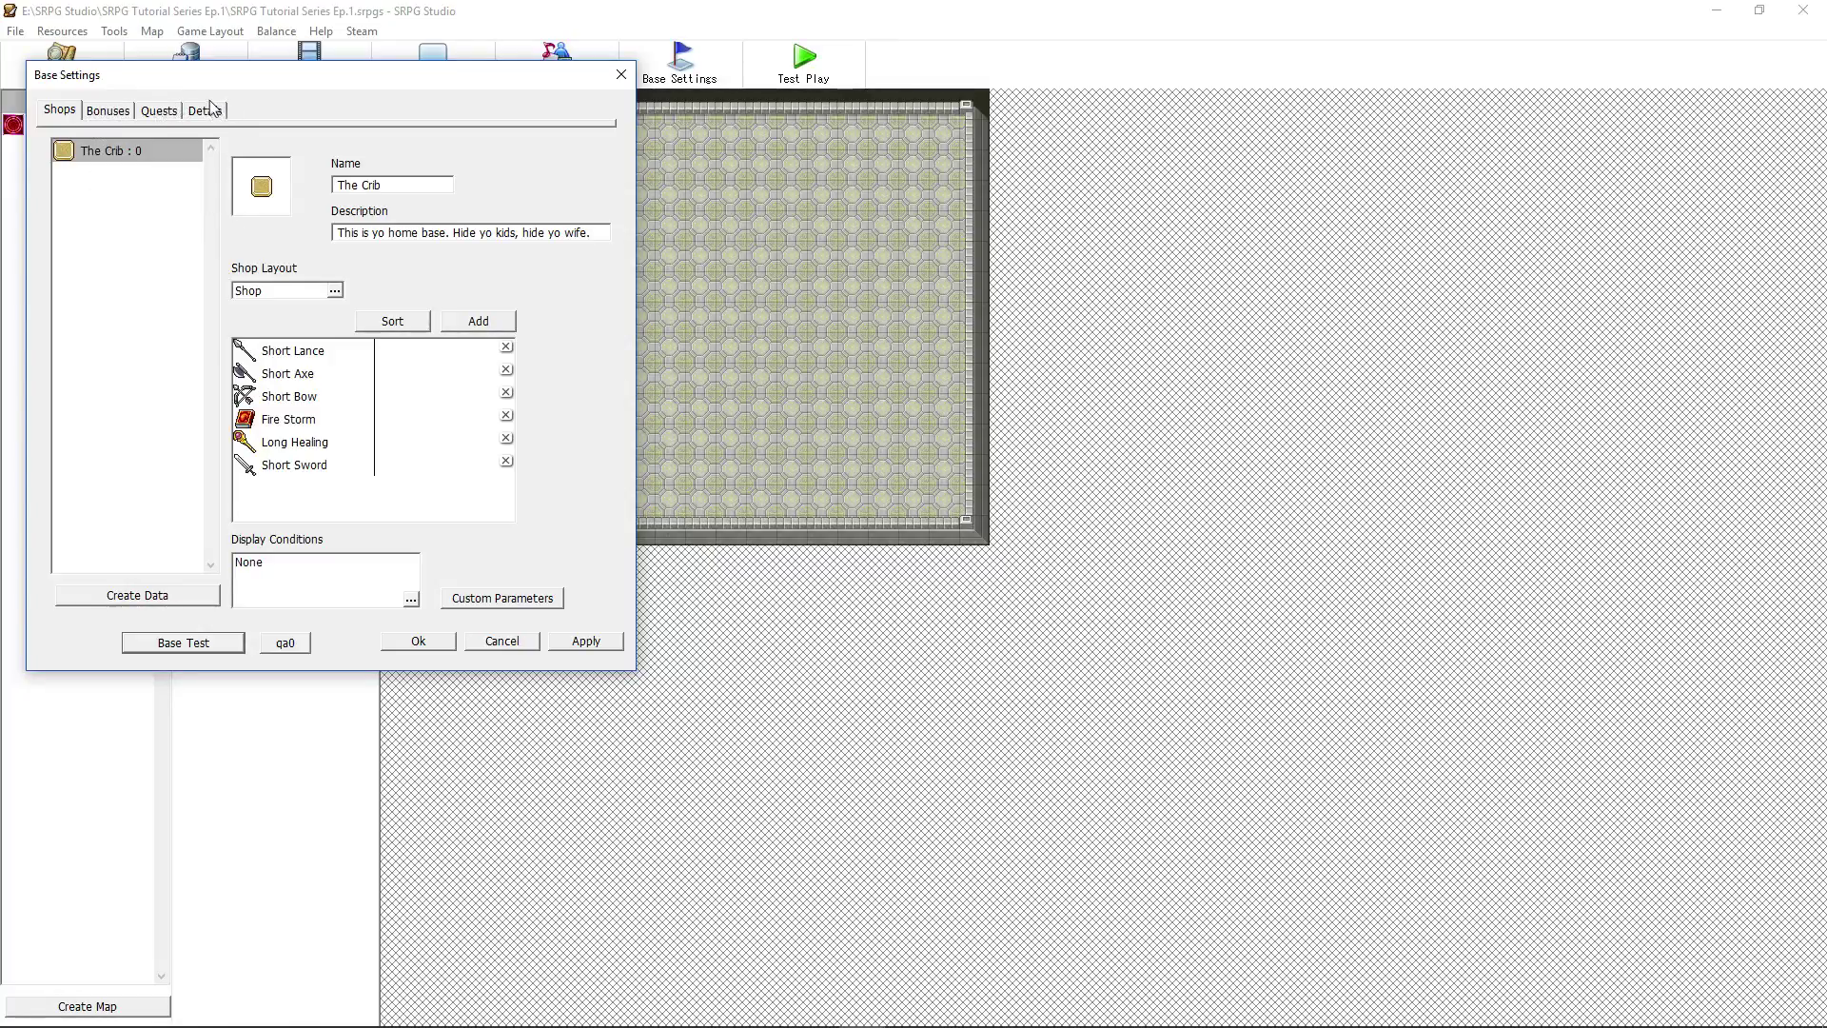
click(137, 595)
Give the shop a pink icon, the name Castle Vendor and description 'New Stores obtained after taking the castle.'
click(262, 186)
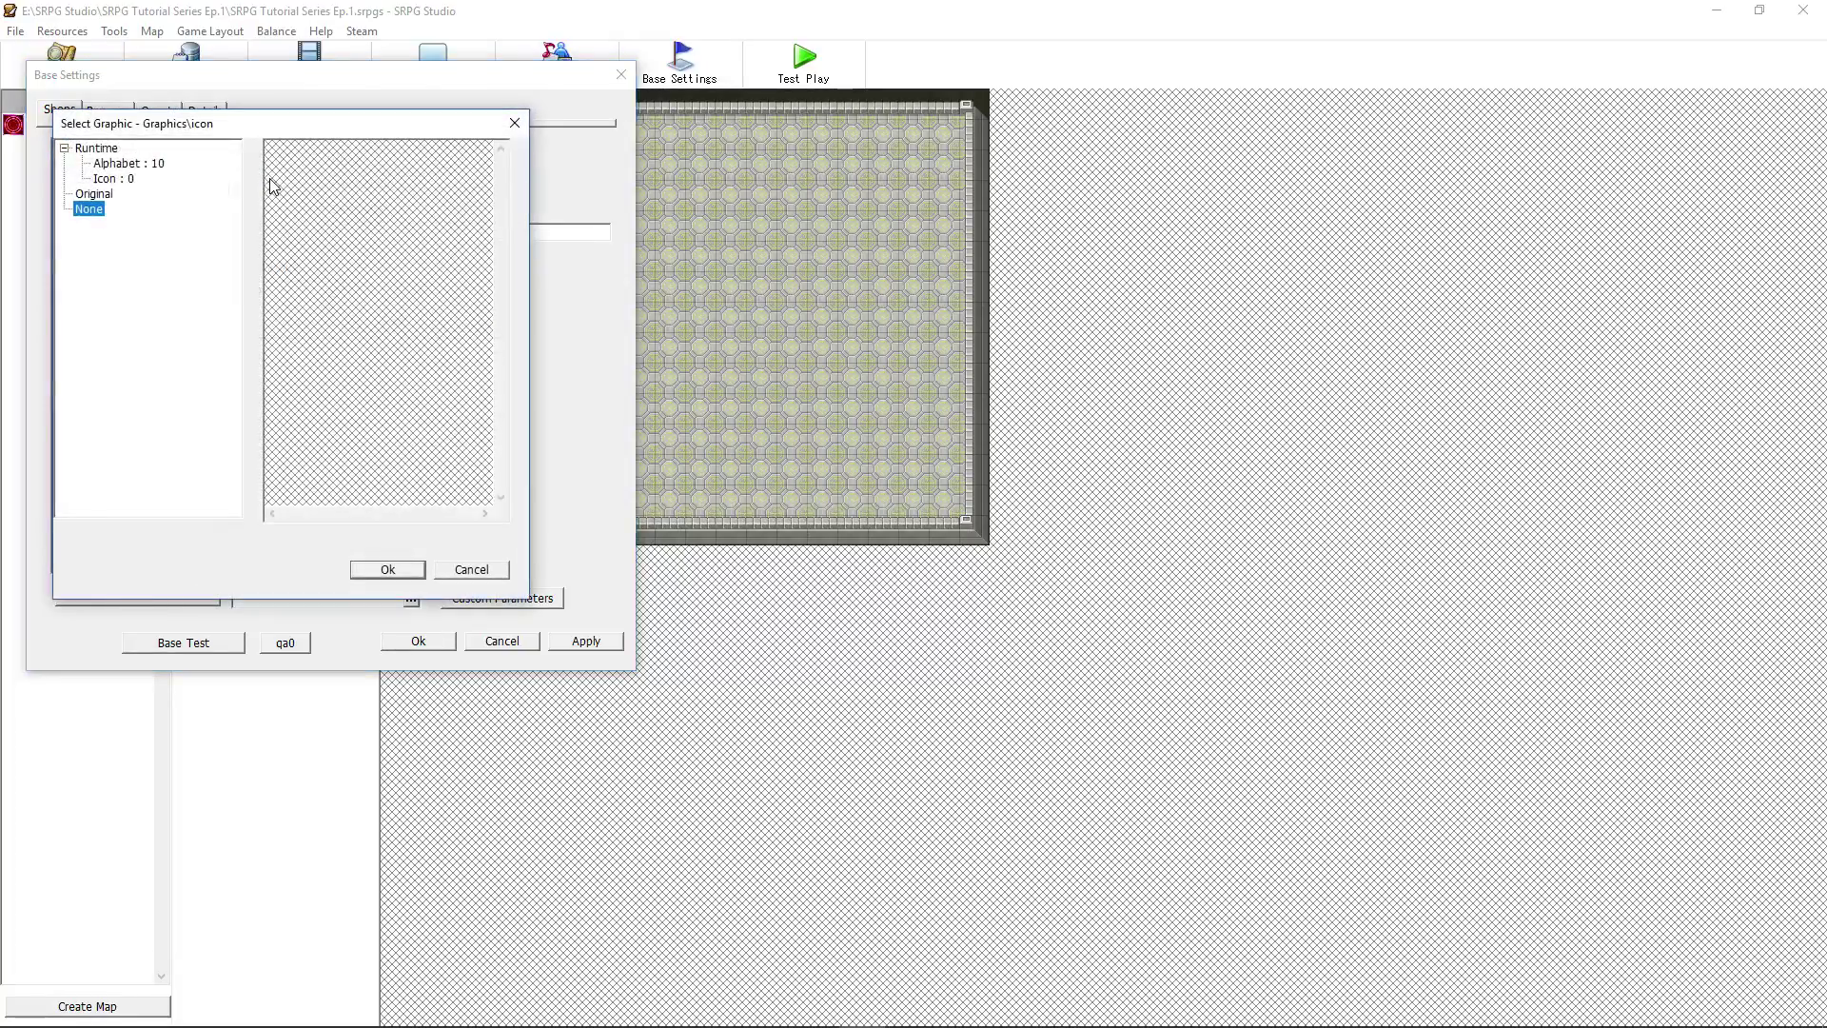
click(114, 178)
double_click(276, 264)
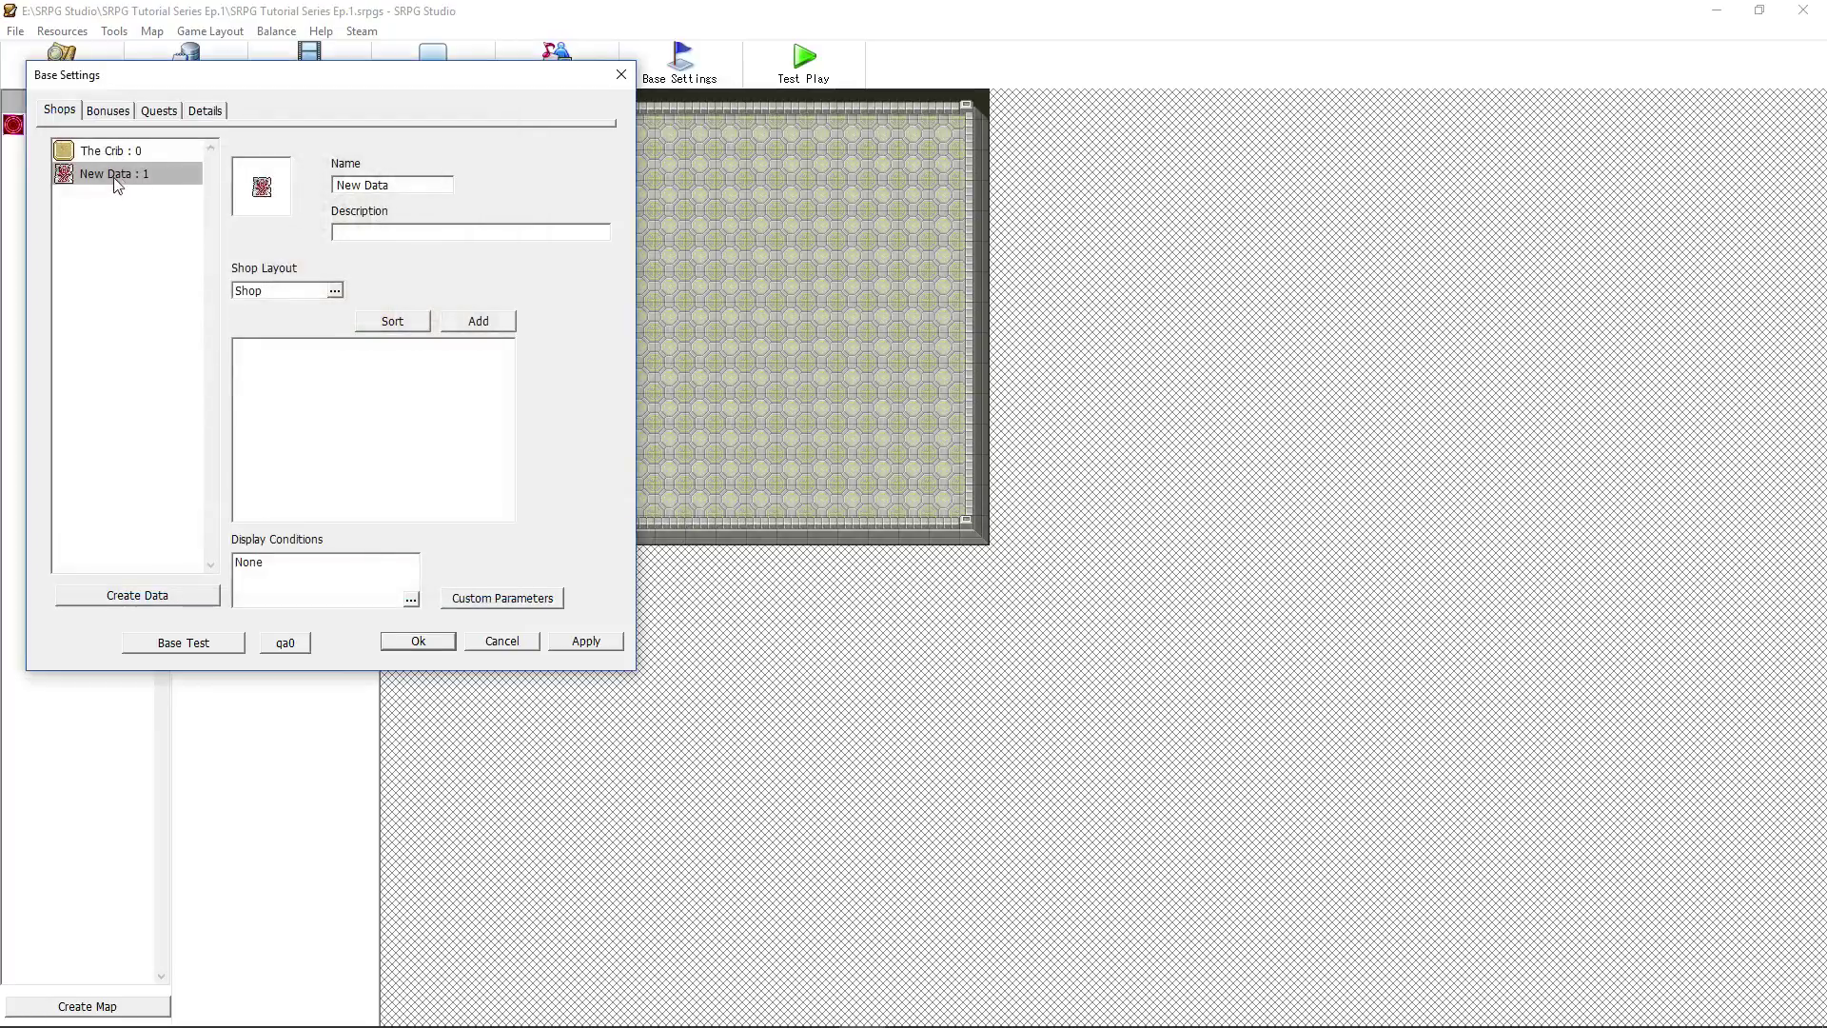
triple_click(354, 186)
key(BackSpace)
text(Castle Vendor)
text(New Stores obtained after taking the castle.)
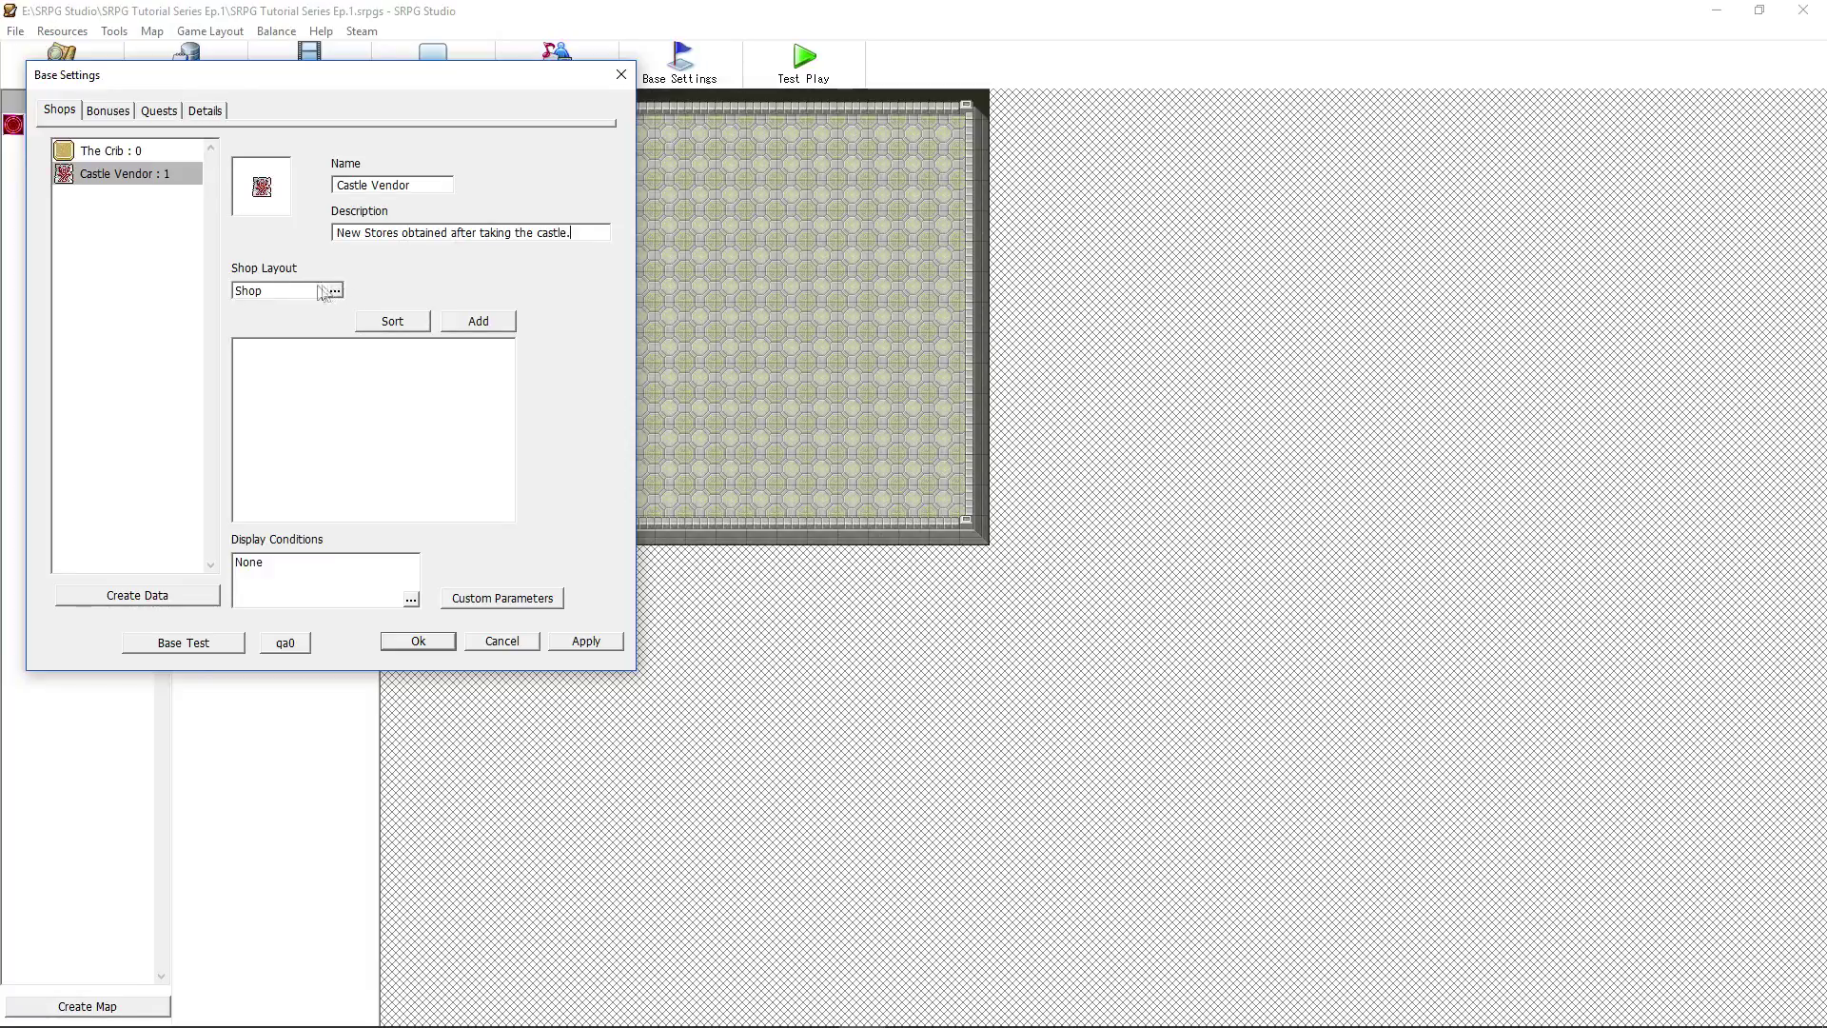
Stock the Castle Vendor with one Long Sword
click(479, 320)
click(164, 186)
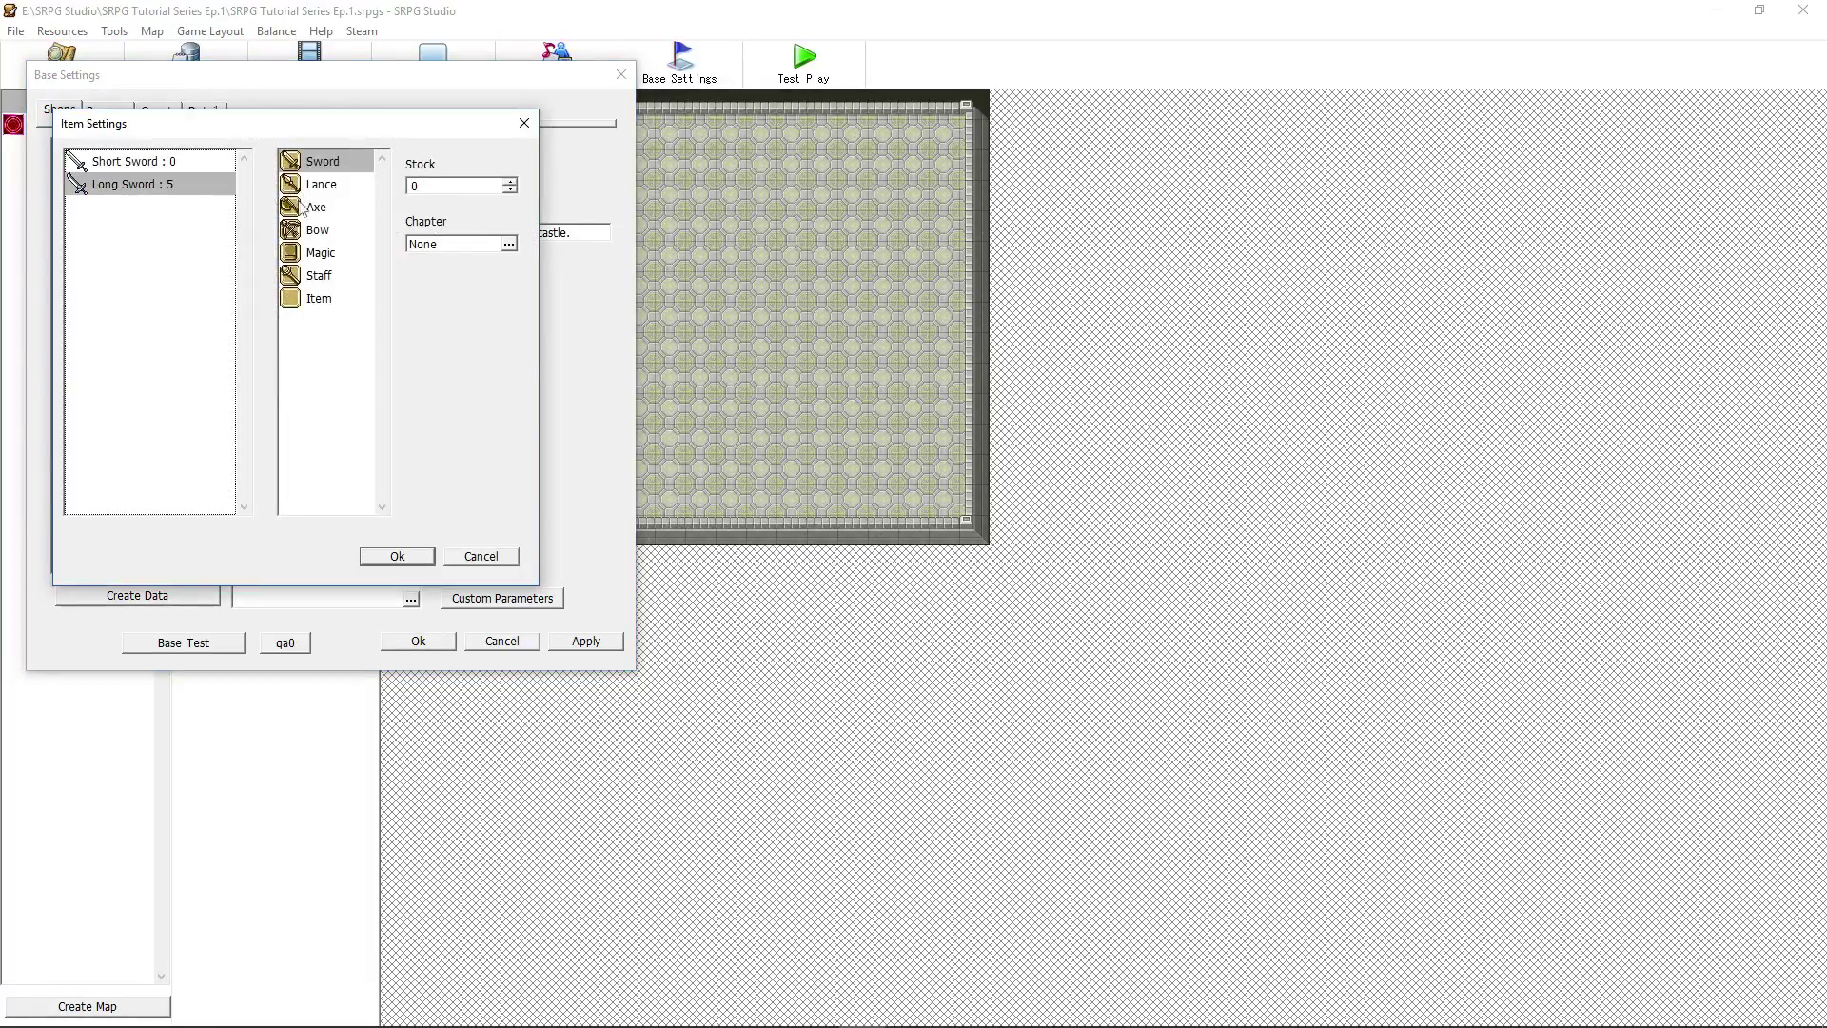
click(409, 555)
click(478, 321)
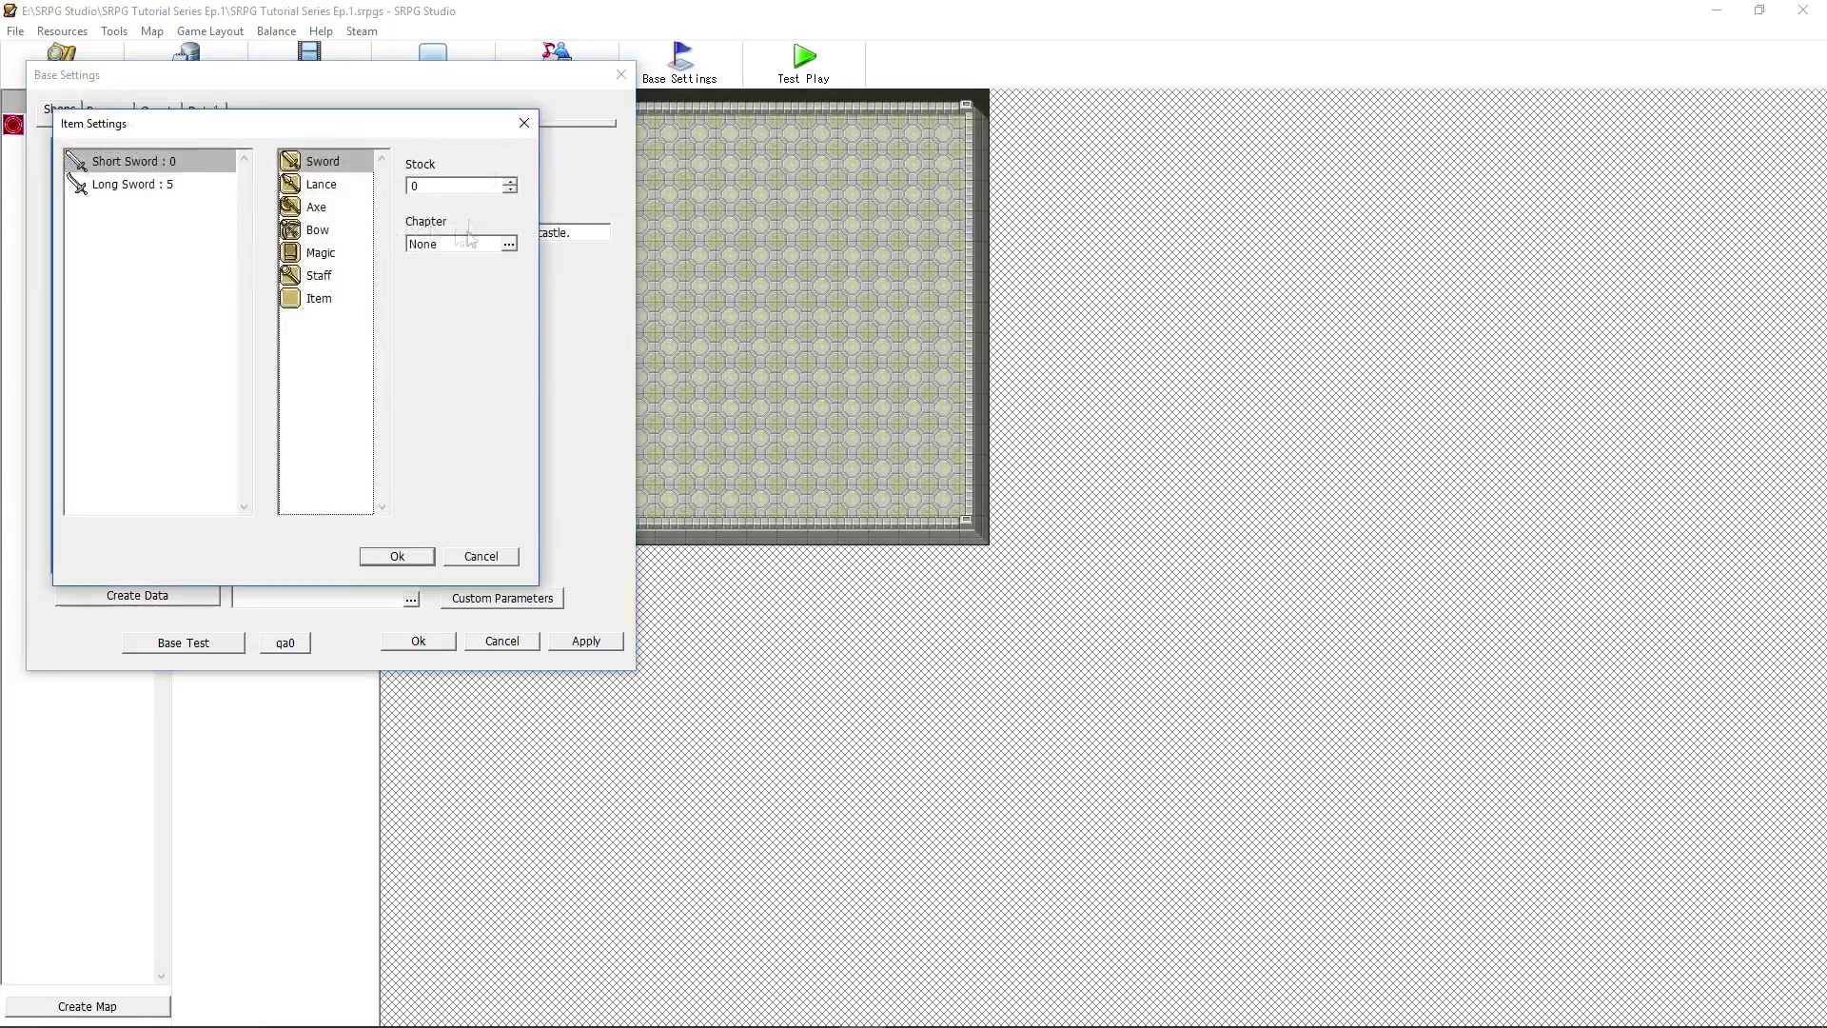
click(103, 187)
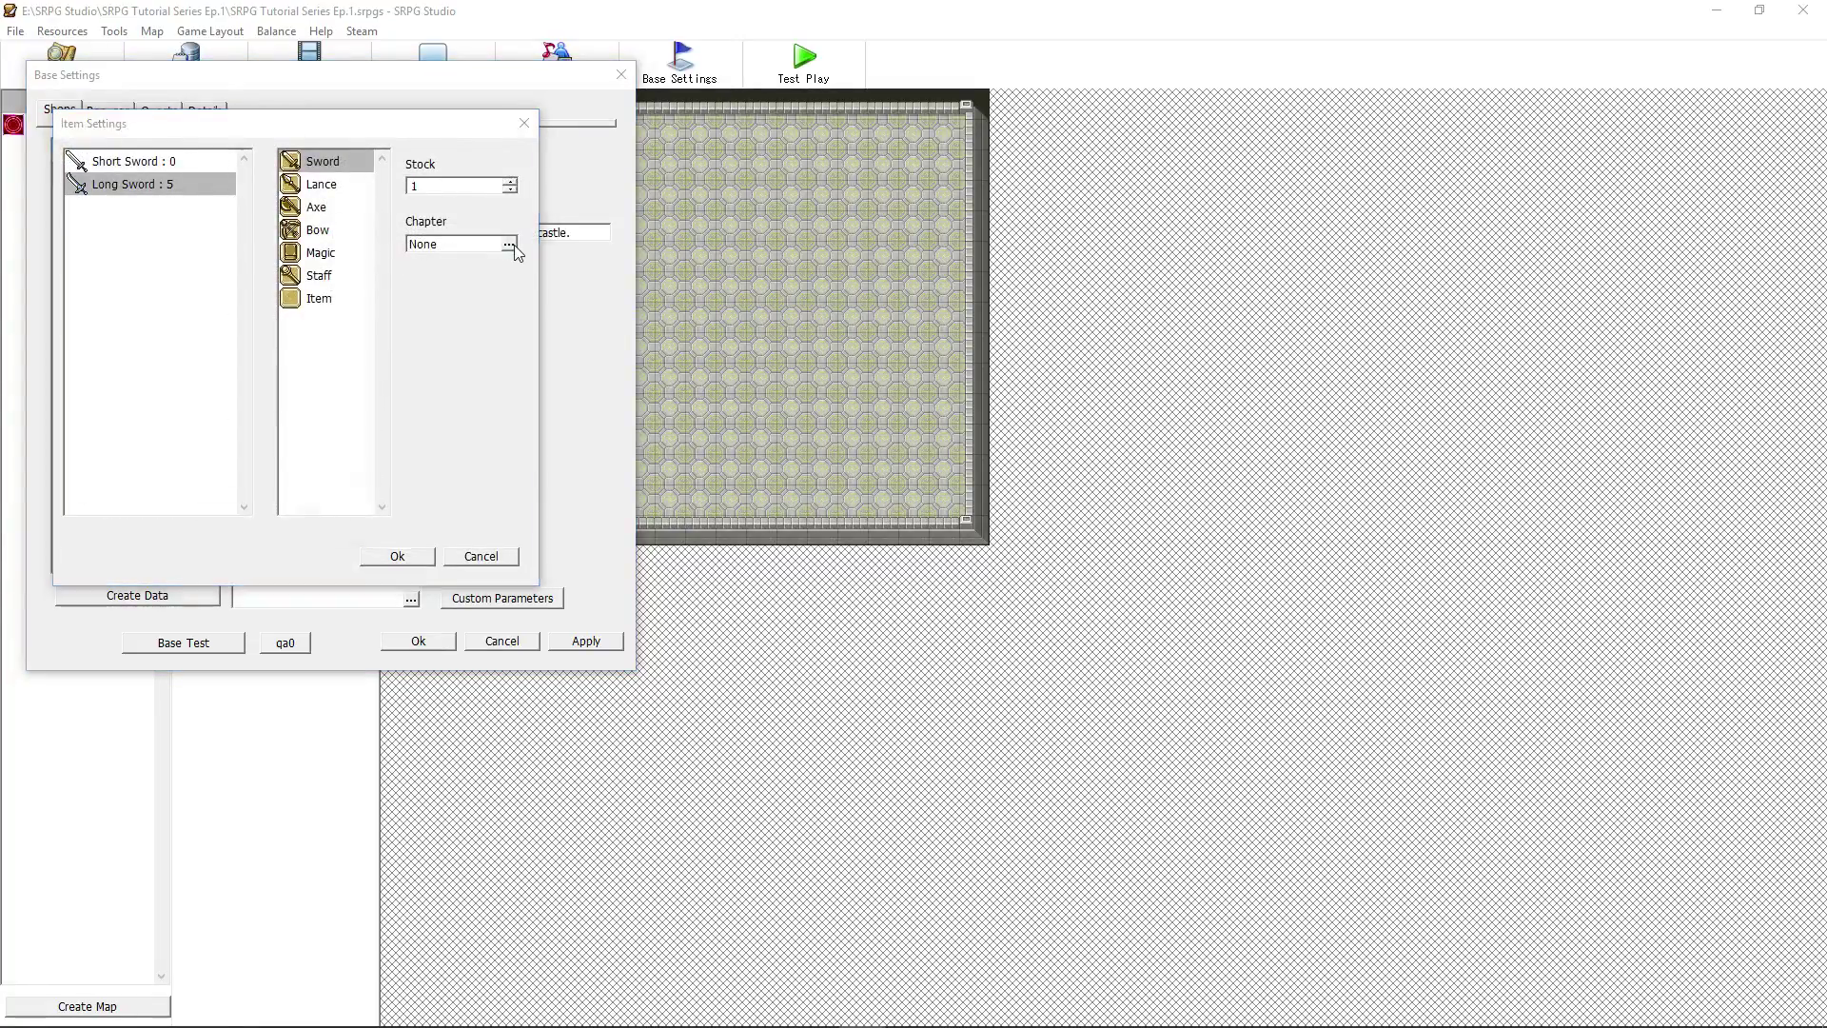
key(Escape)
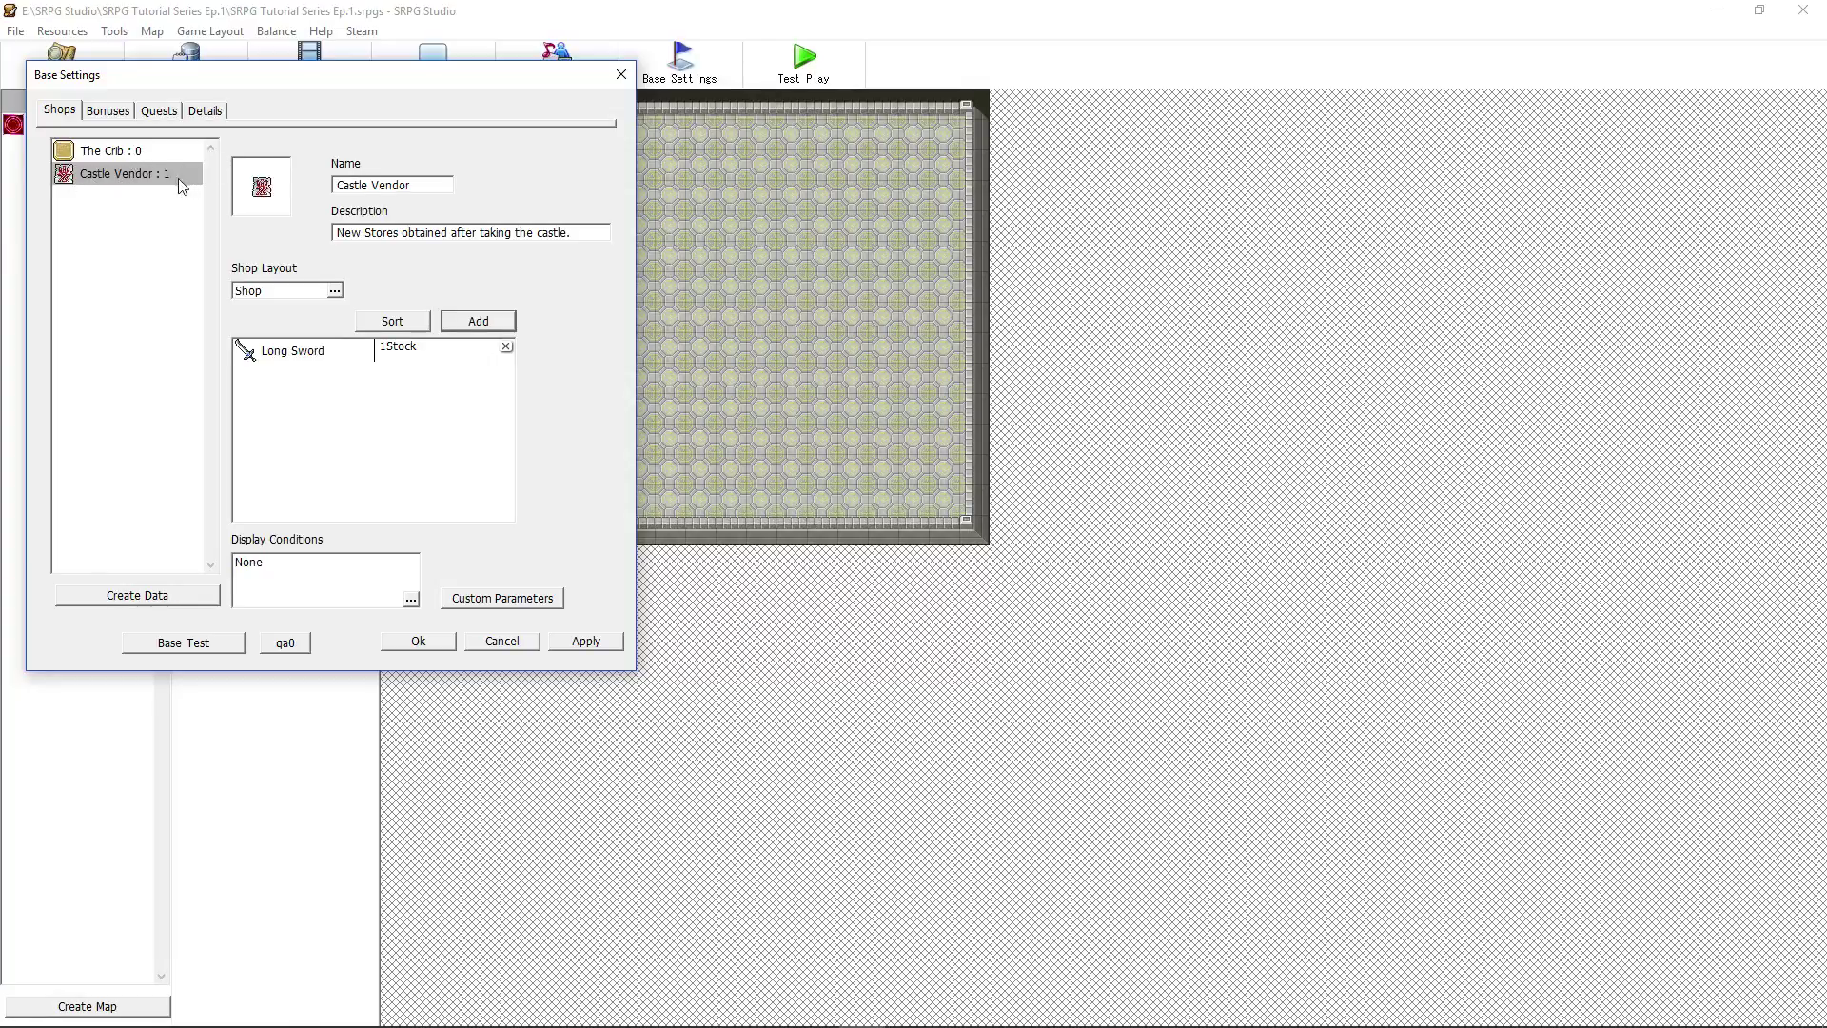
click(411, 600)
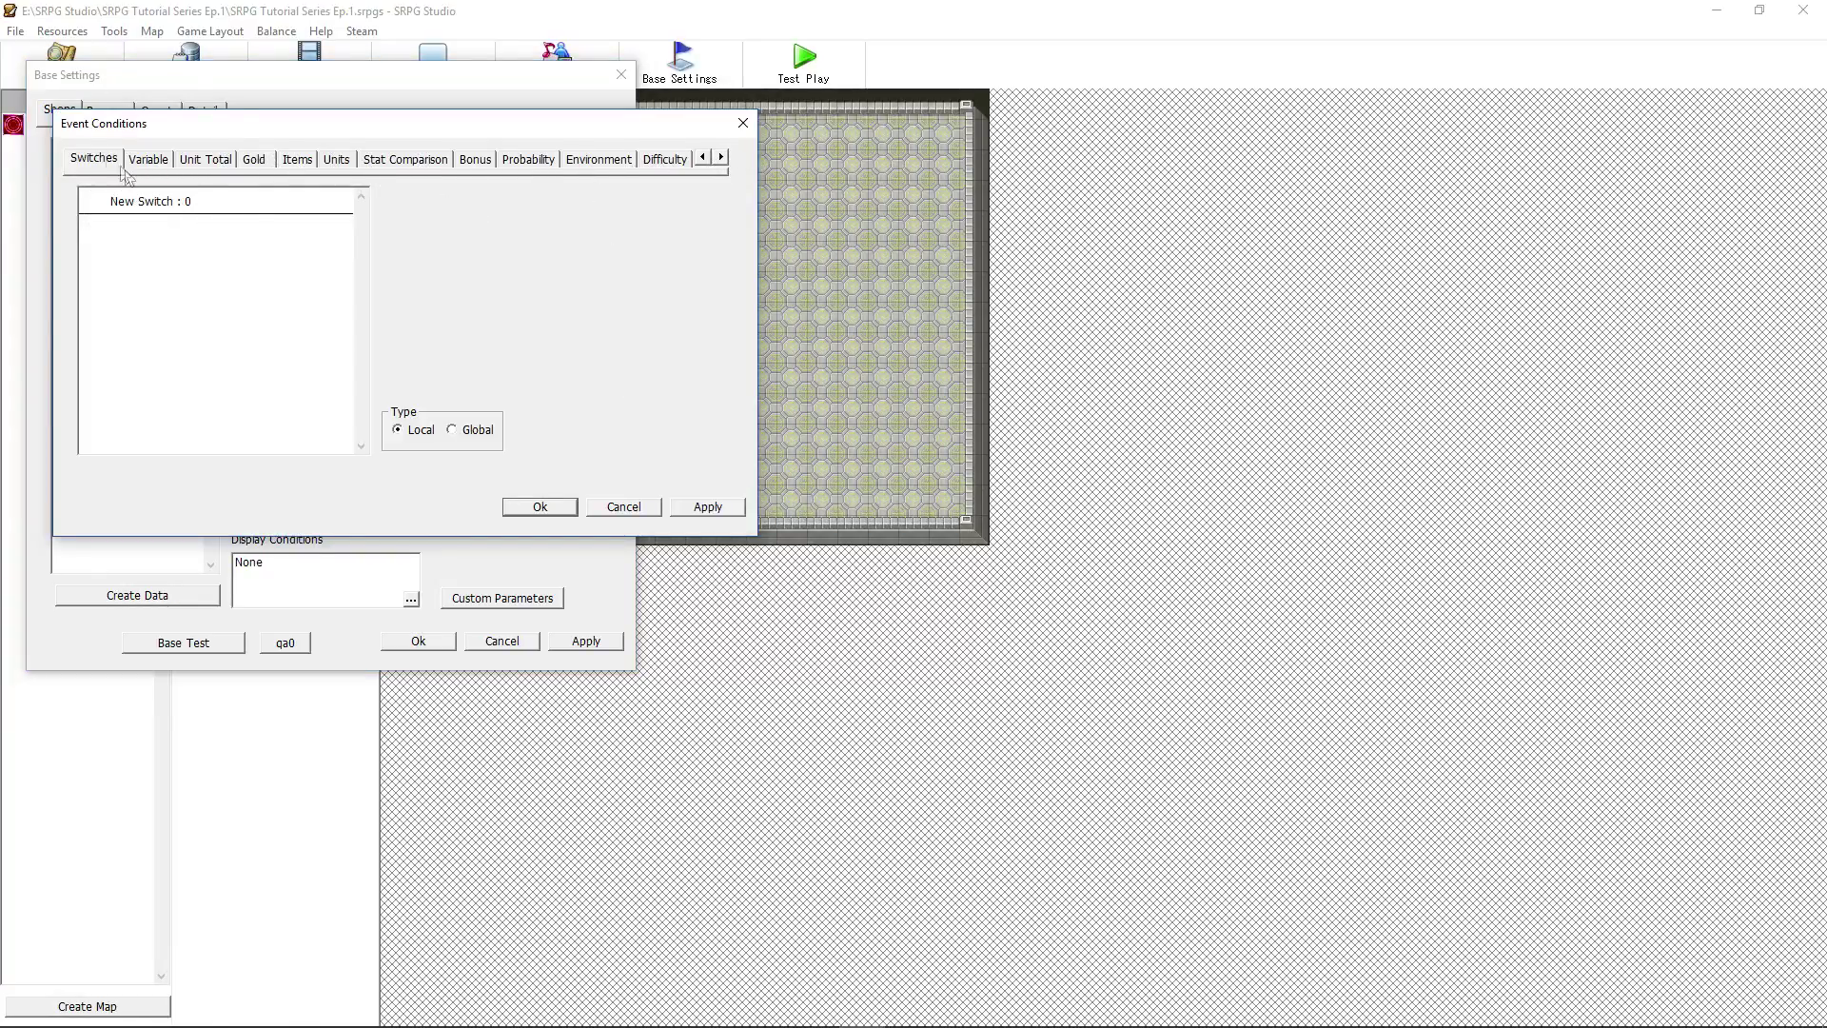
Set Castle Vendor's display condition to the global switch Captured Castle On
click(452, 429)
click(202, 203)
click(539, 506)
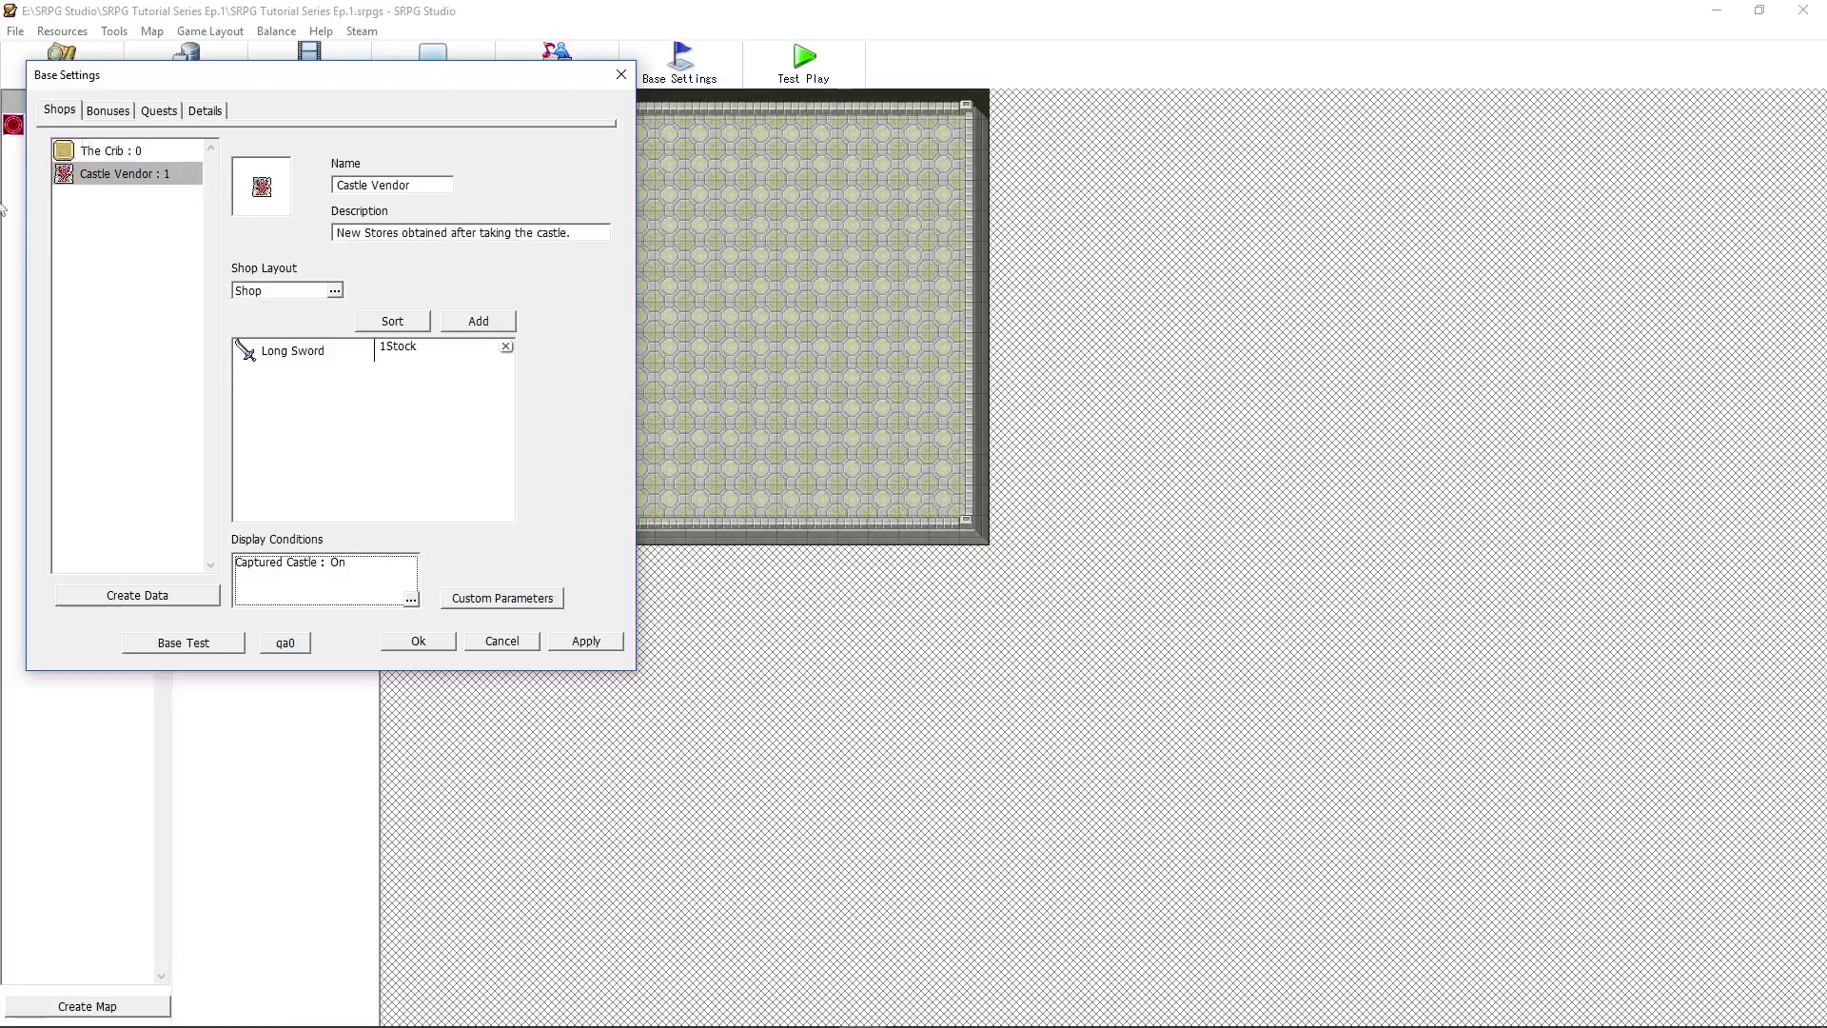
click(108, 111)
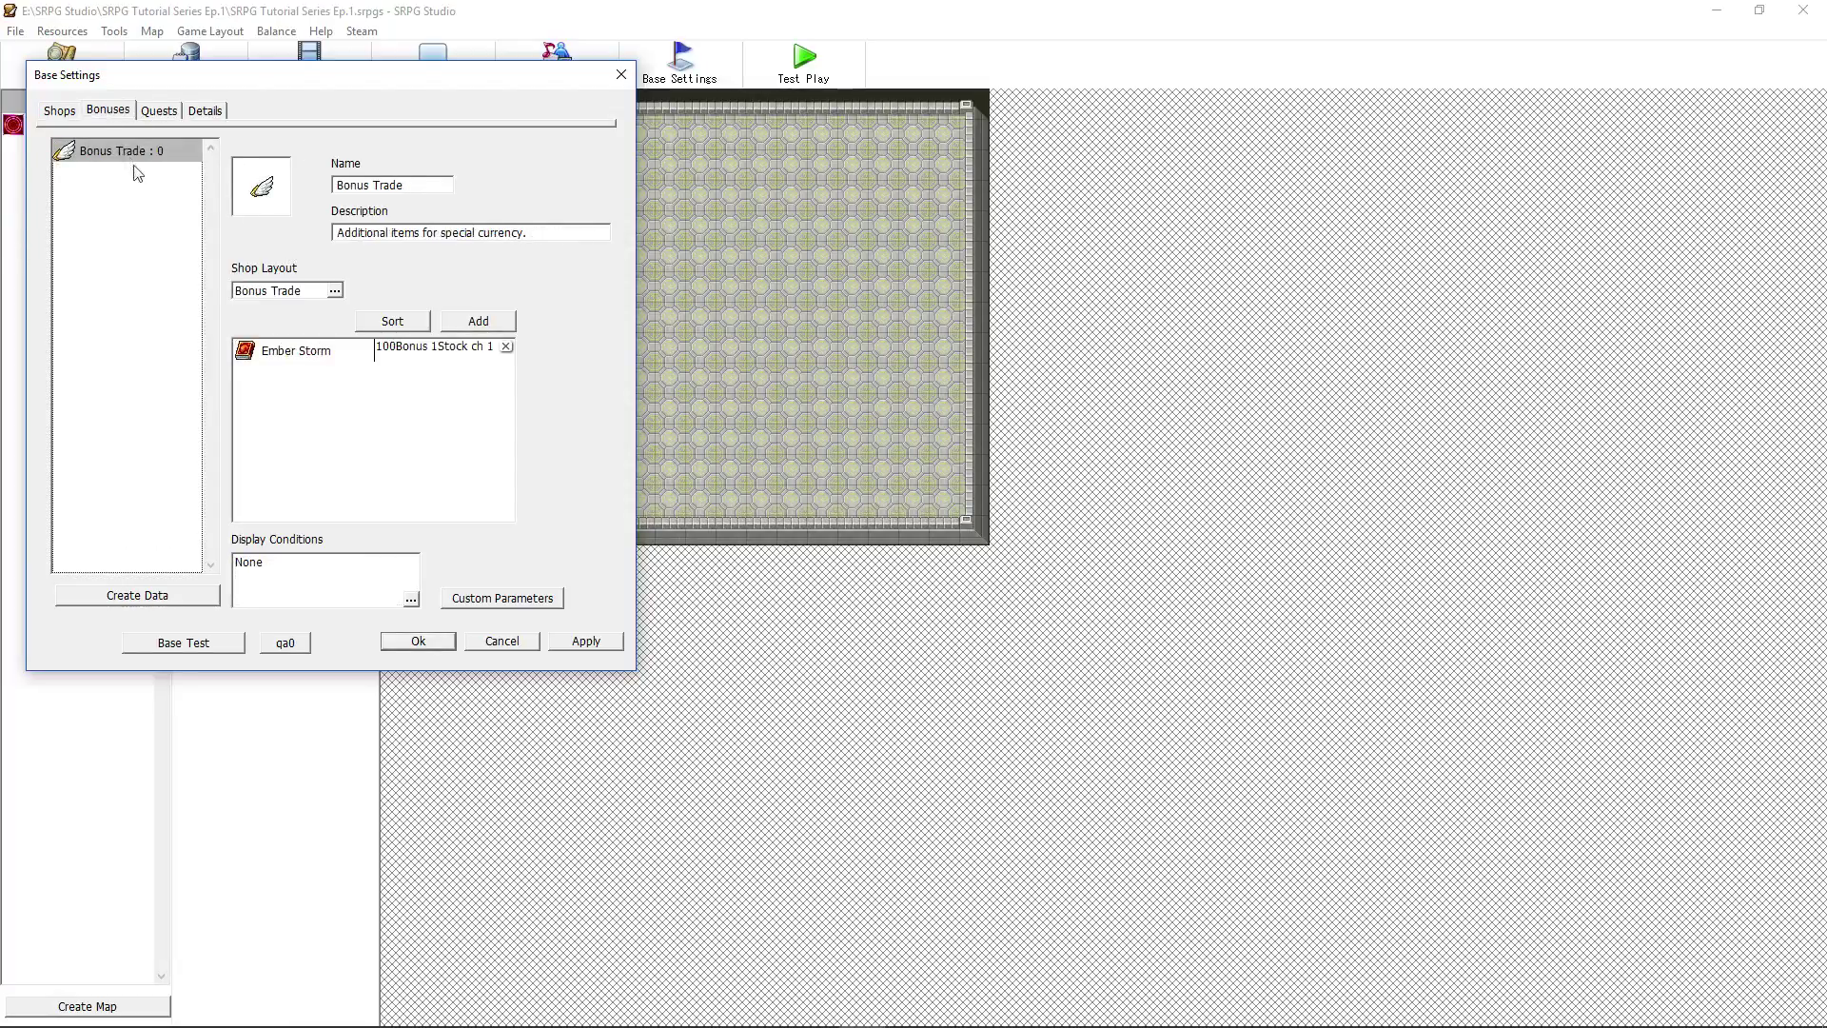
Review the Bonus Trade entry's name, layout and custom parameters without changing anything
key(ctrl+shift+Tab)
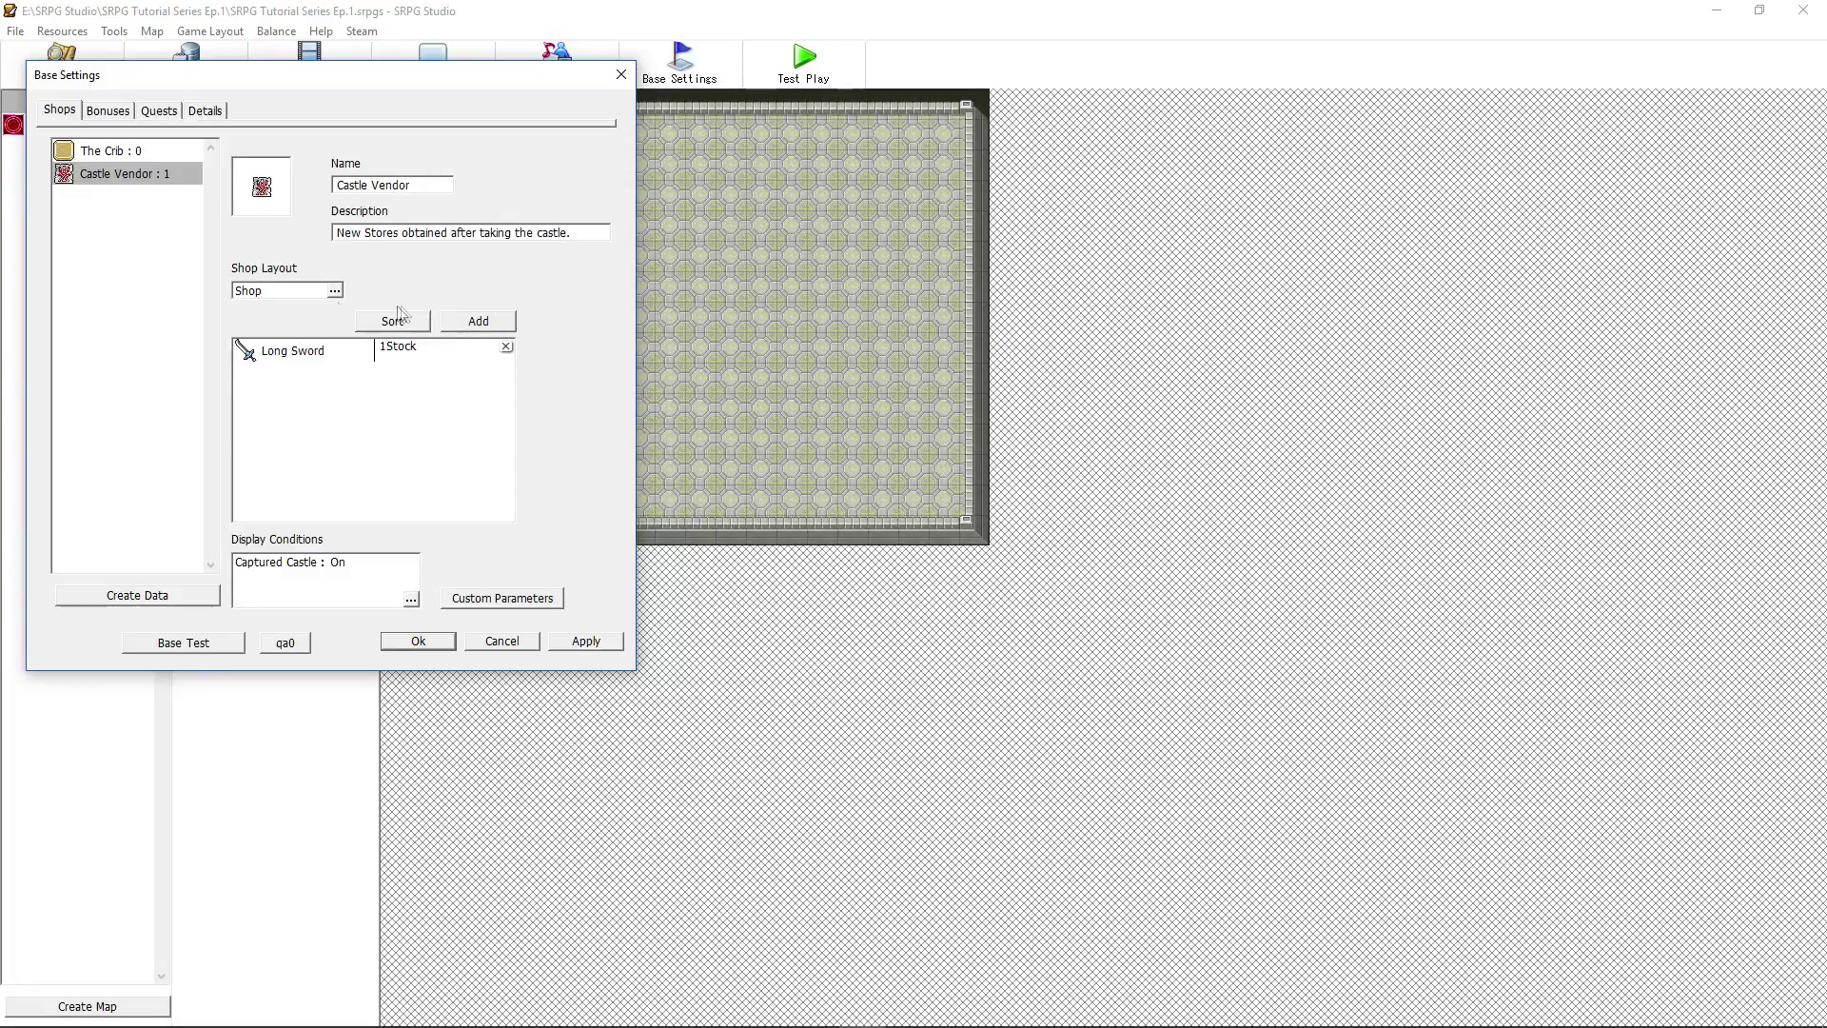
click(95, 112)
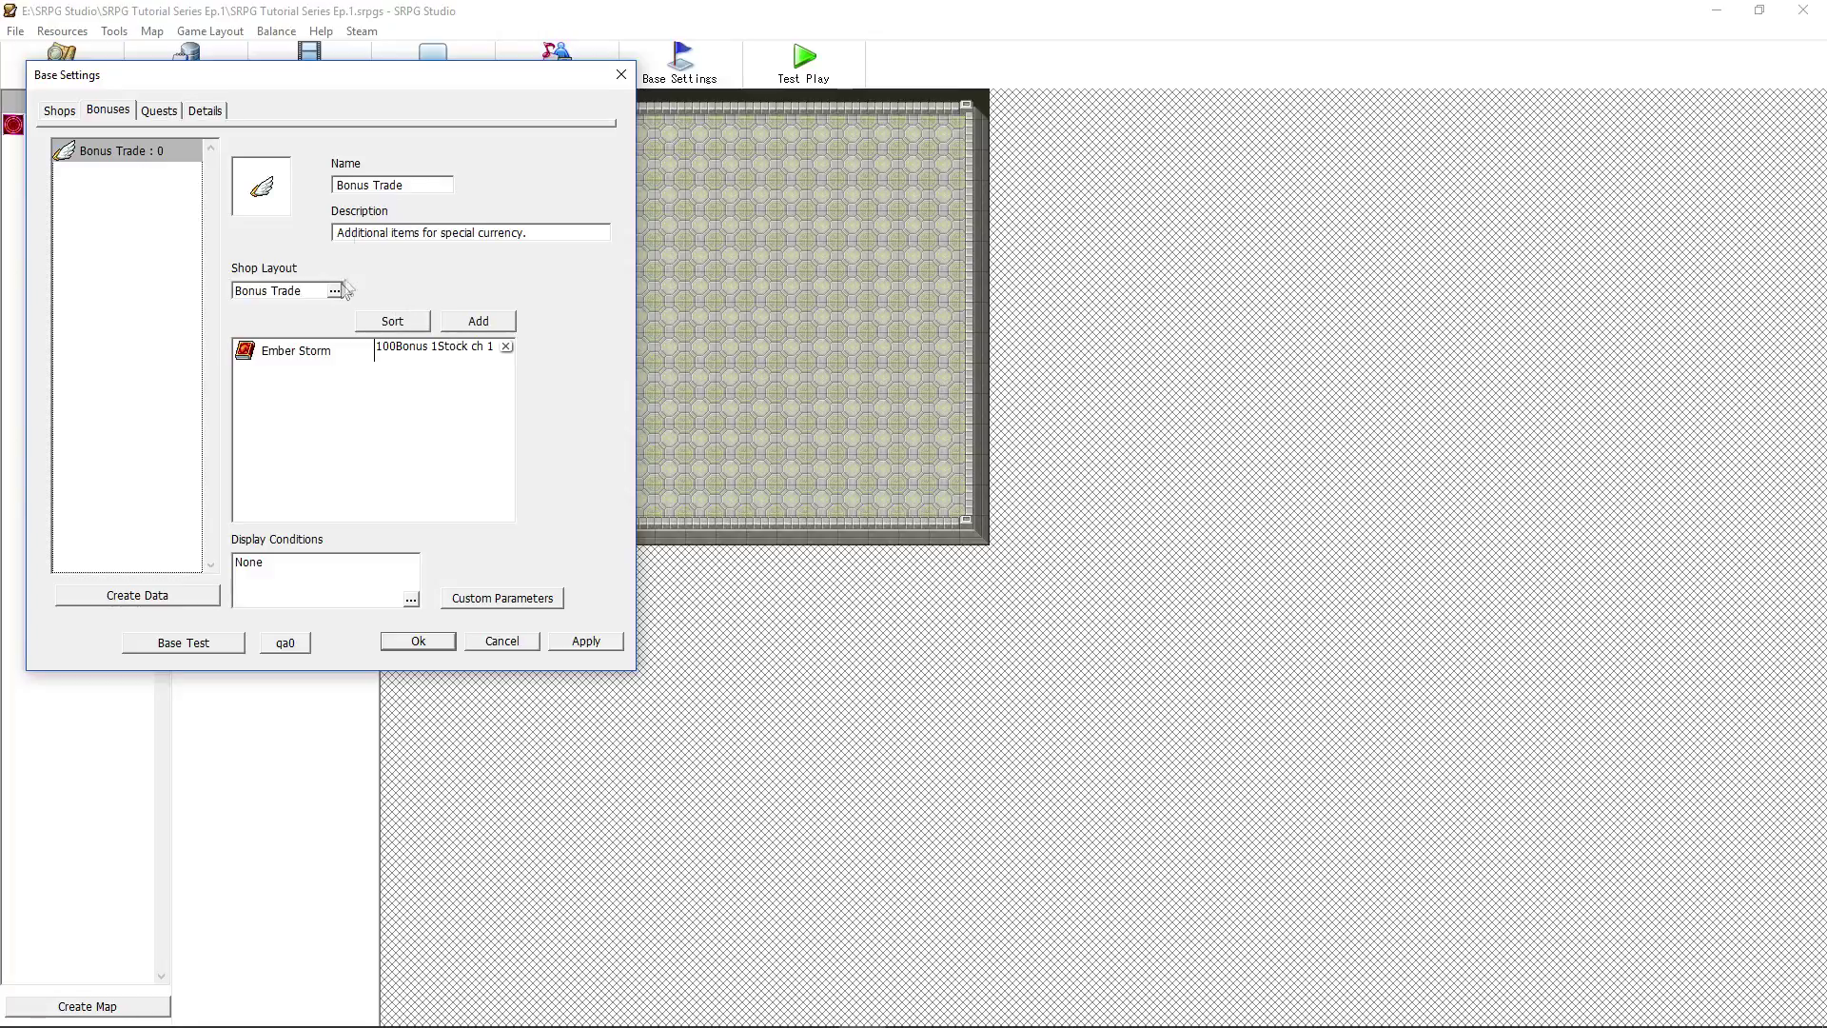
click(426, 186)
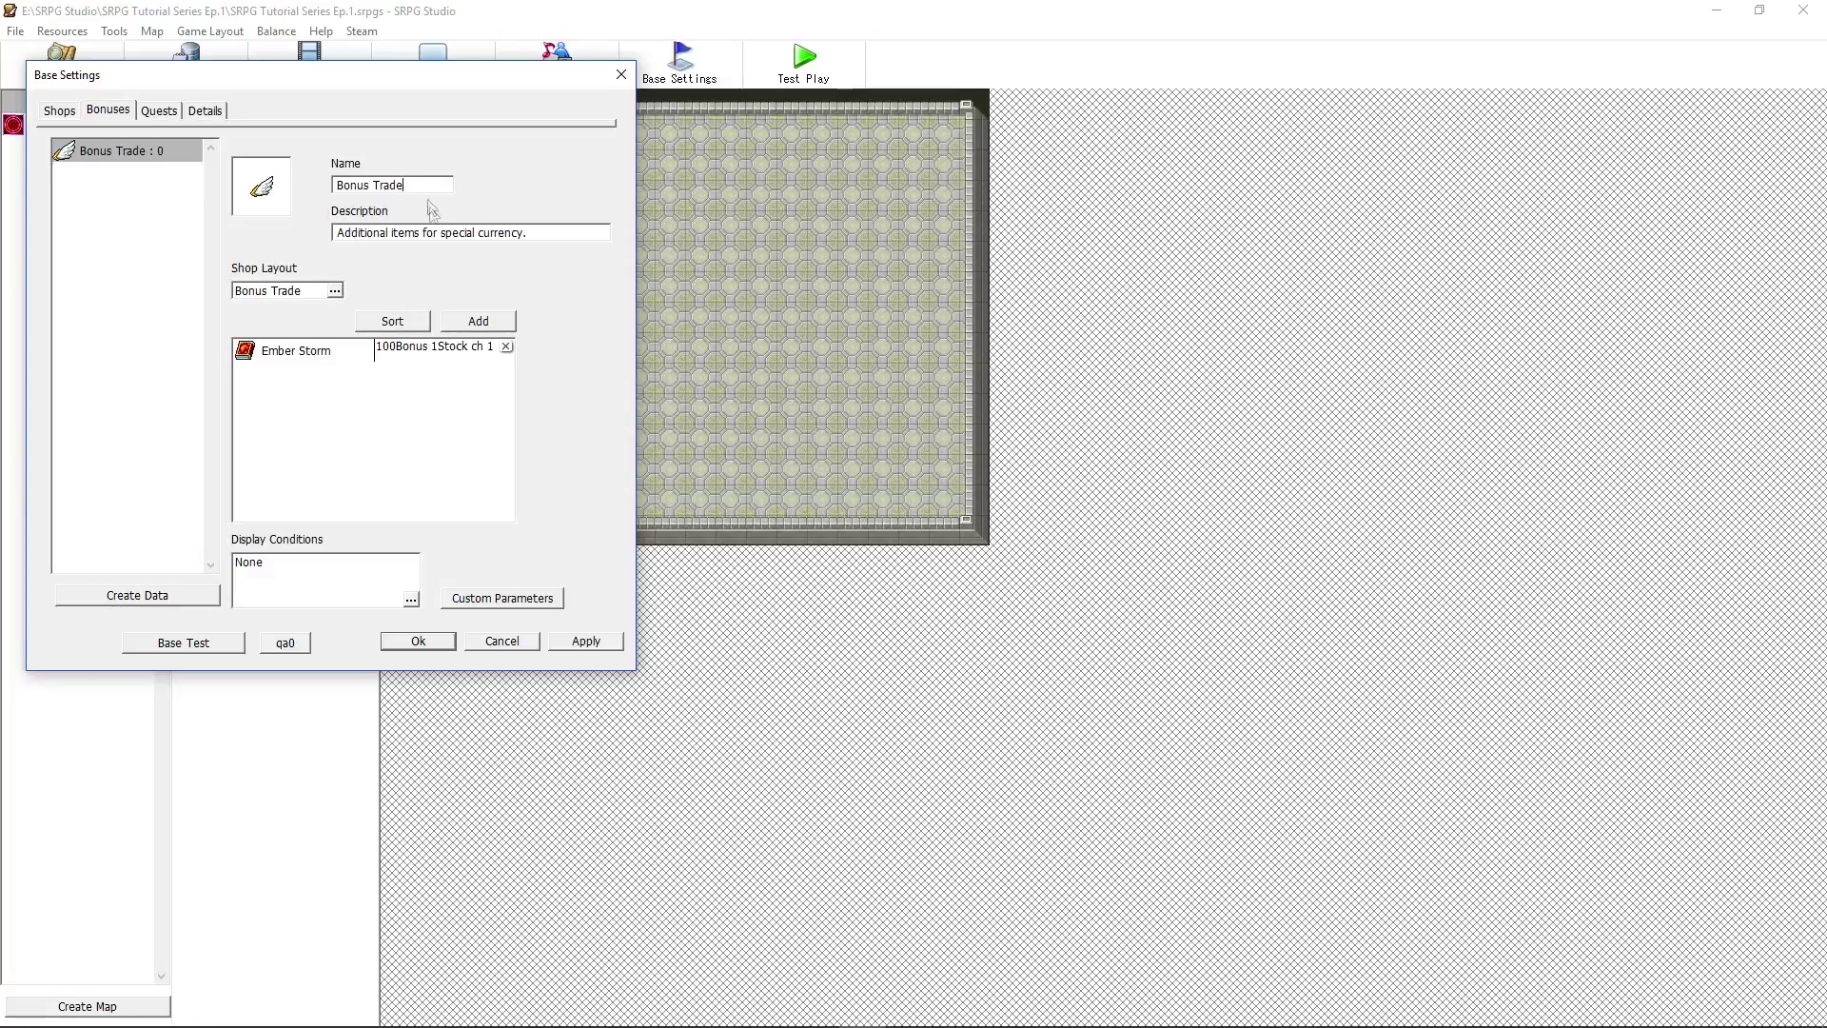
click(335, 290)
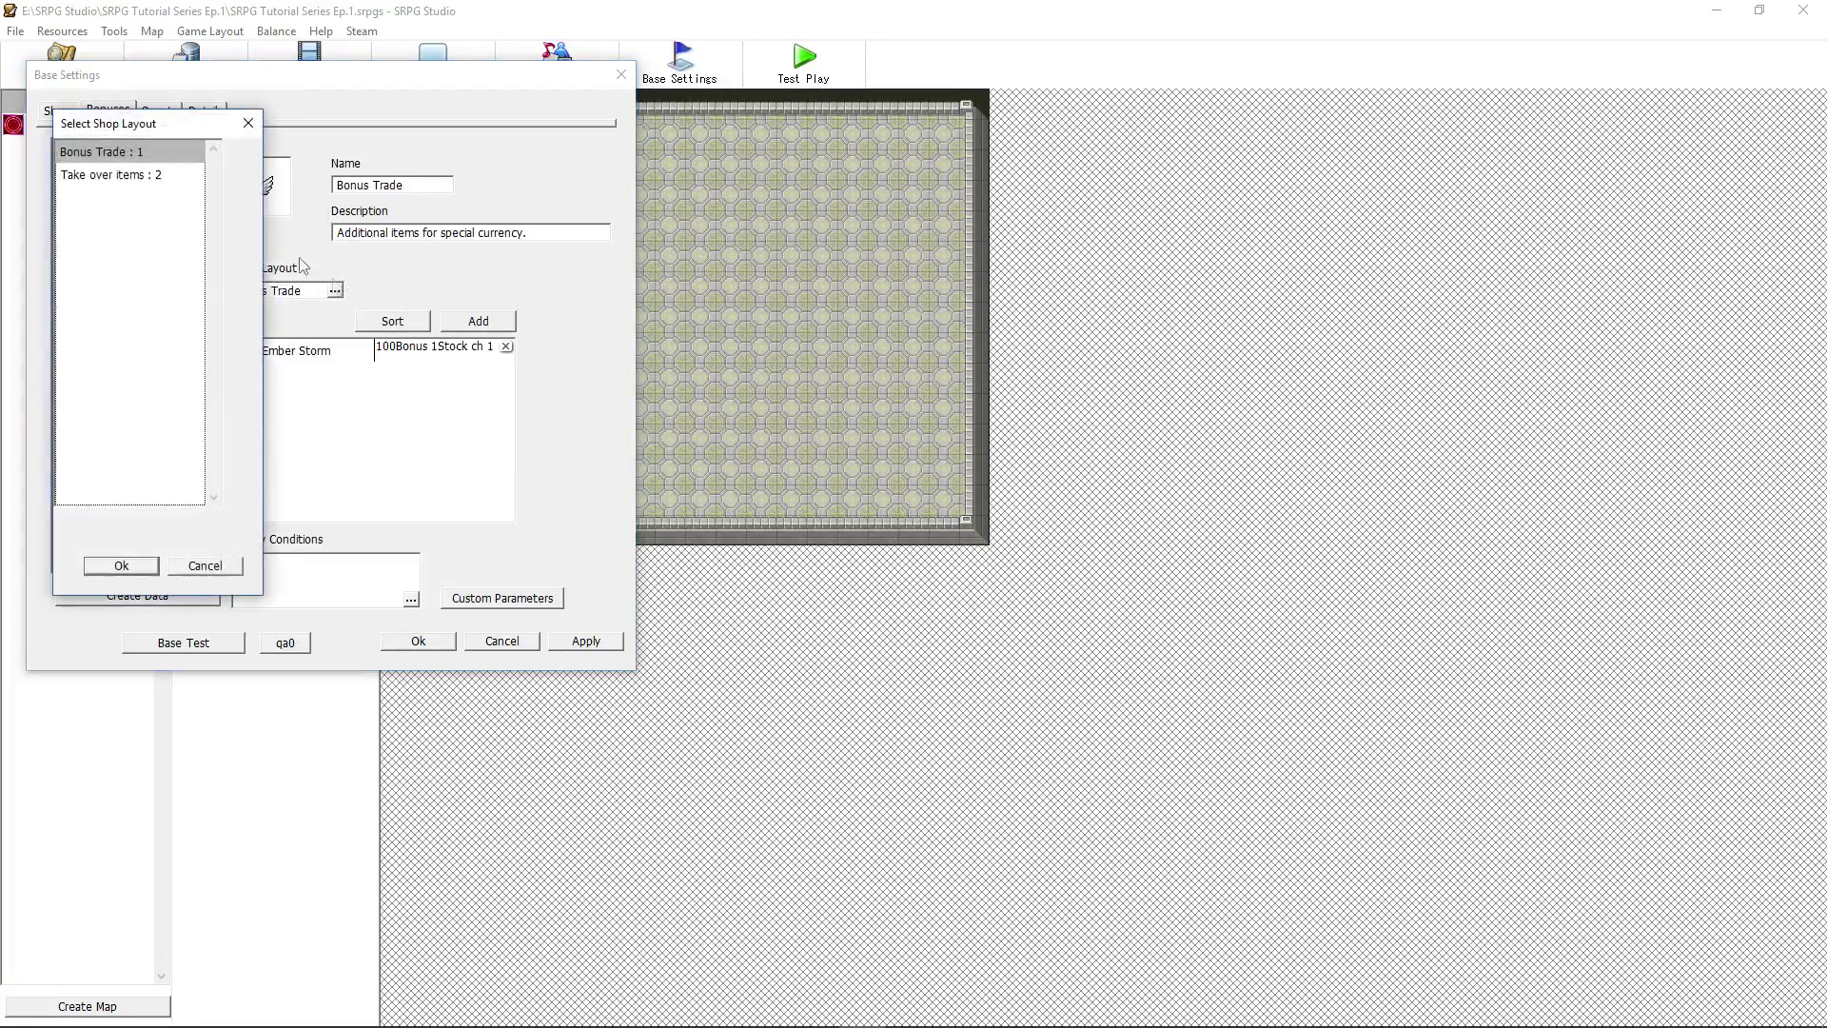
click(207, 567)
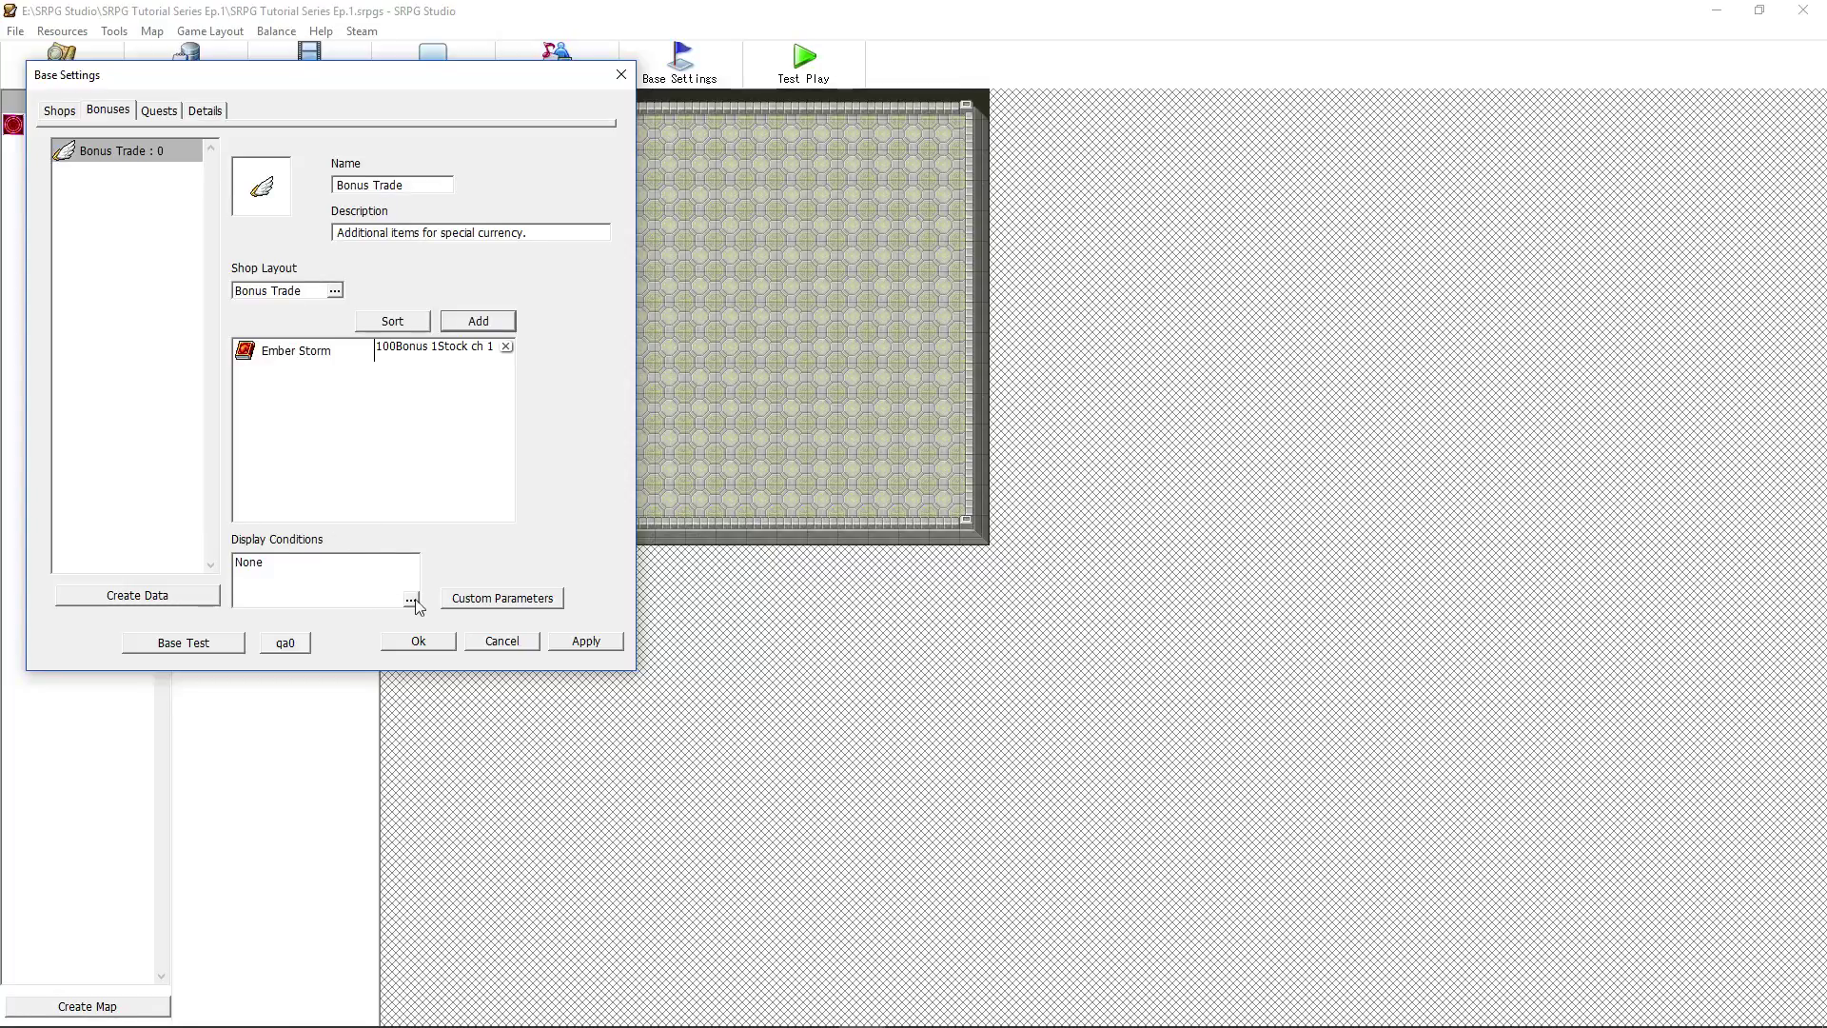
click(546, 600)
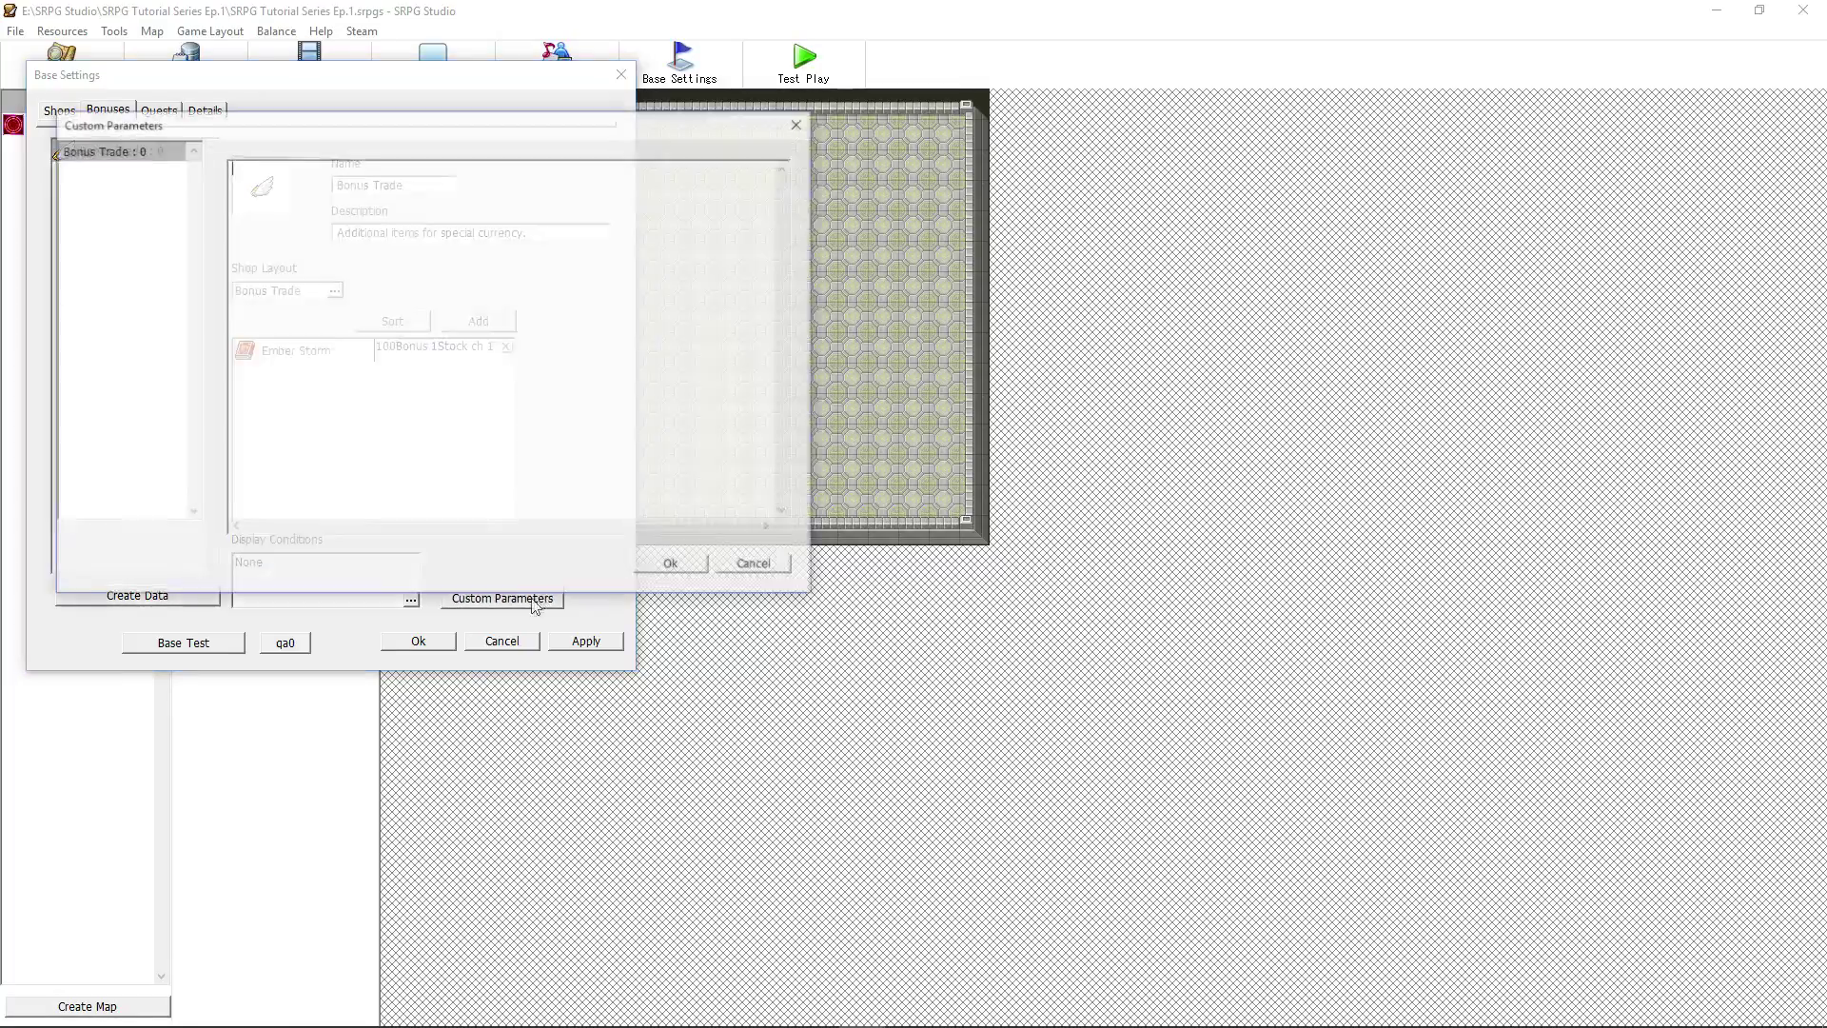
click(780, 564)
click(159, 111)
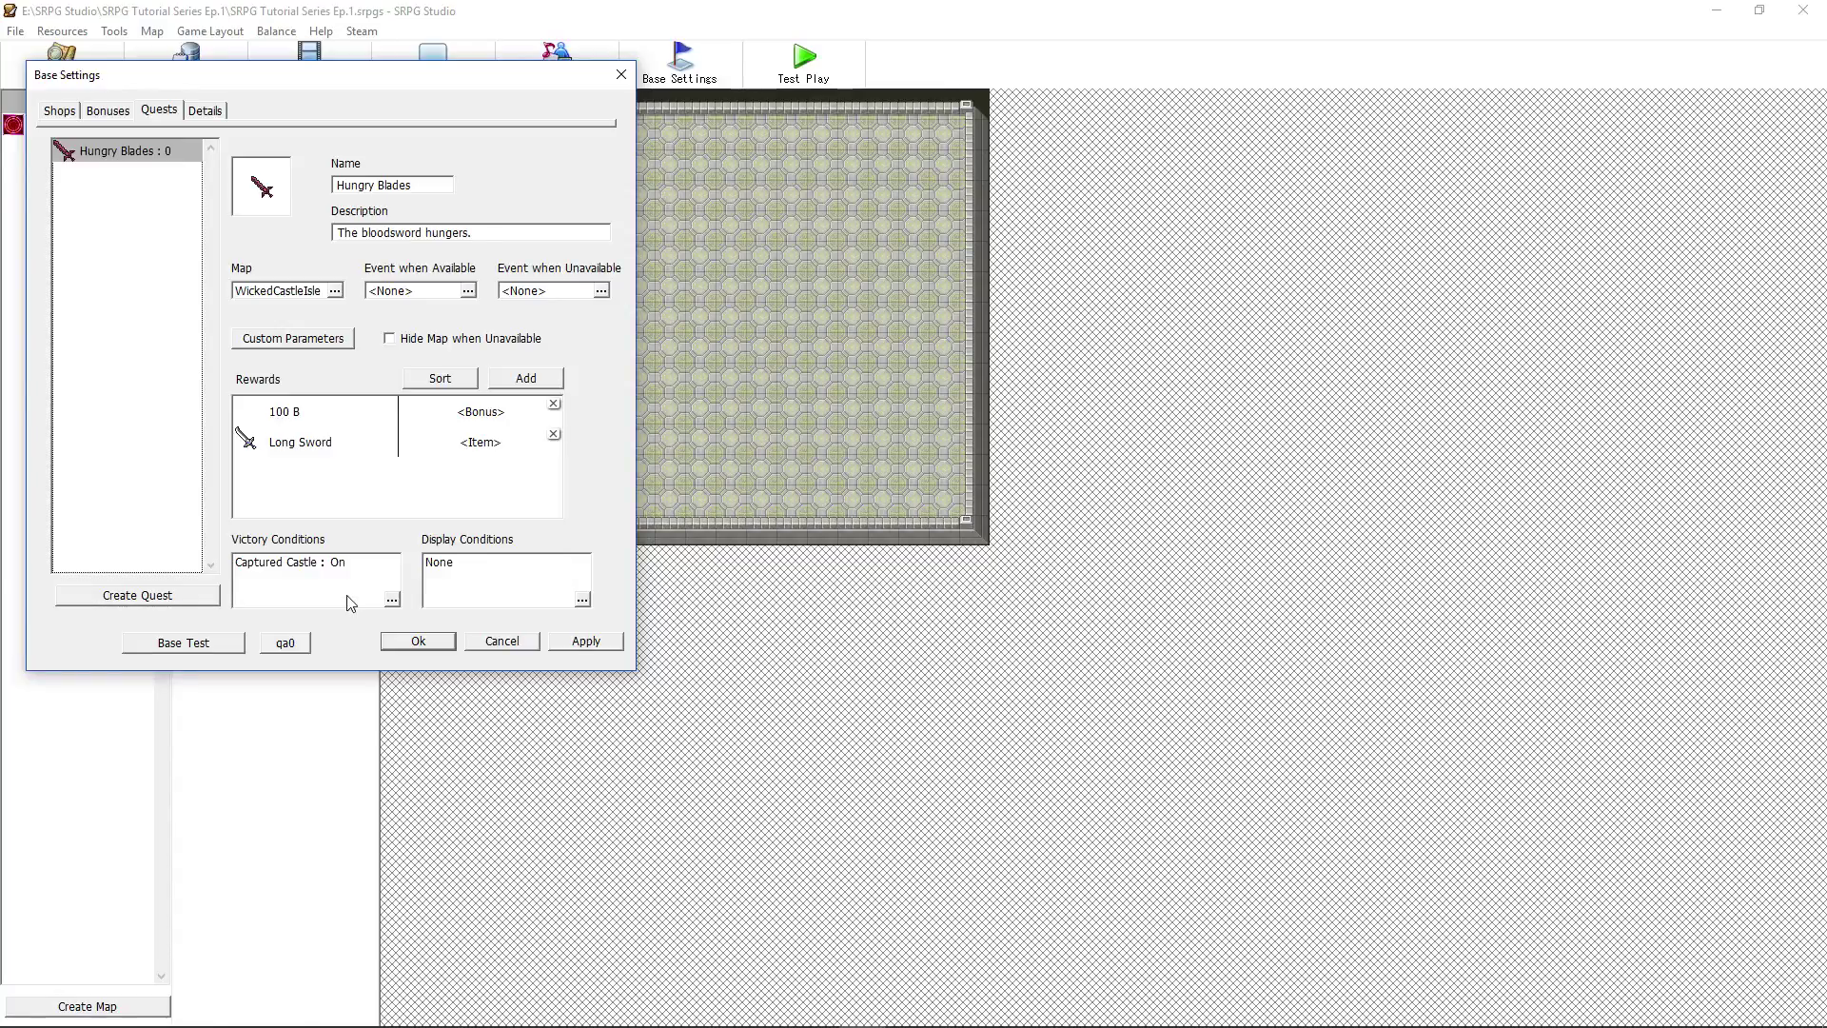
Create a Blood Staff quest with a runtime staff icon and description 'More blood is required.'
click(165, 597)
click(261, 186)
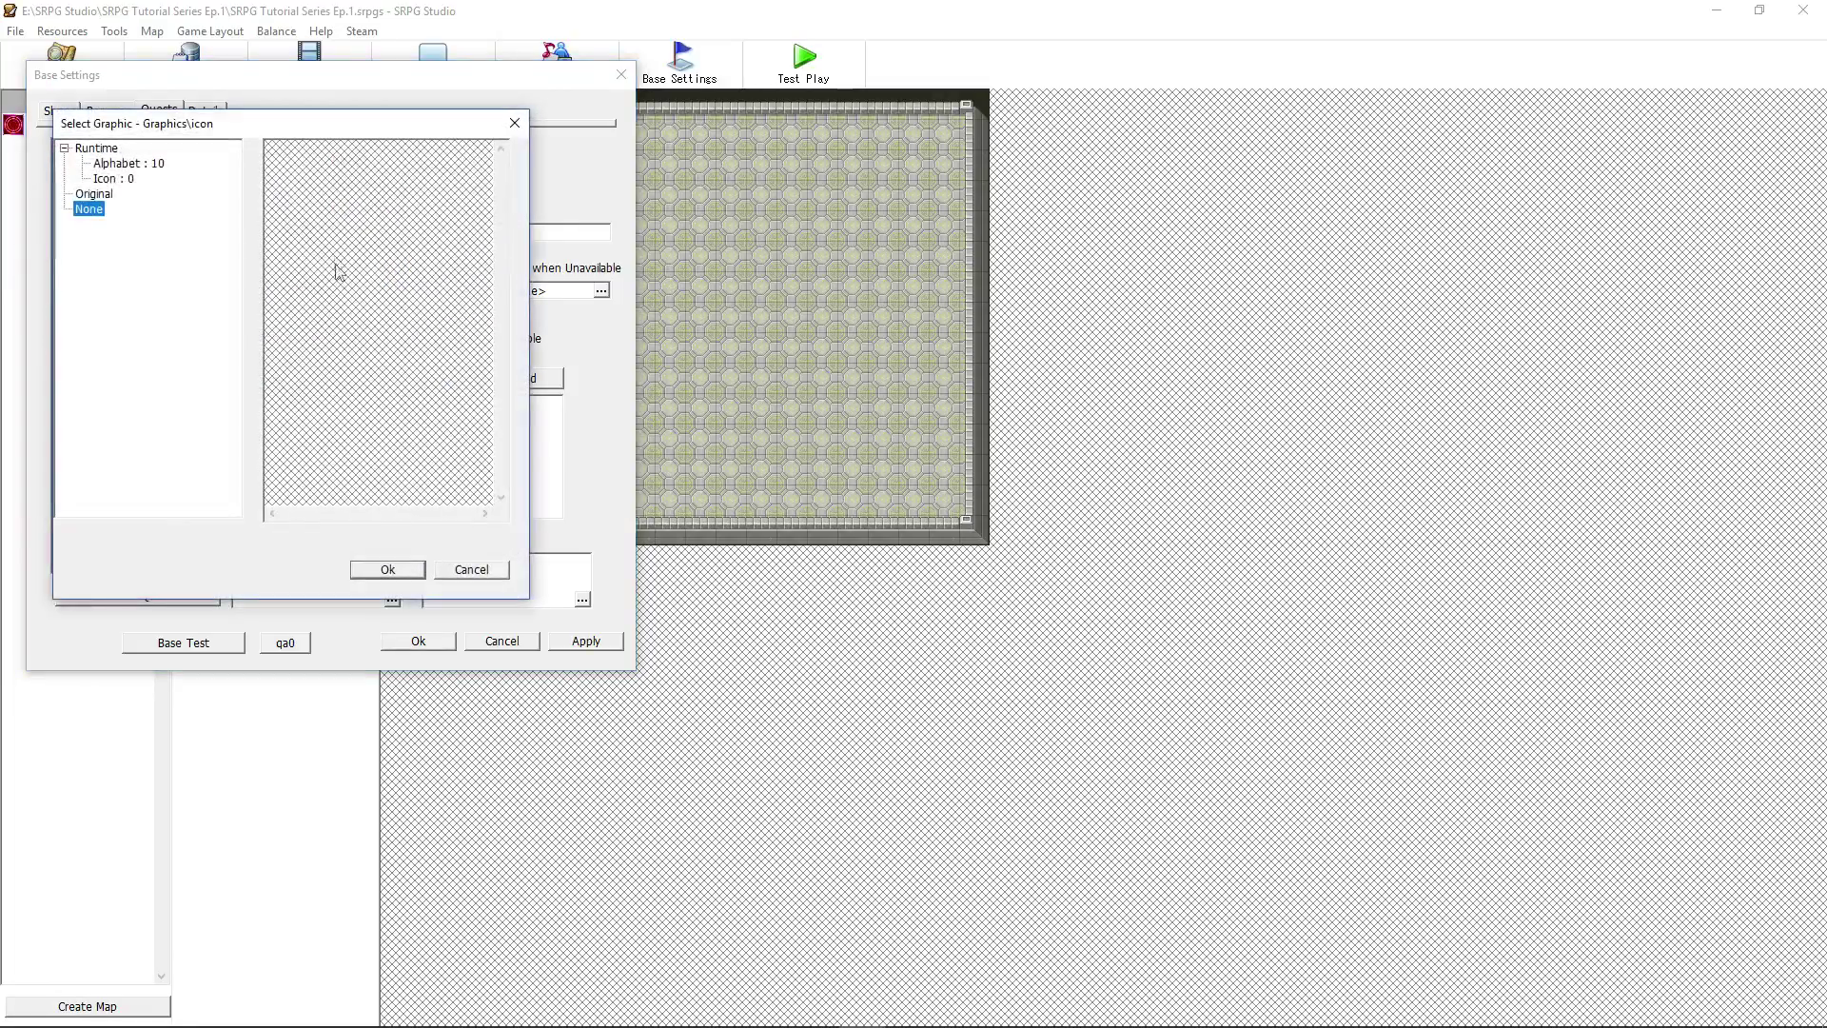
click(116, 183)
double_click(283, 200)
key(BackSpace)
key(BackSpace)
key(BackSpace)
key(BackSpace)
key(BackSpace)
key(BackSpace)
key(BackSpace)
key(BackSpace)
key(BackSpace)
text(Blood Staff)
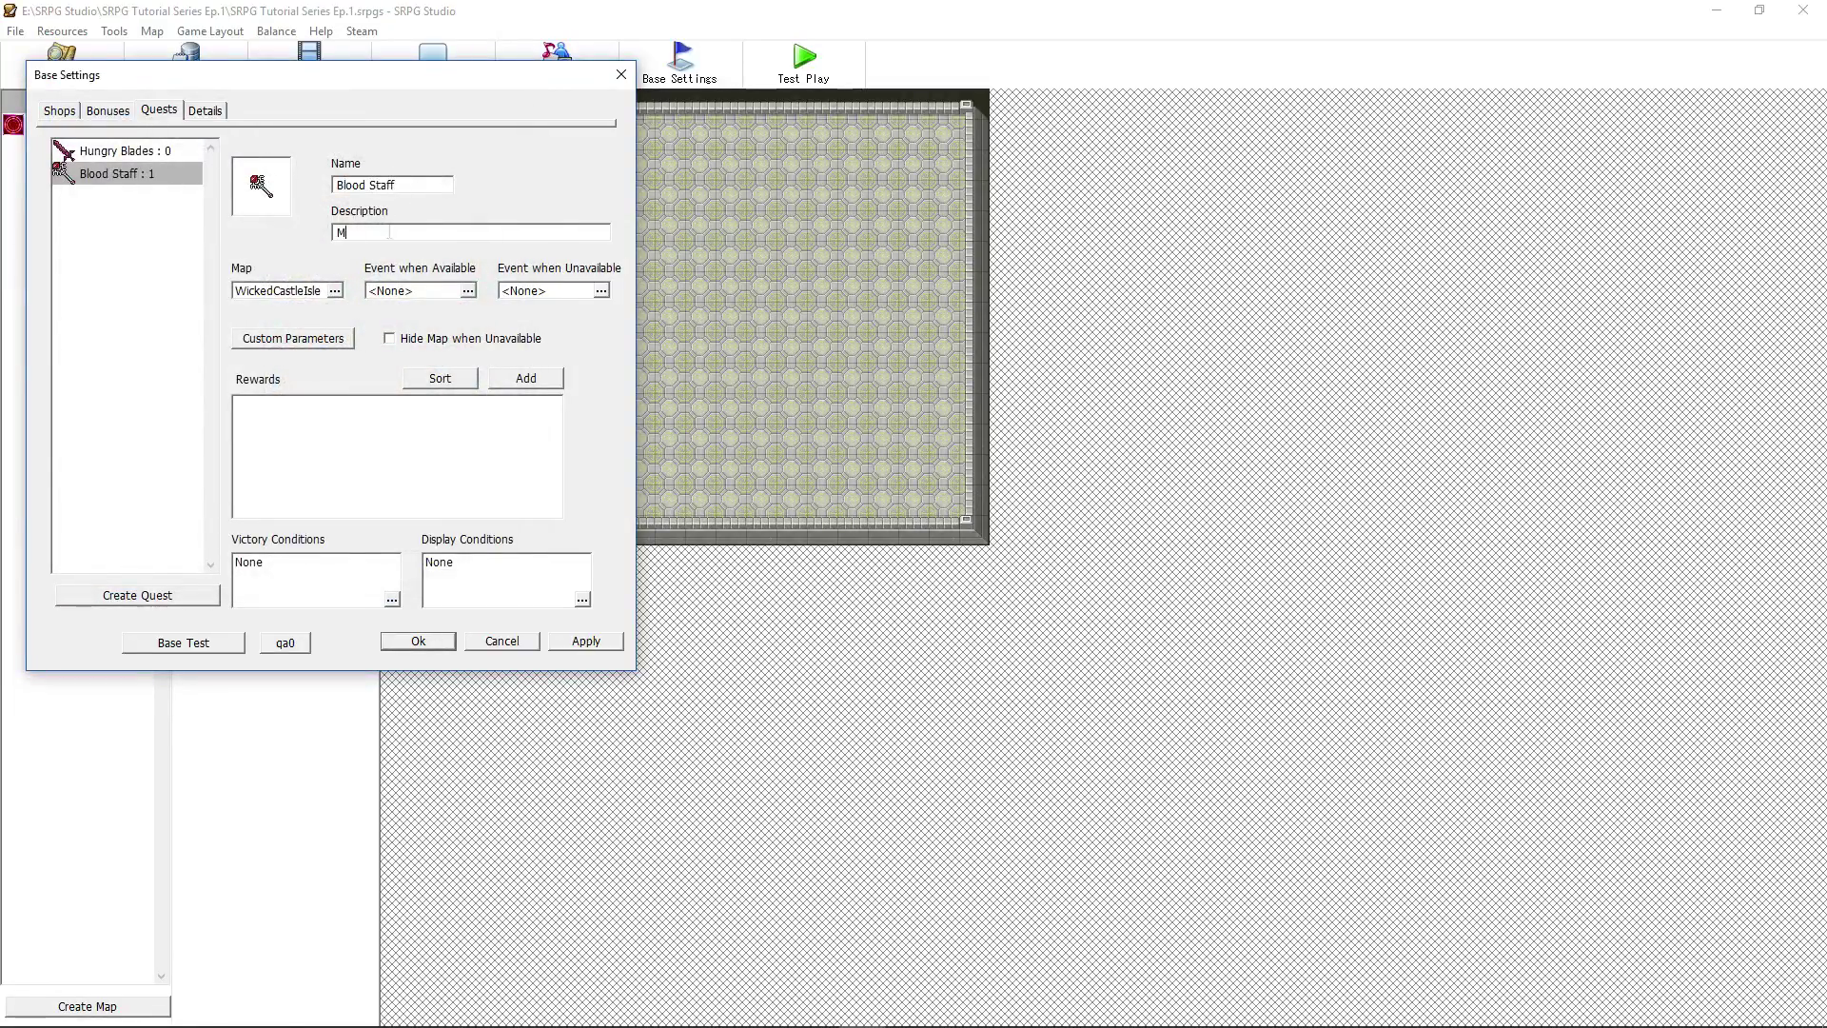
key(Tab)
text(More blood is req)
click(180, 148)
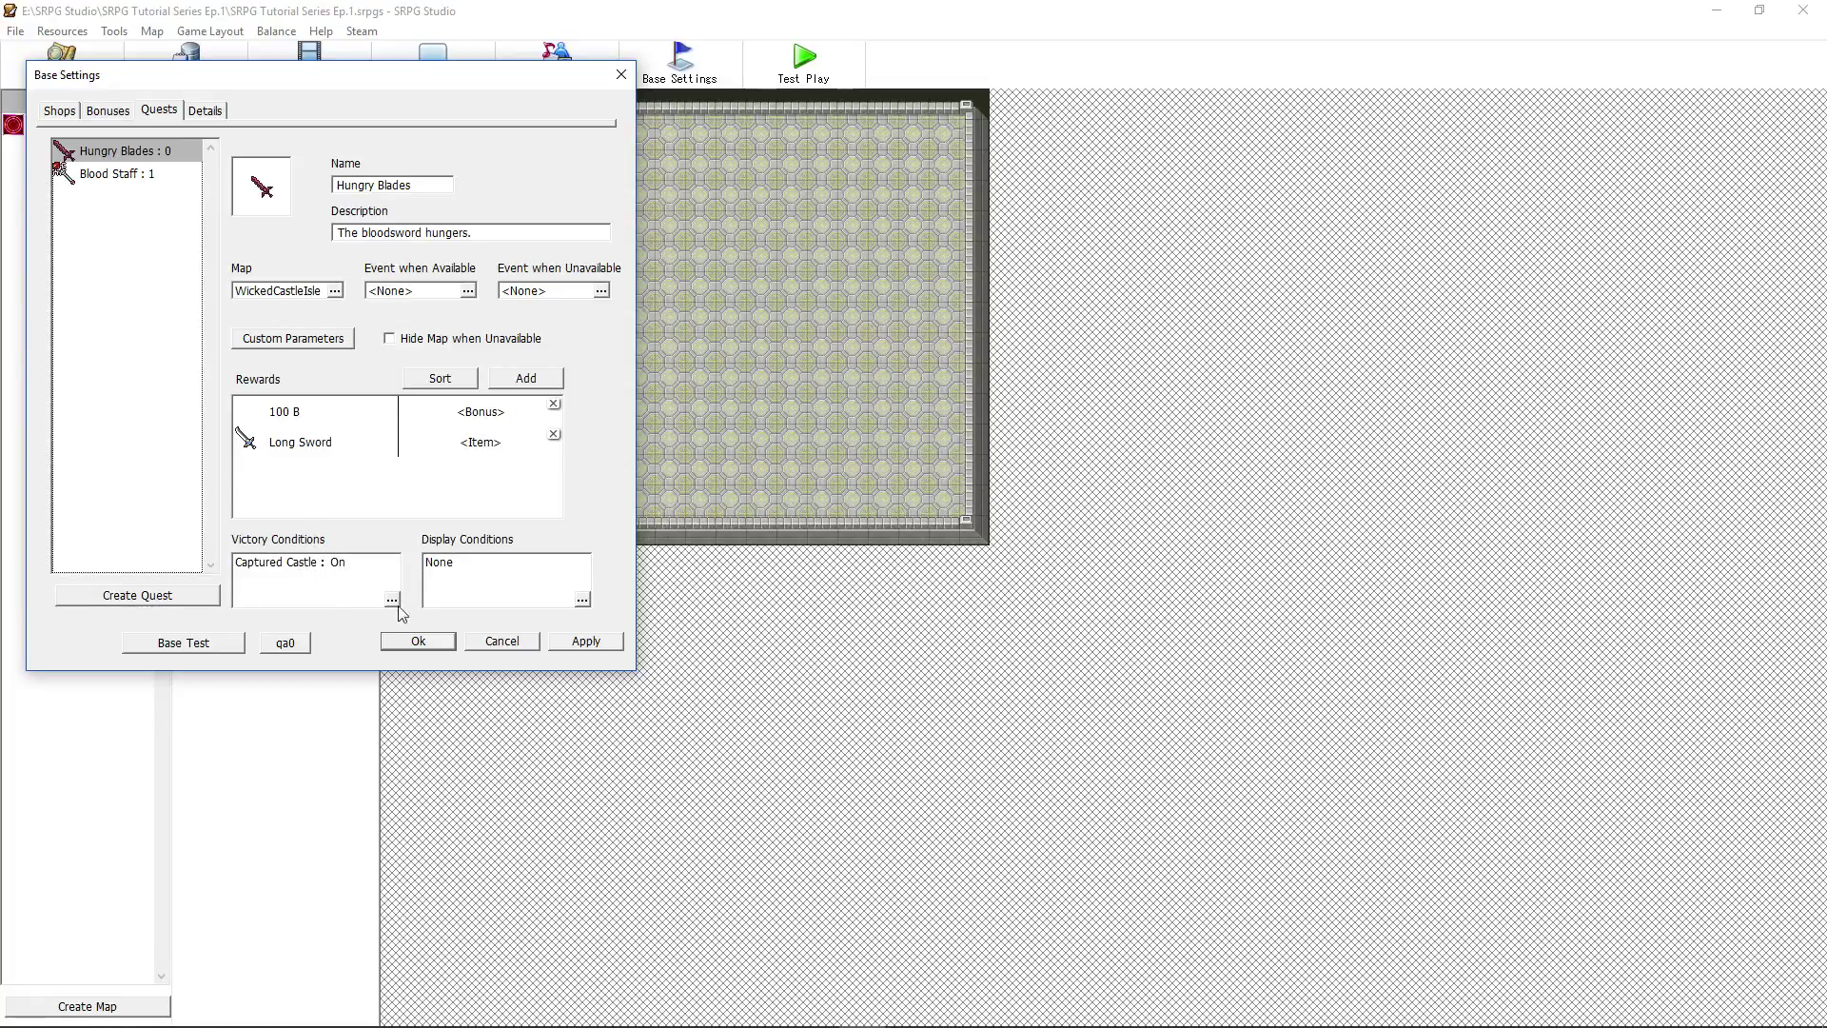
click(135, 175)
Show the Blood Staff quest only when global switch Captured Castle is On
click(581, 598)
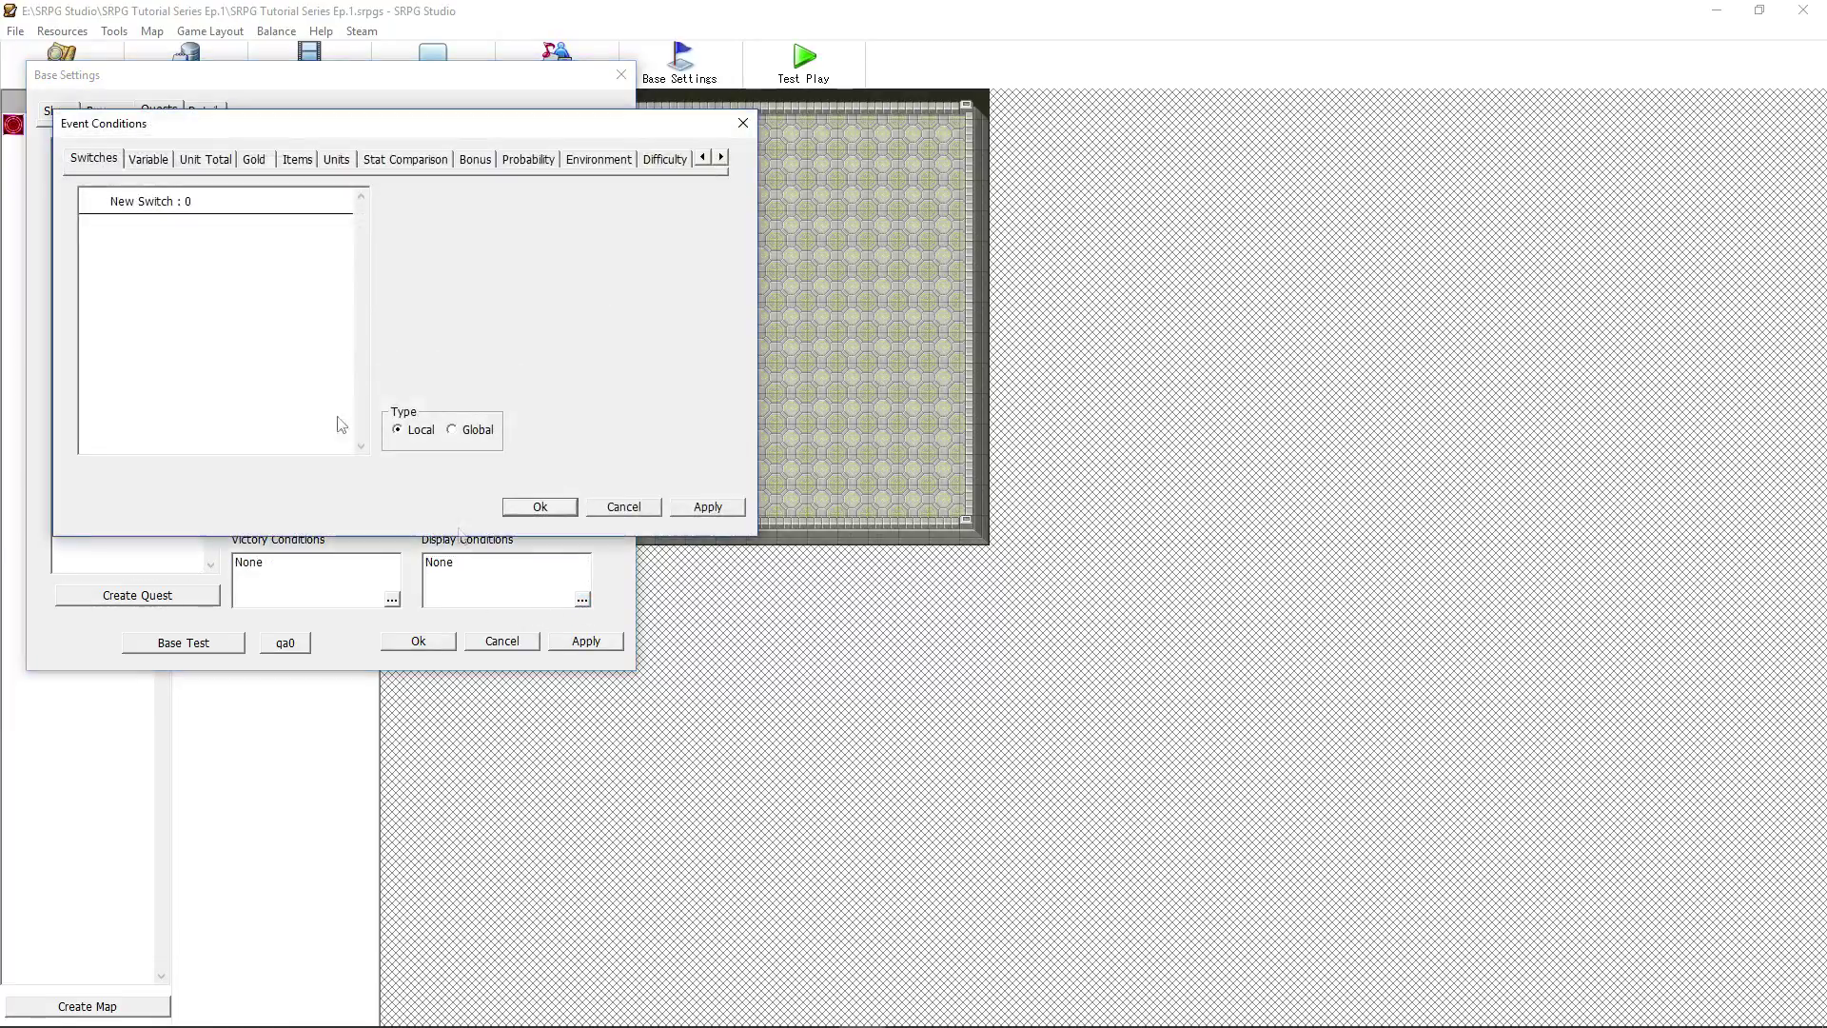
click(479, 430)
click(198, 212)
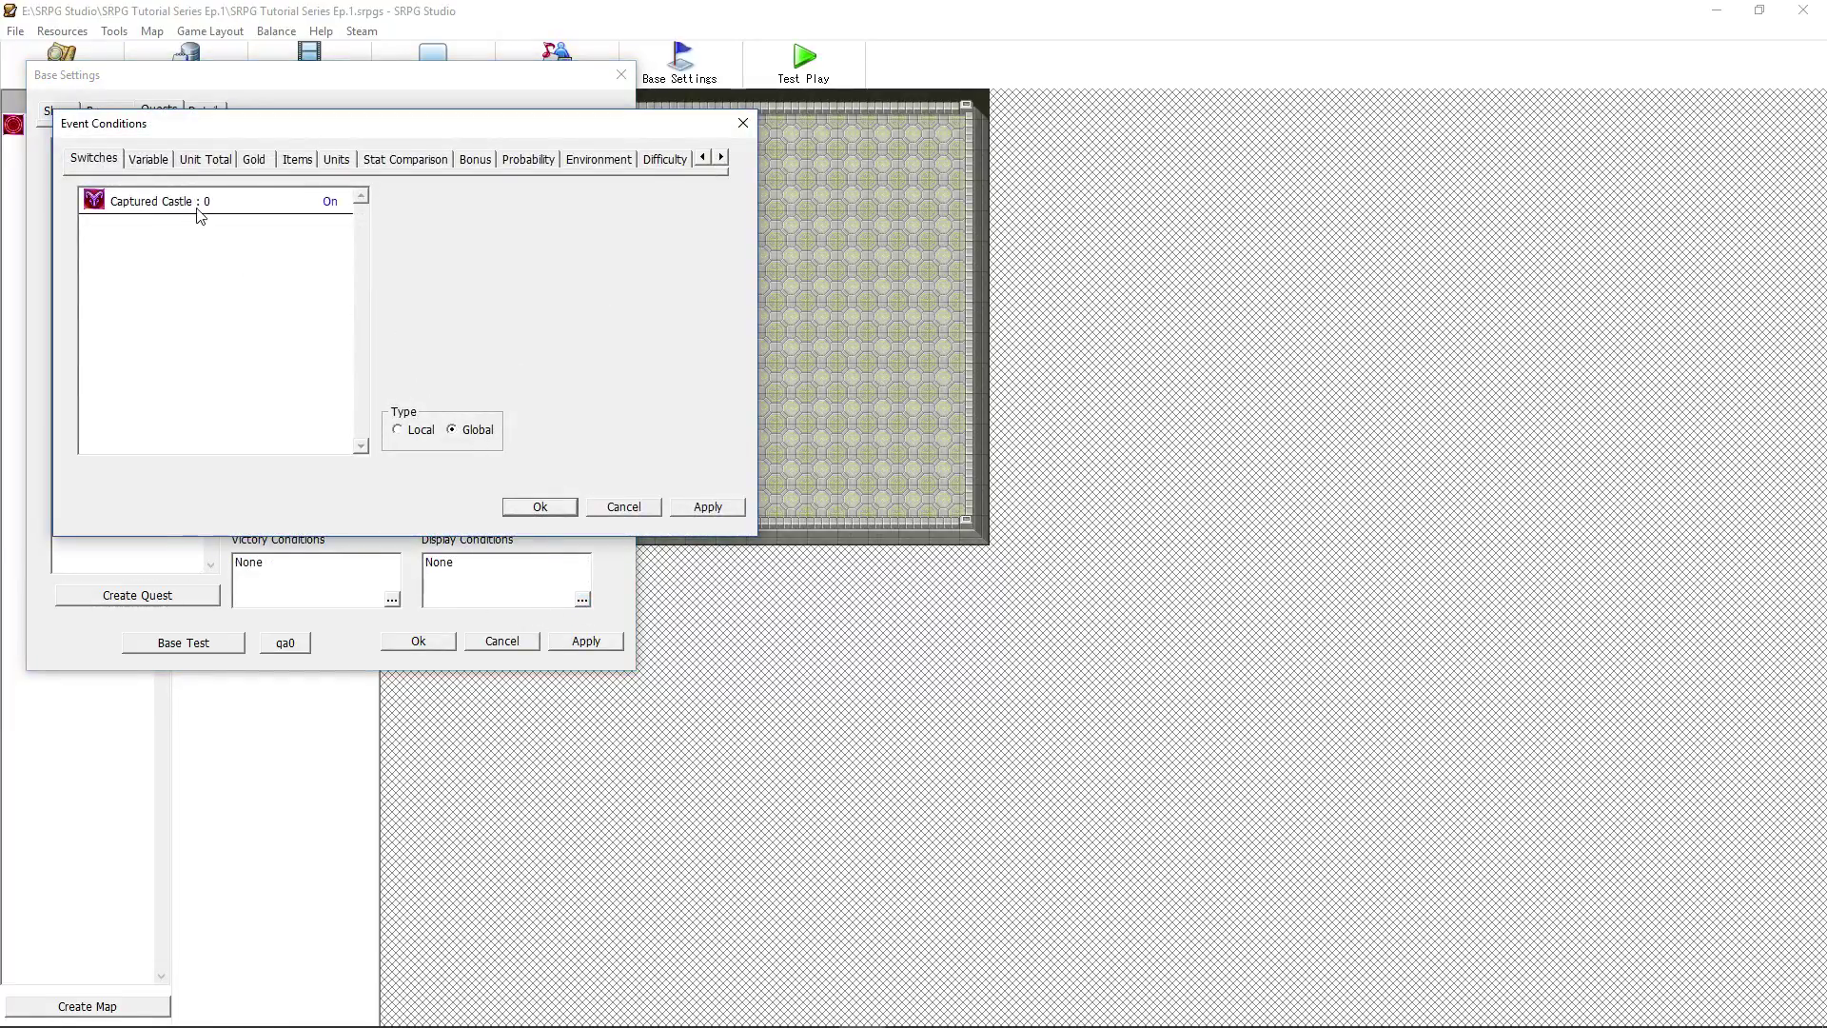
click(540, 506)
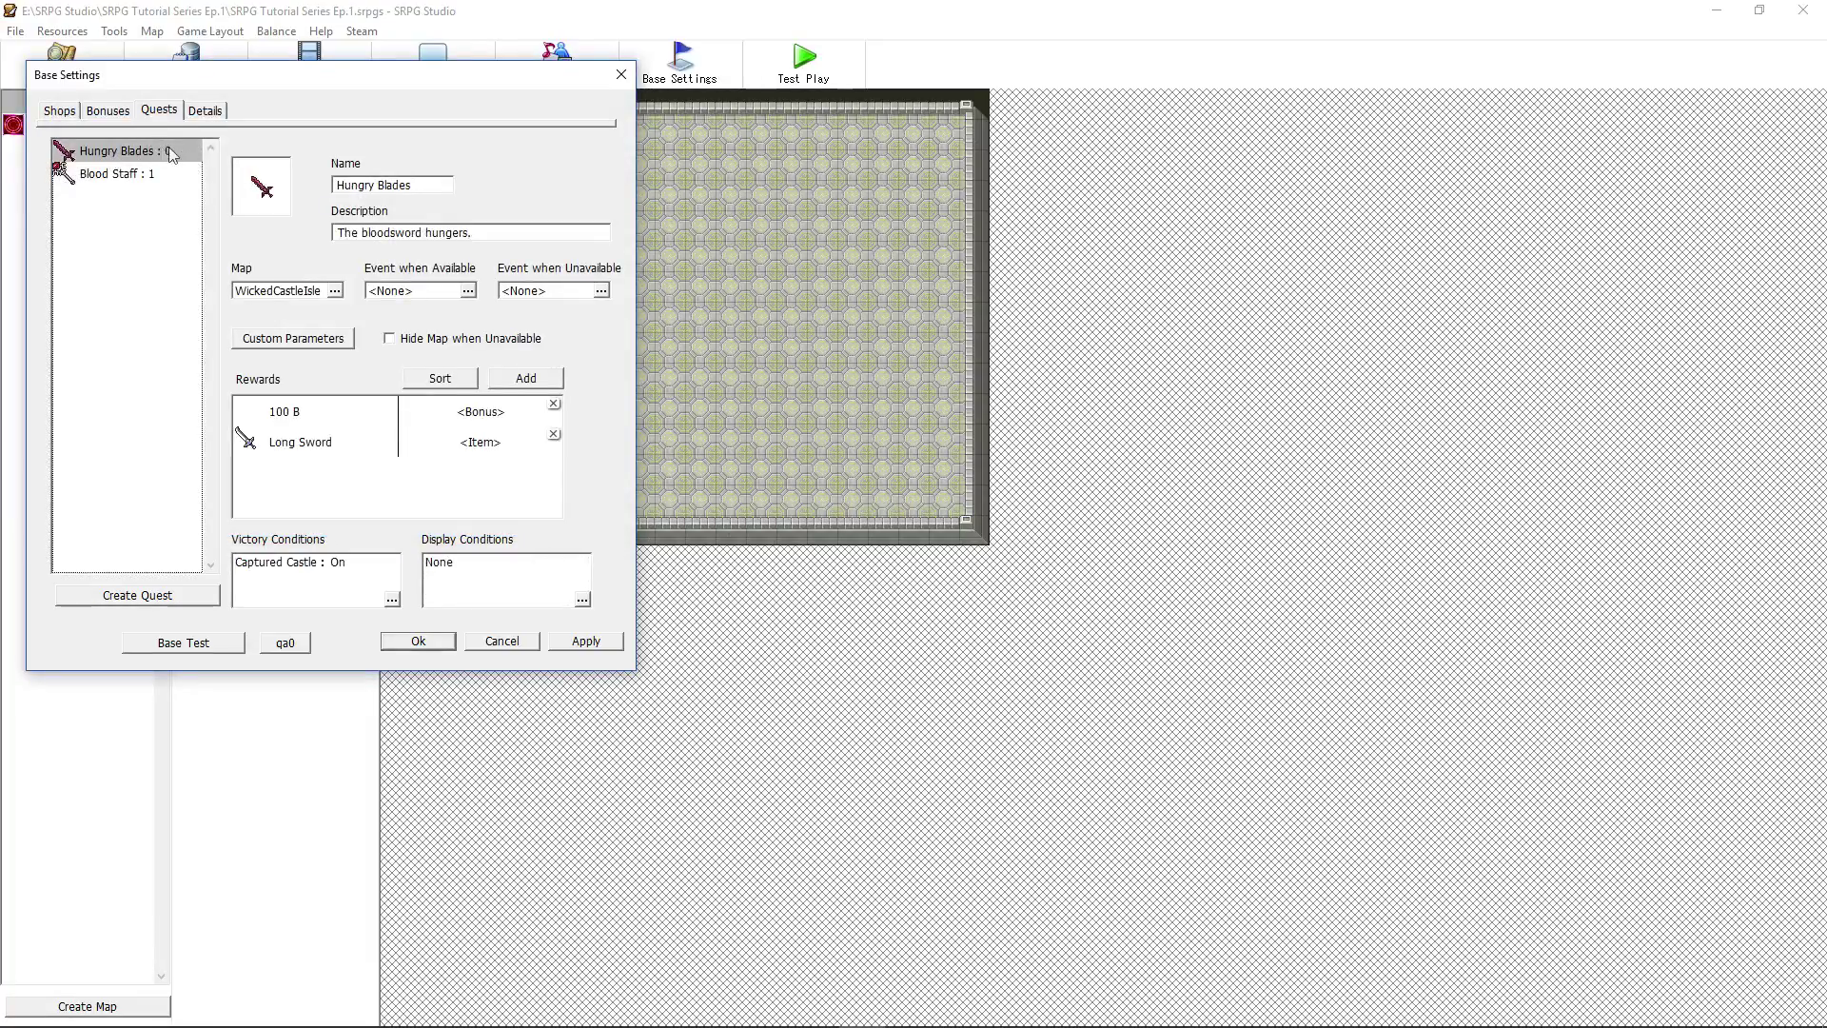
click(156, 178)
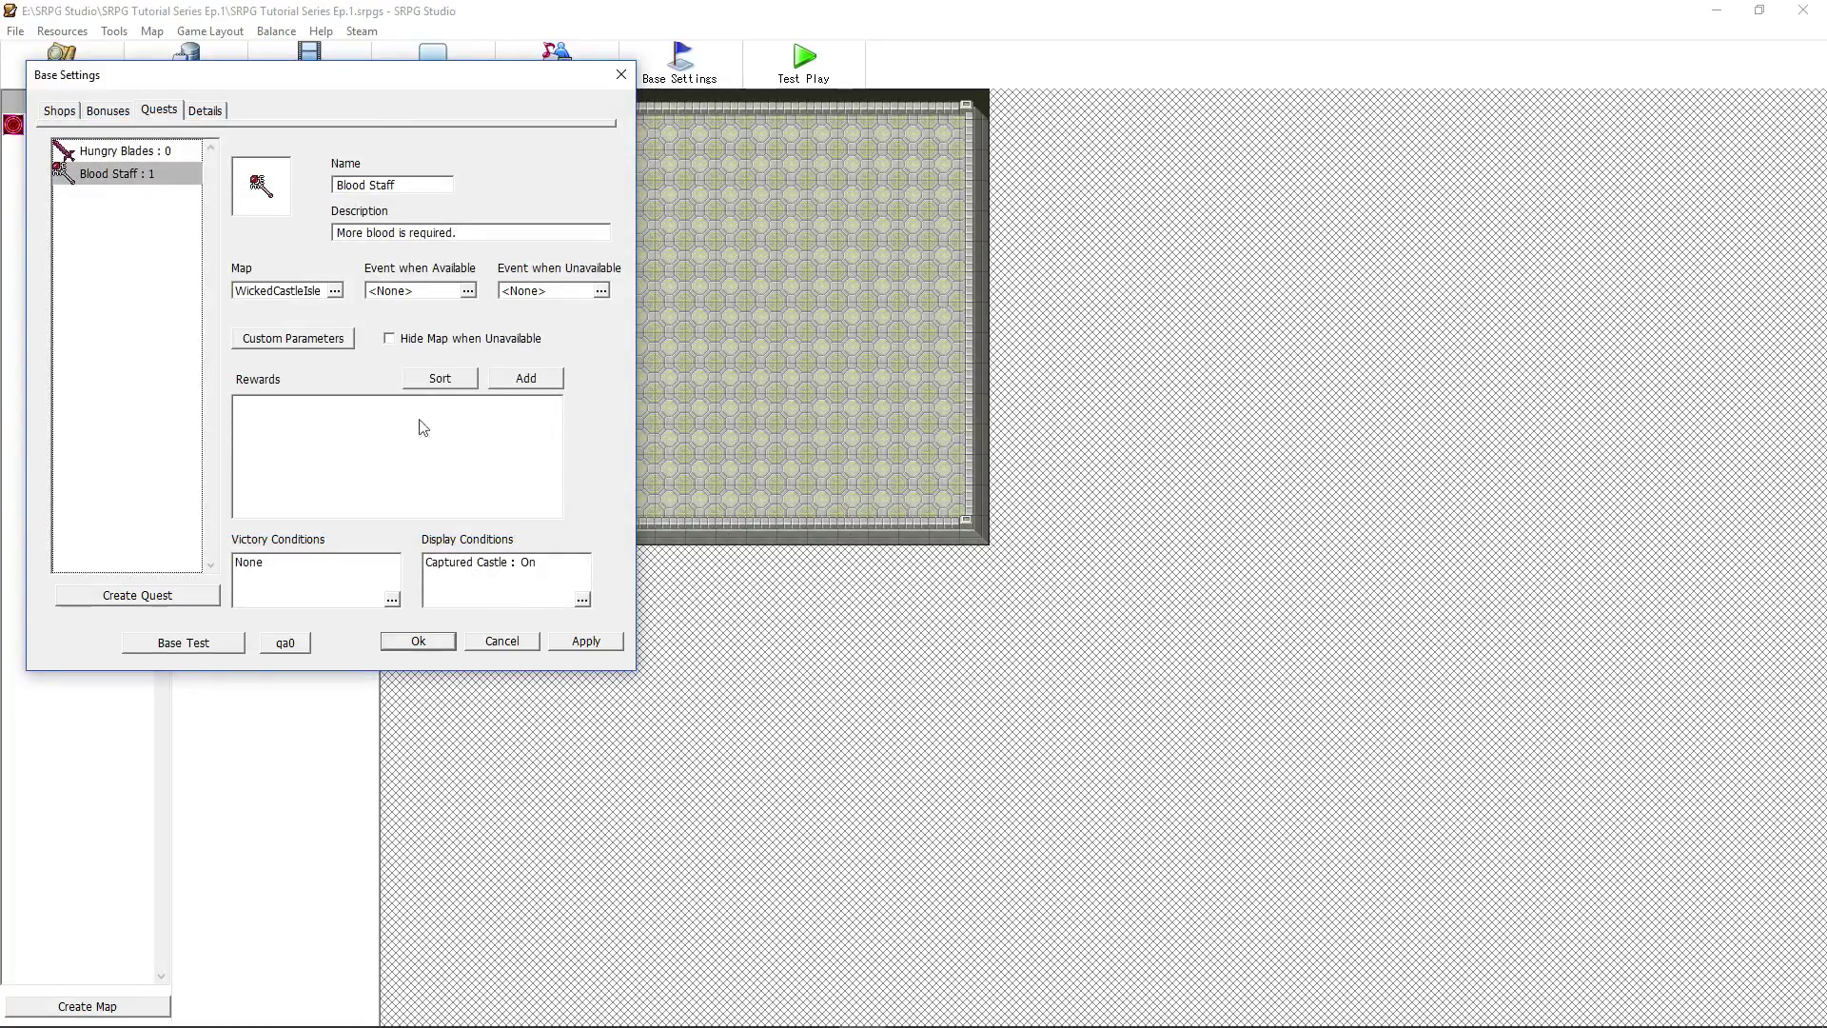
Give Blood Staff a 200 Bonus reward and a Bonus 200-or-more victory condition, then apply
click(527, 379)
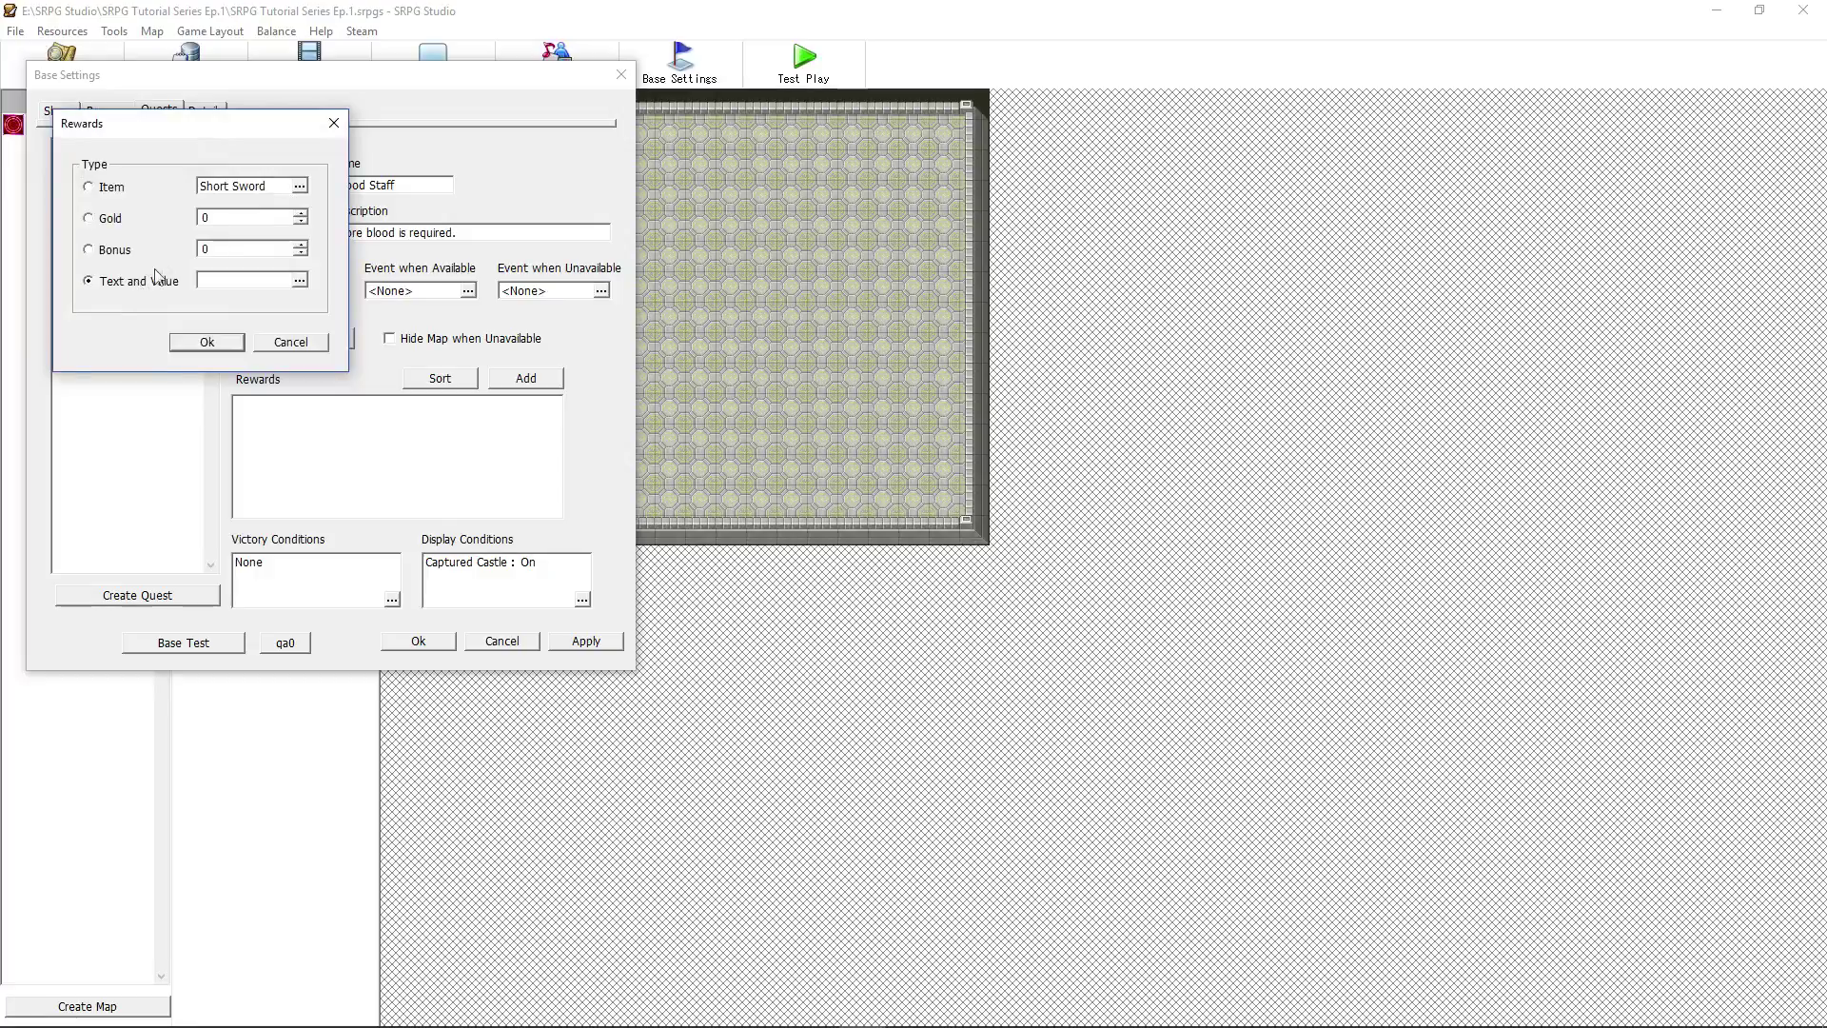
key(Return)
click(391, 598)
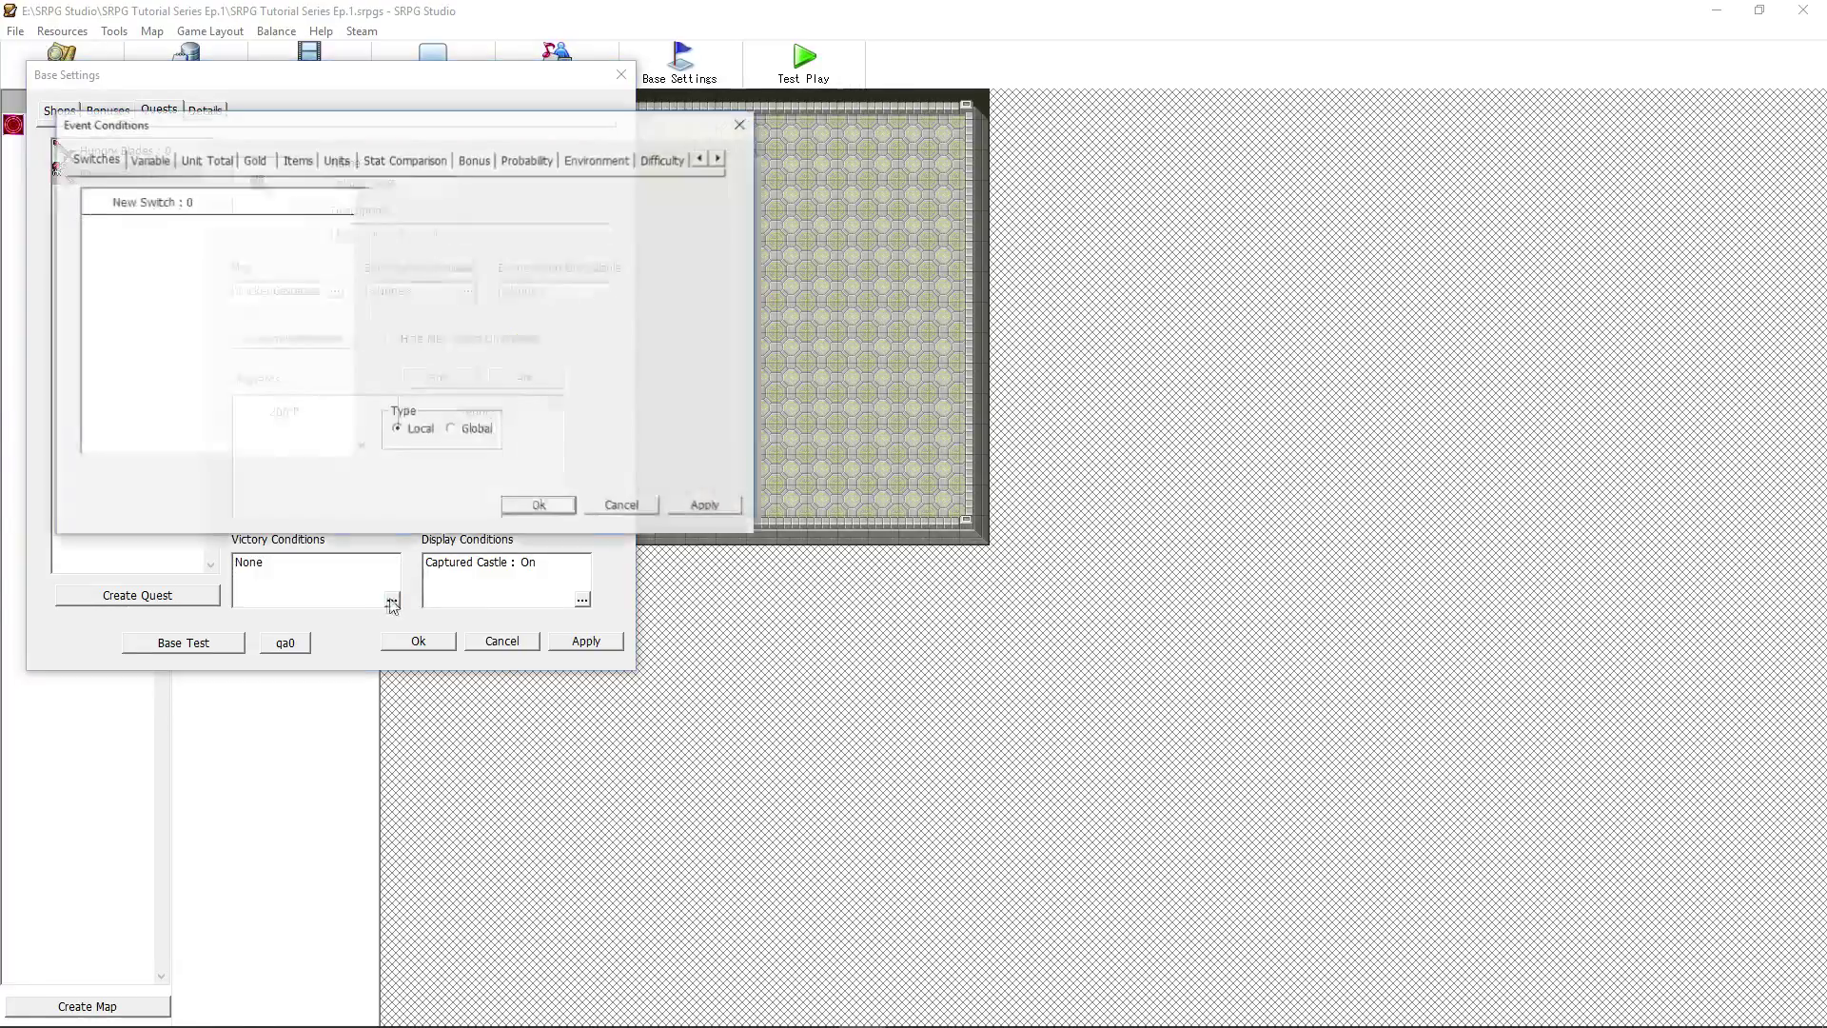
click(147, 159)
click(203, 159)
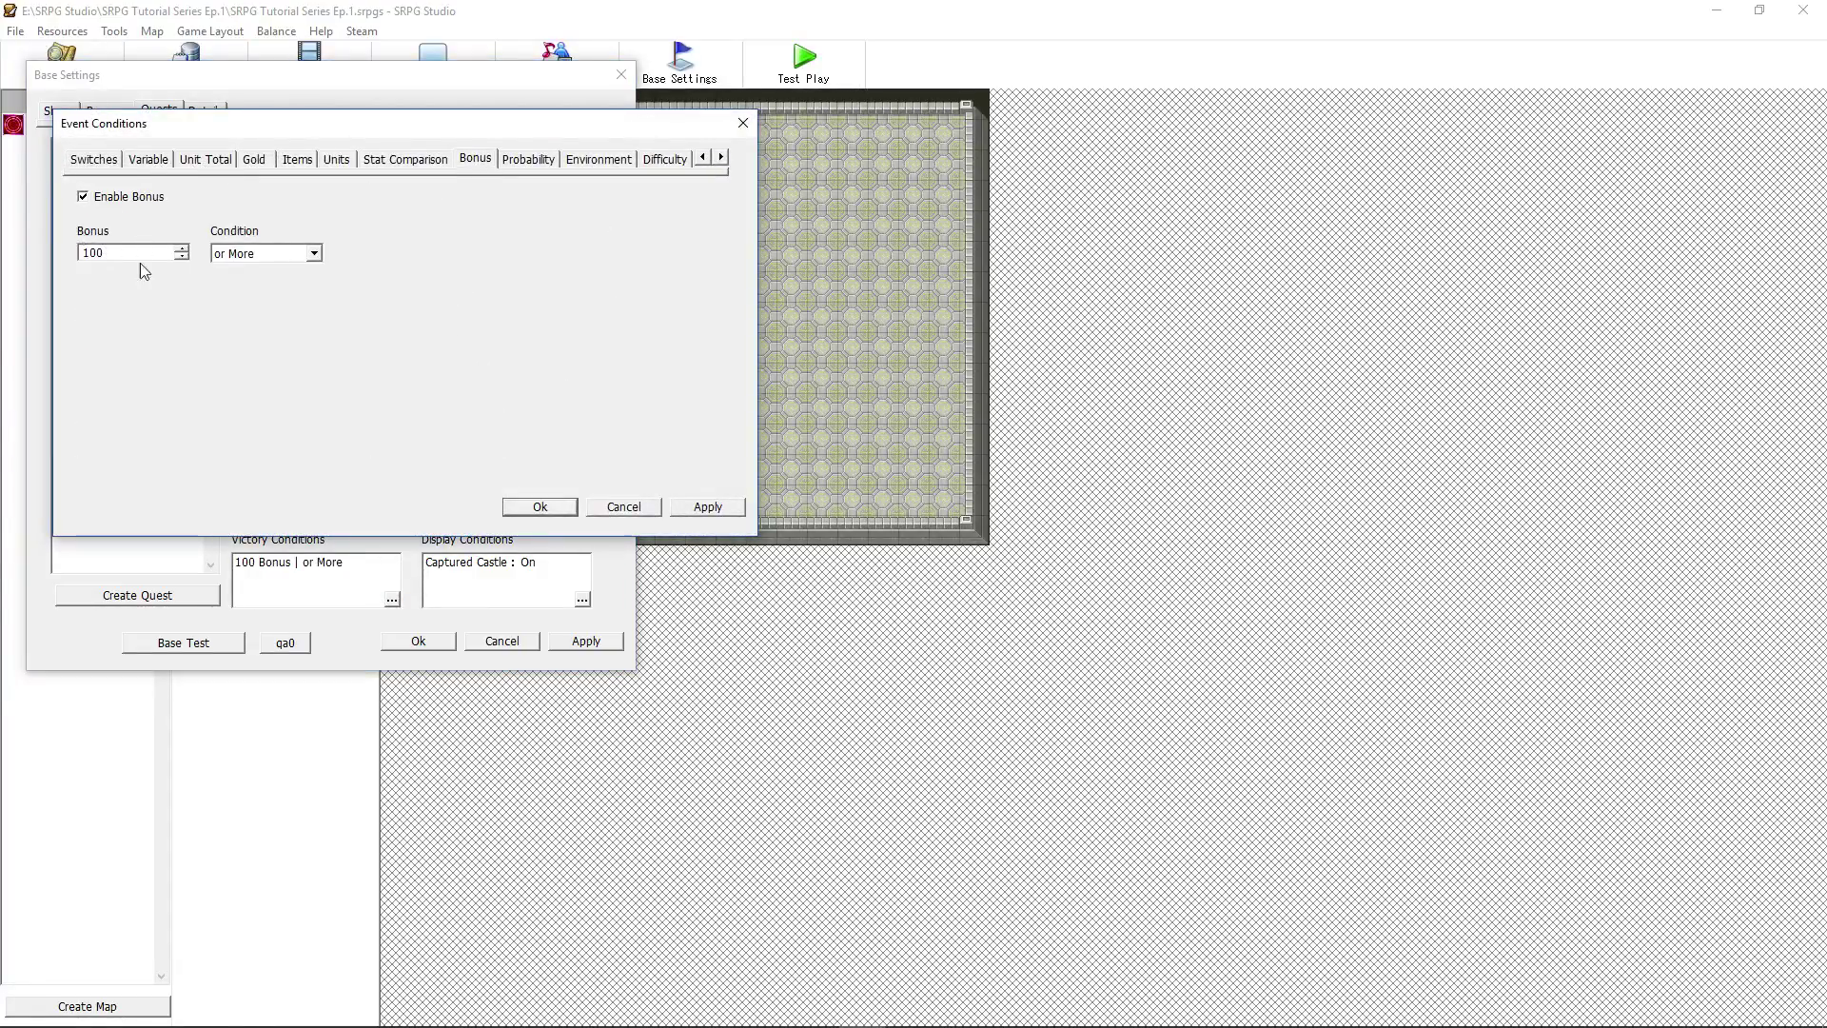
drag(123, 252, 64, 250)
text(200)
click(540, 507)
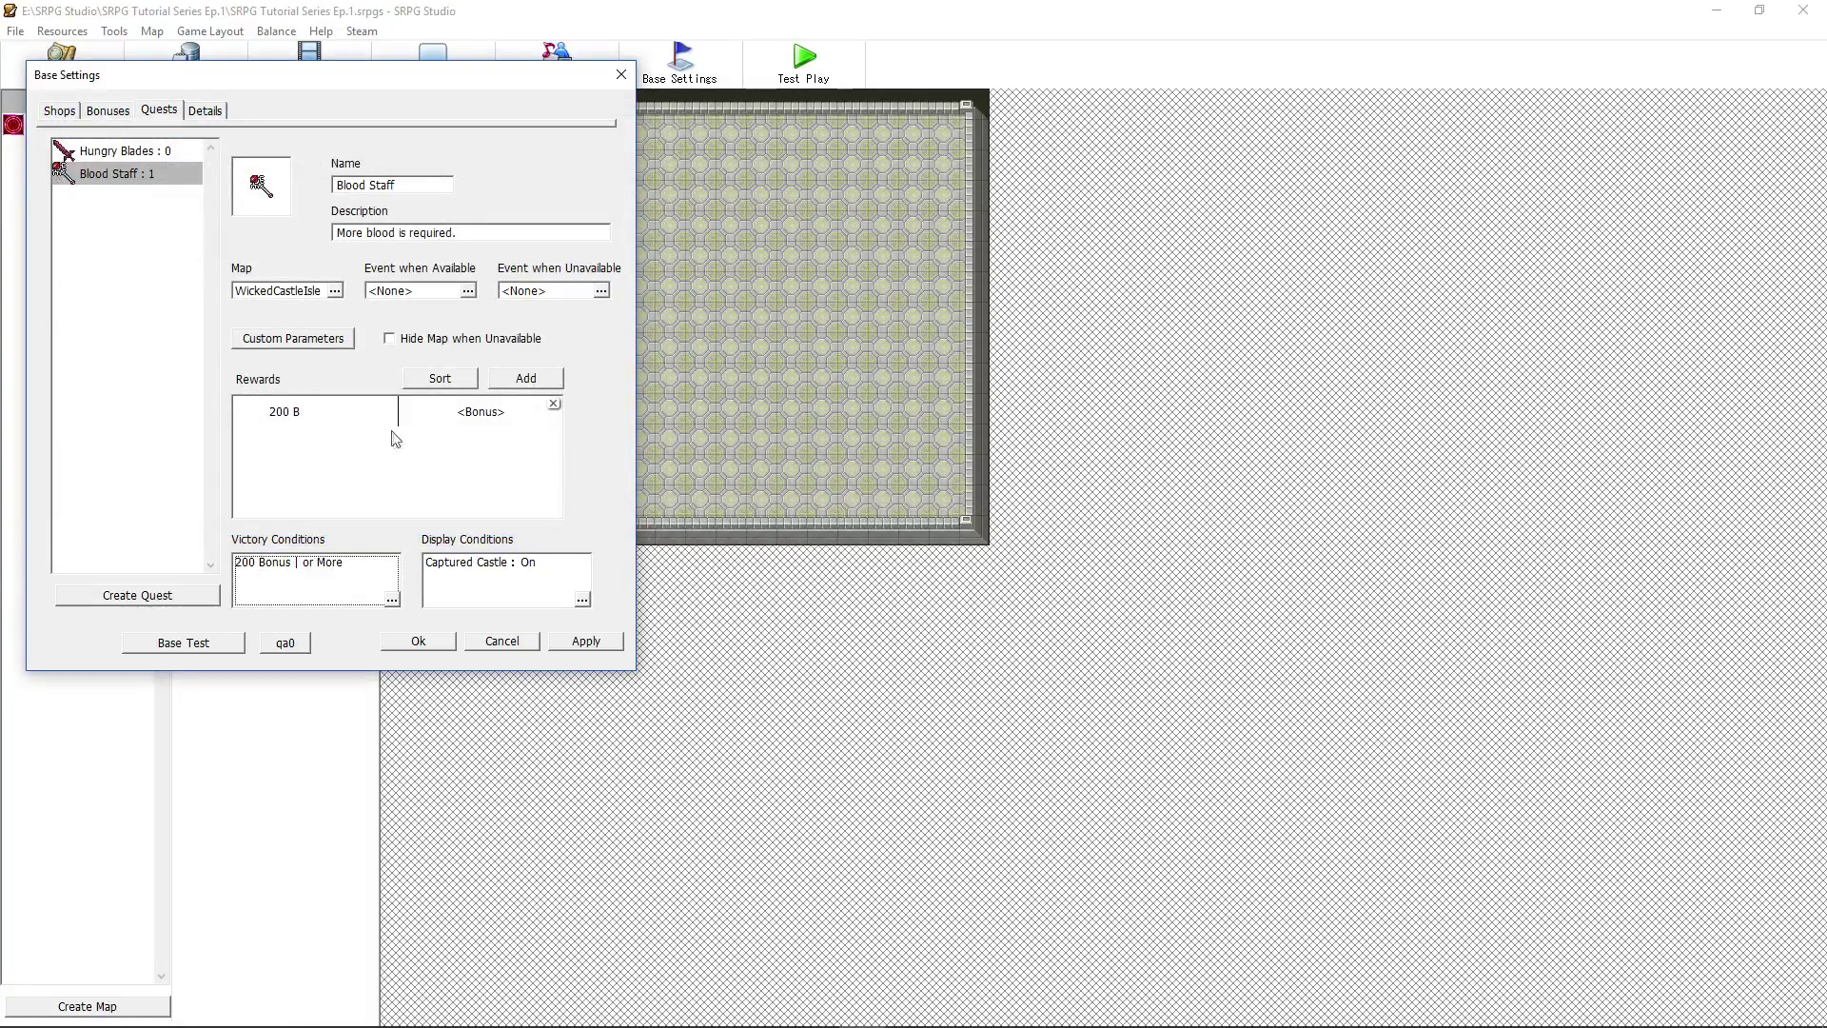
click(585, 633)
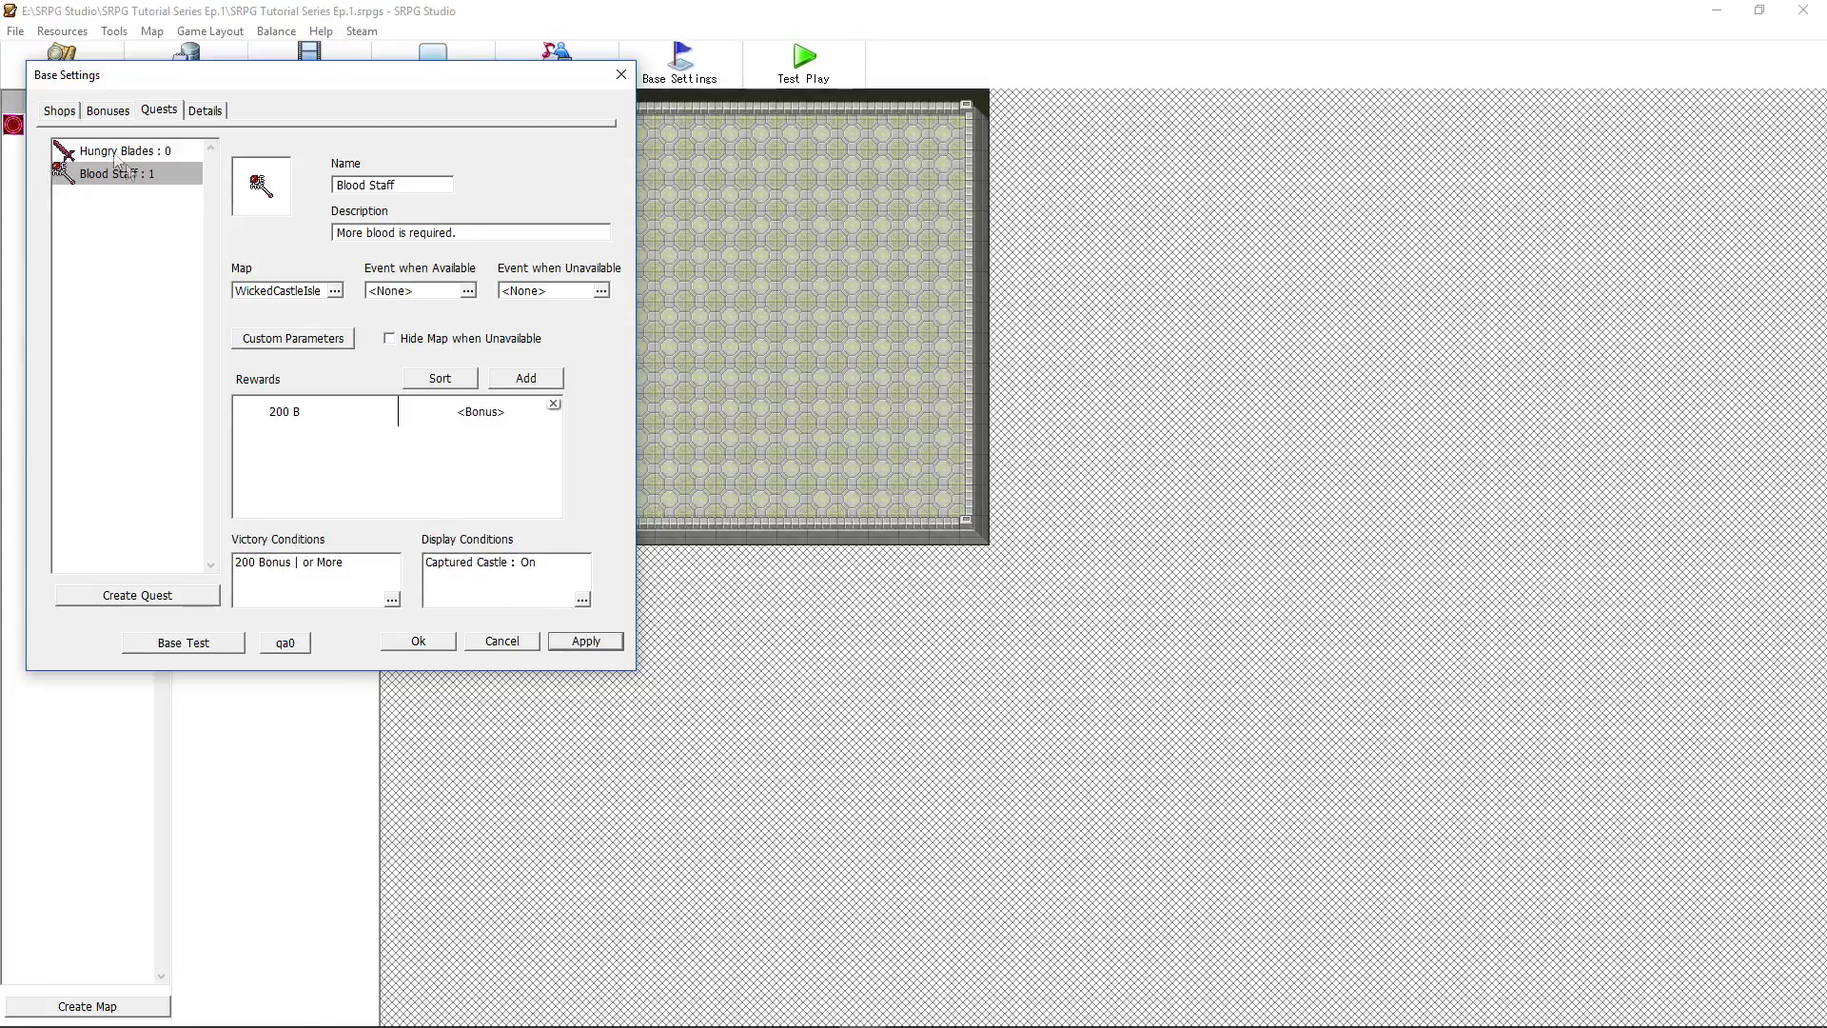
click(119, 150)
On the Details page, inspect the Events, global Switches and Variables lists without changes
click(205, 111)
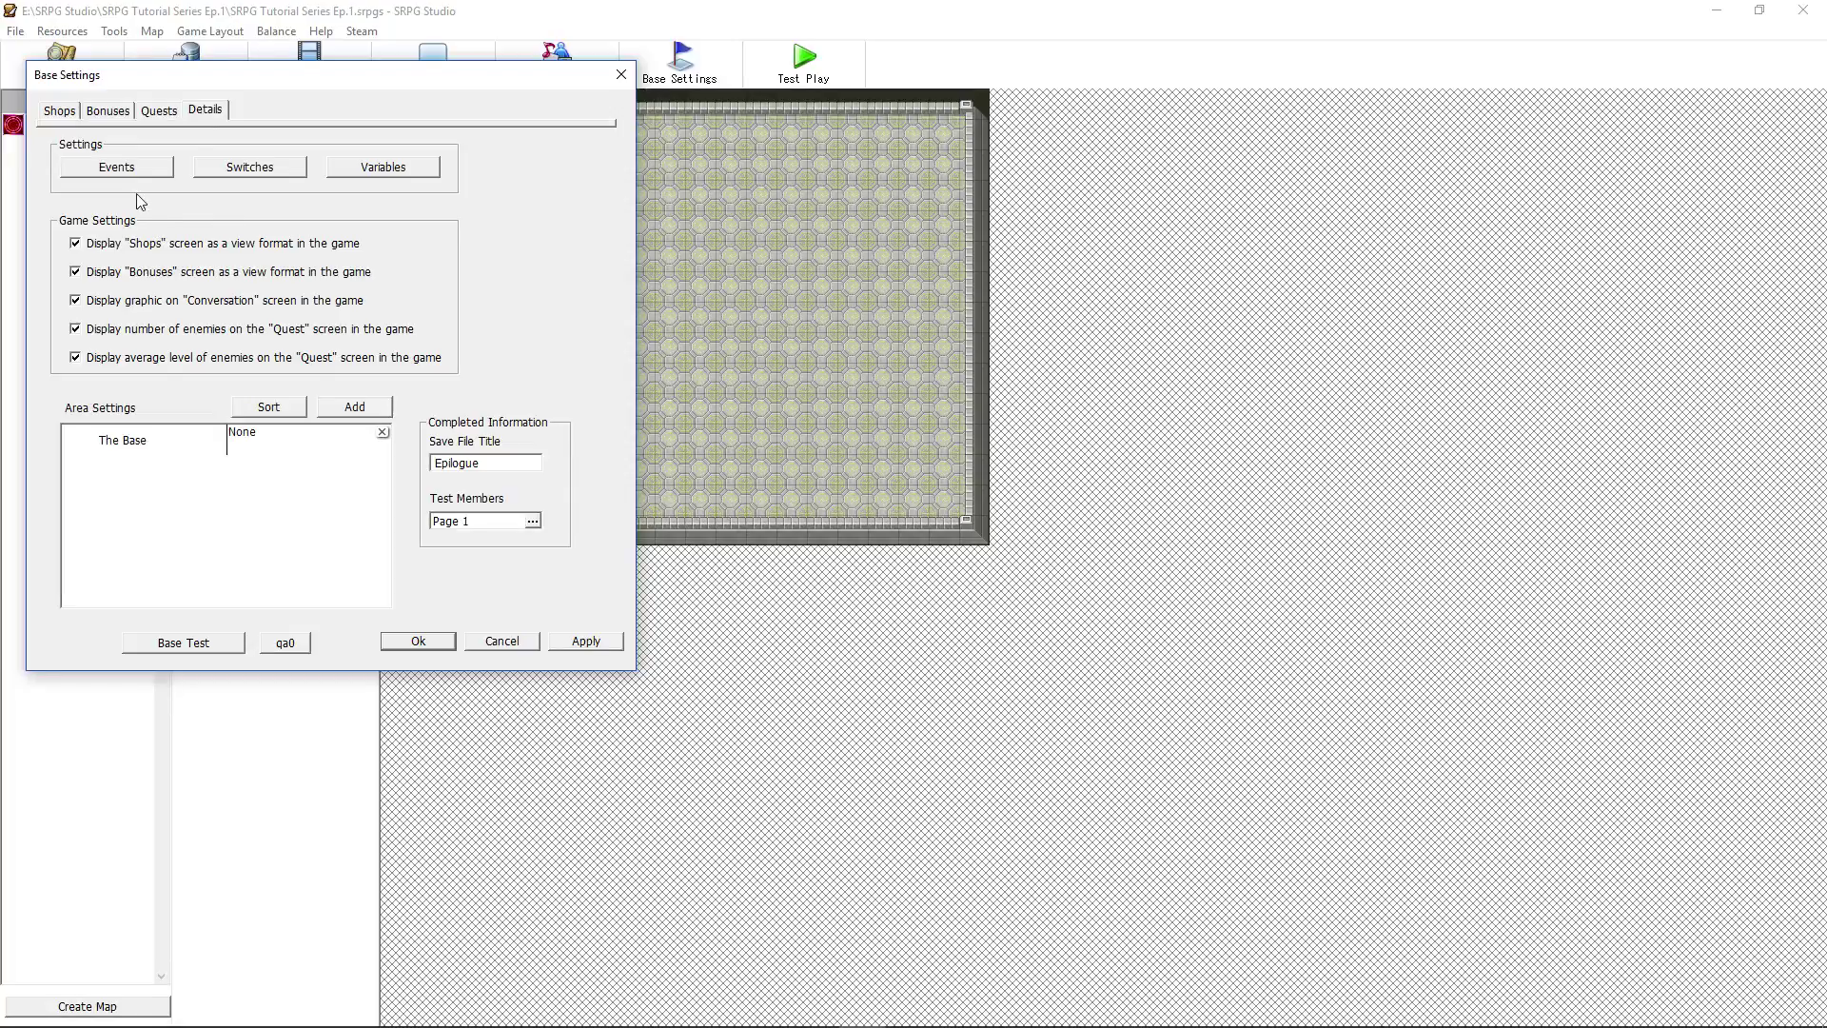
click(138, 172)
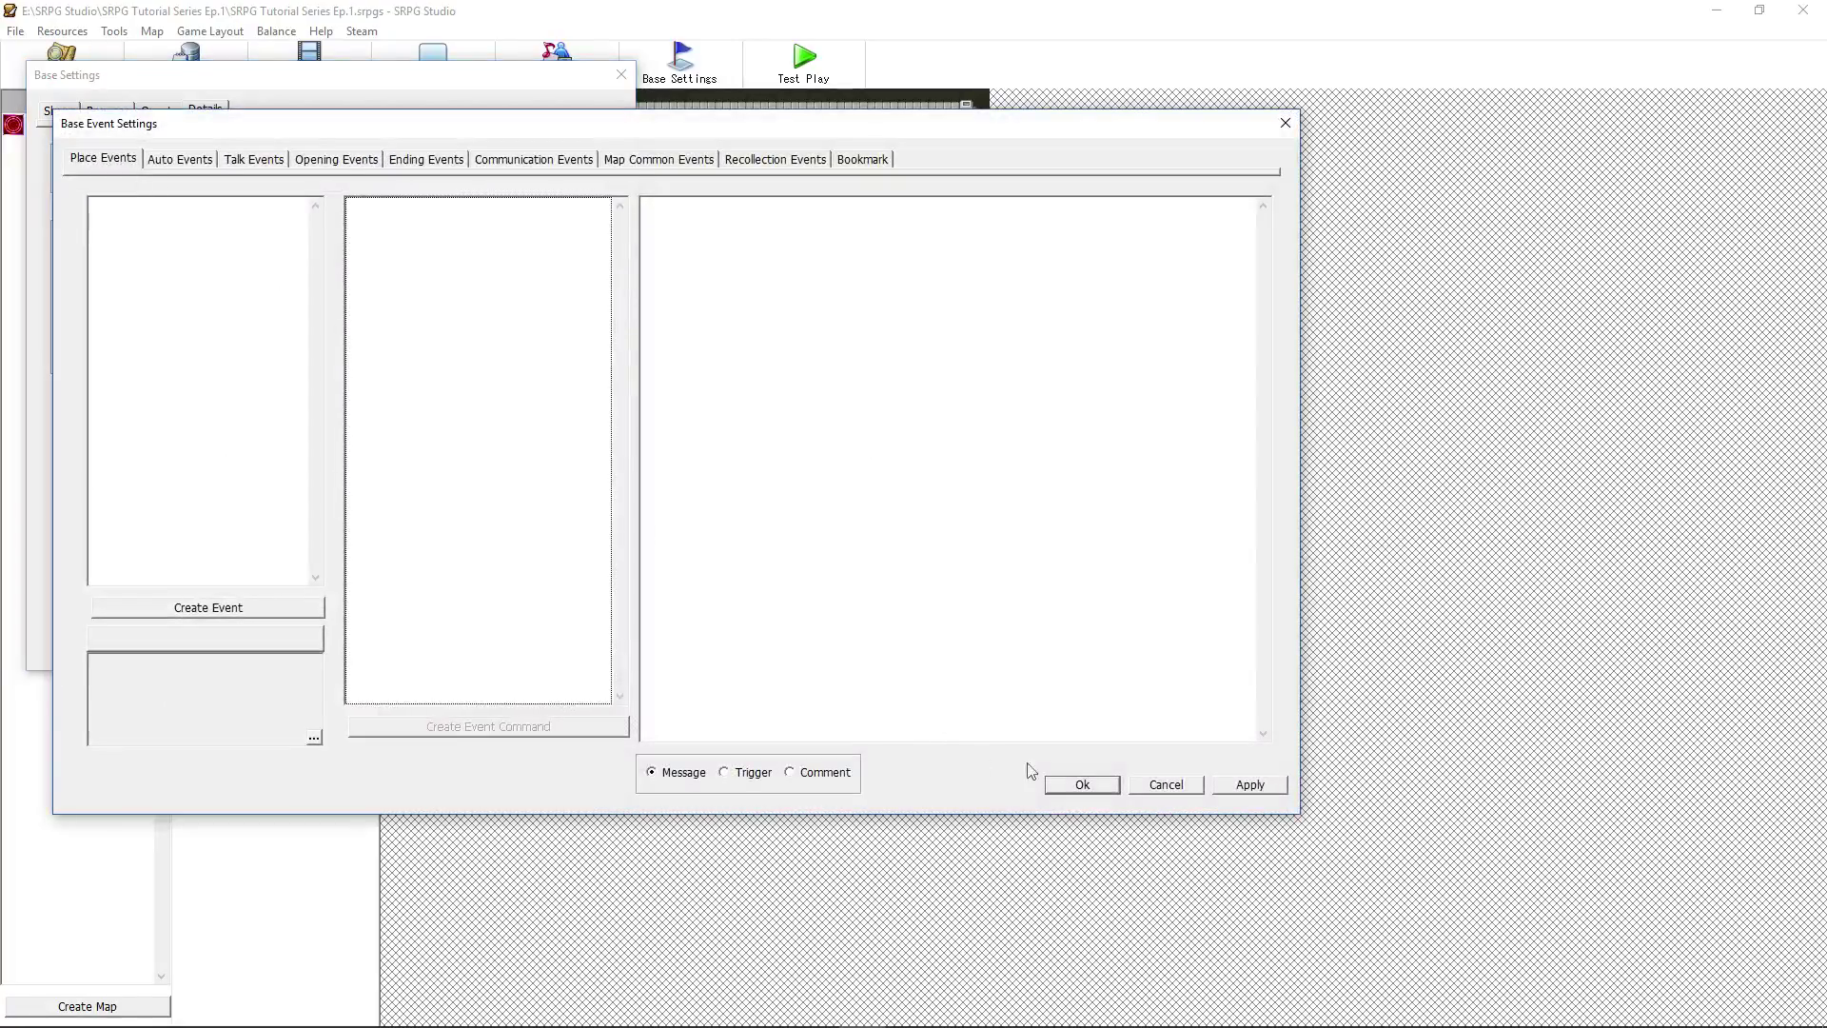
click(1080, 784)
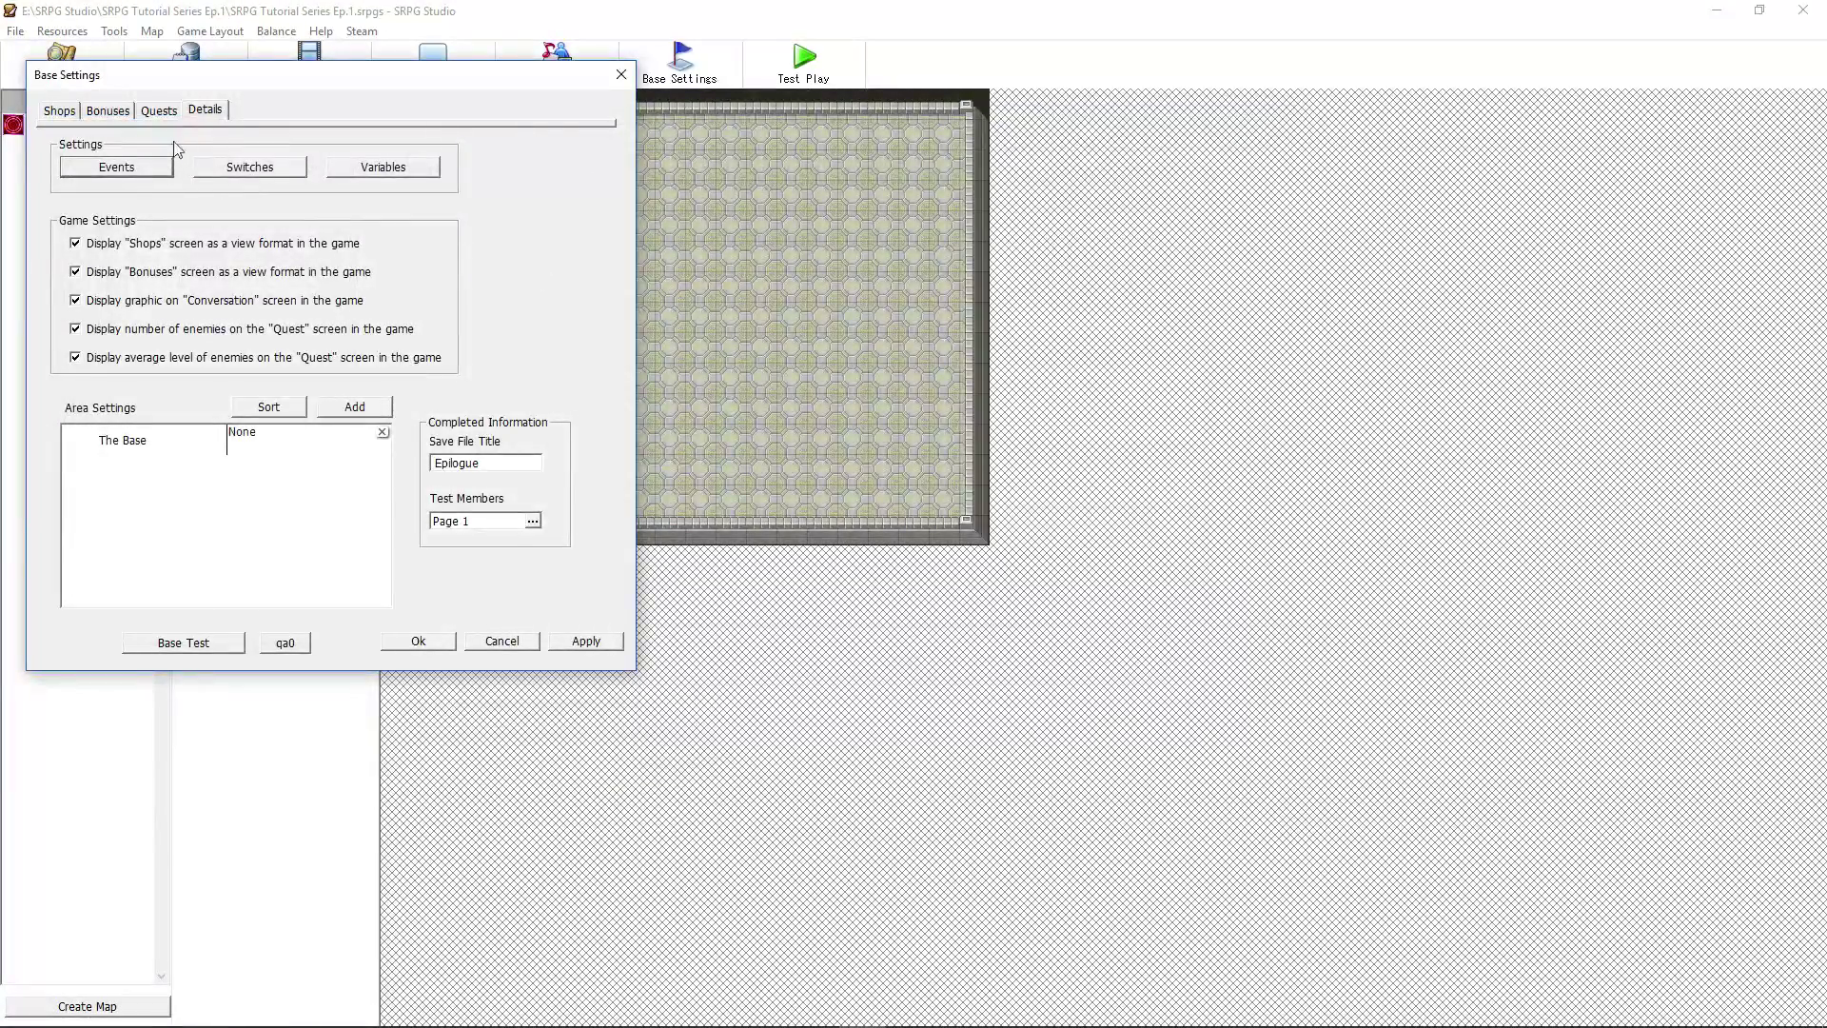
click(251, 168)
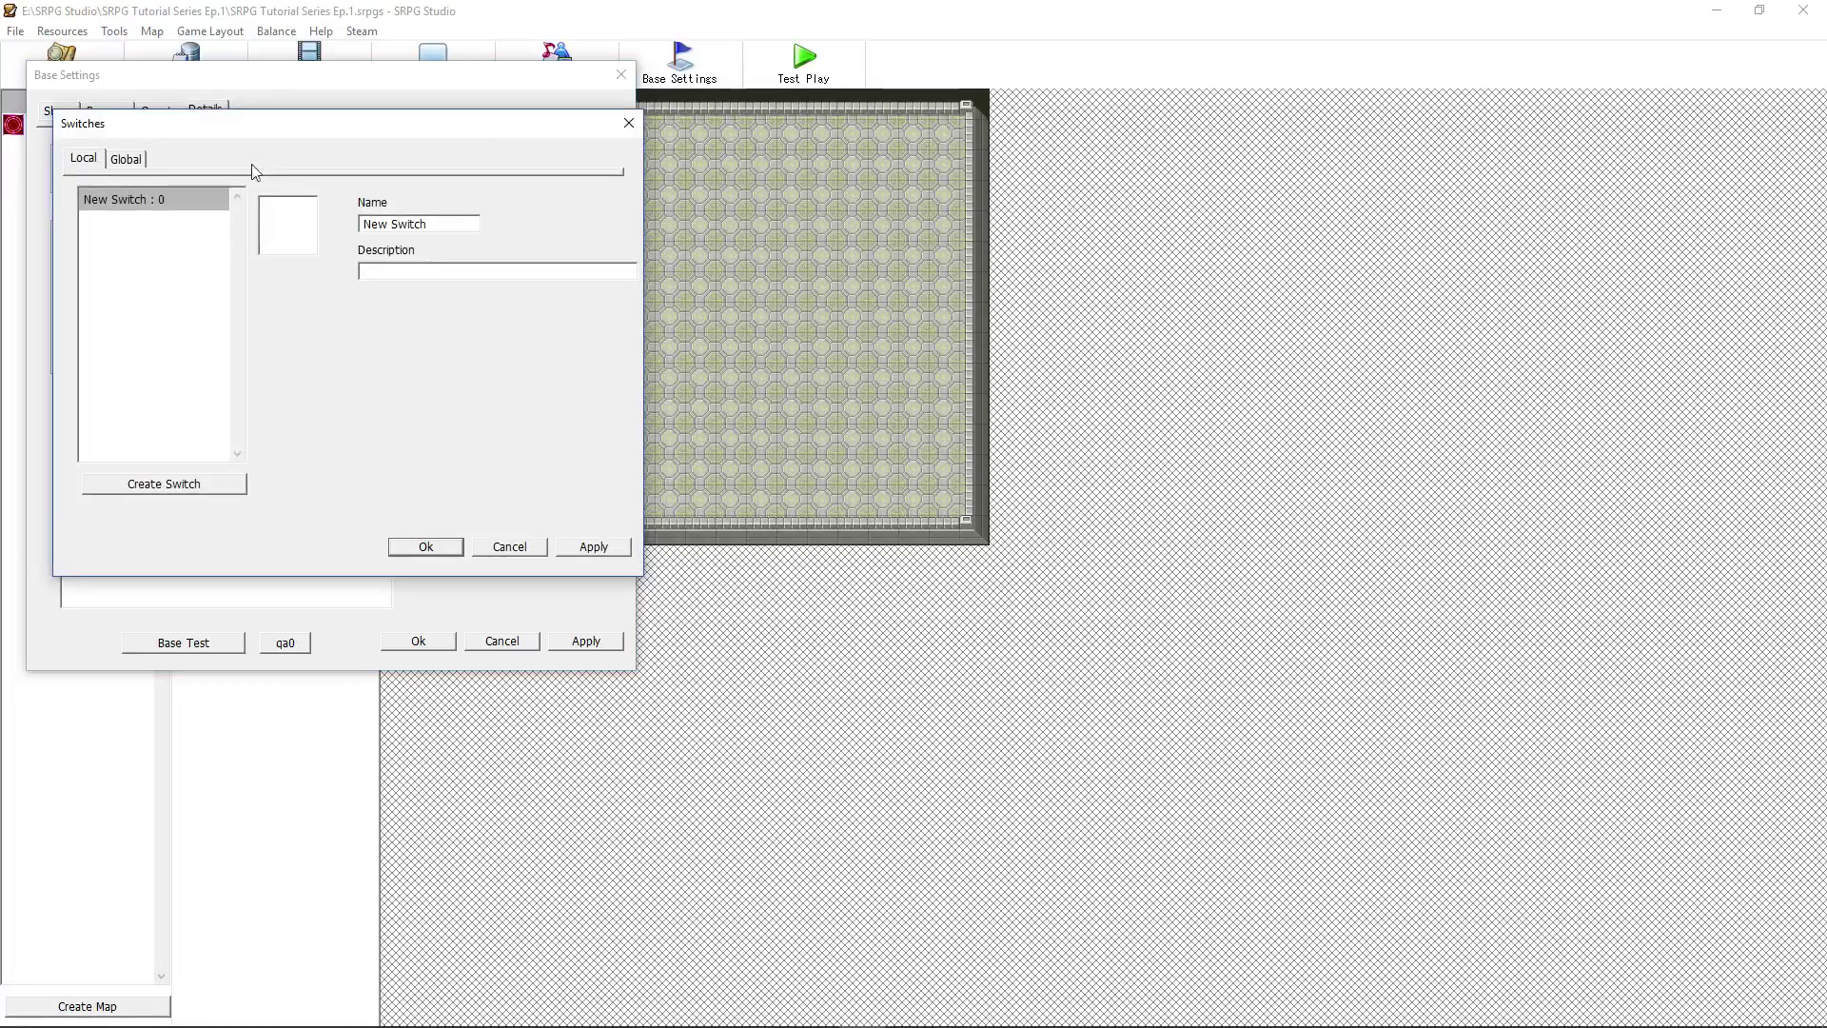
click(126, 160)
click(509, 546)
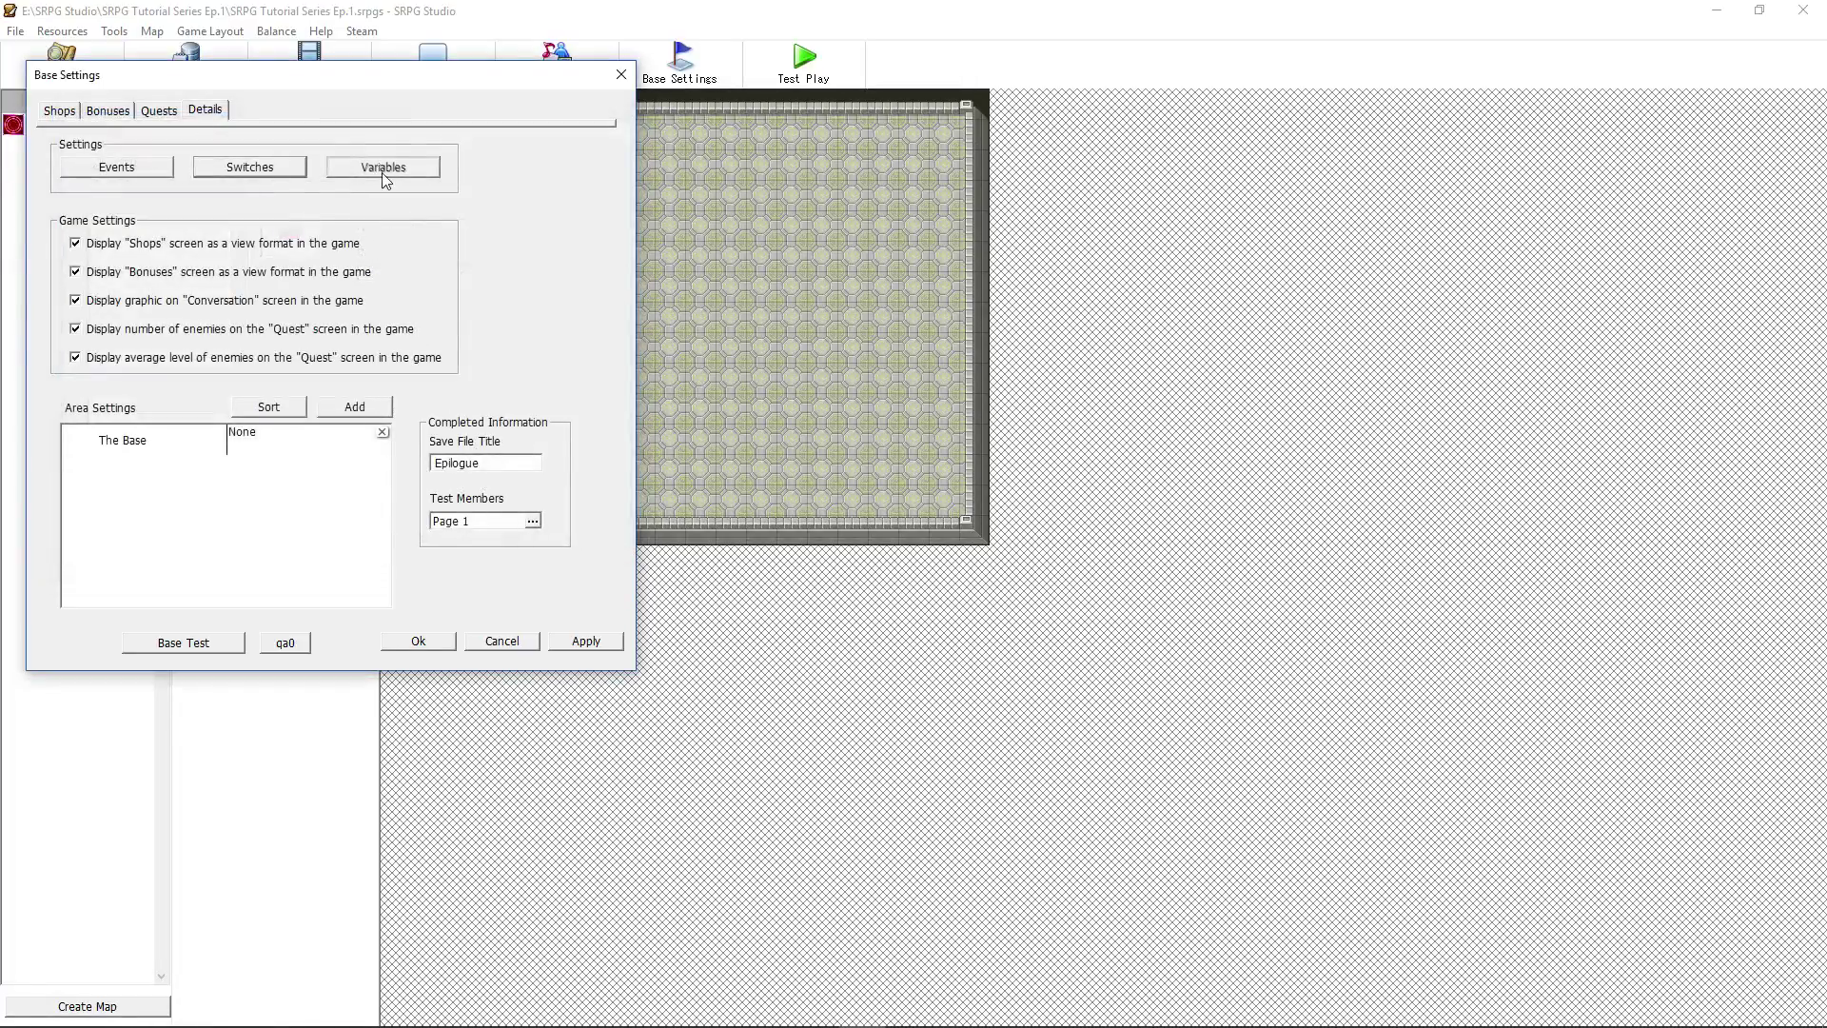
click(384, 168)
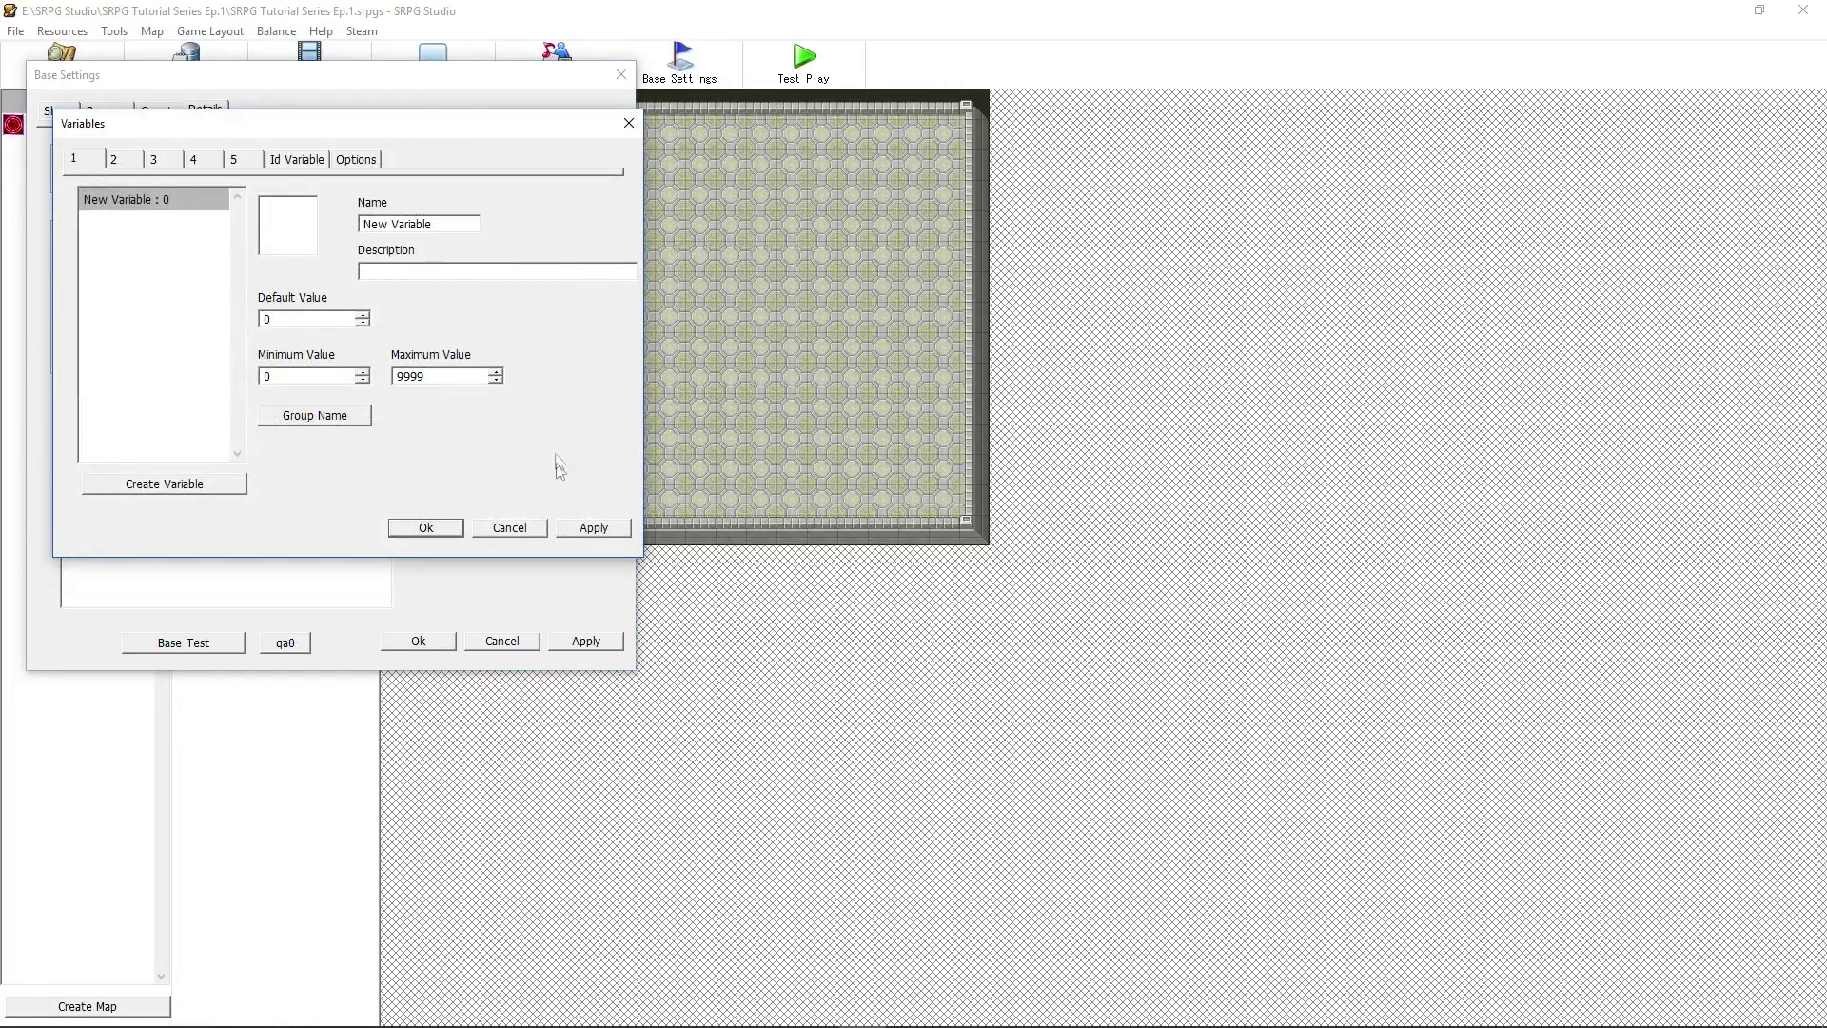
click(447, 530)
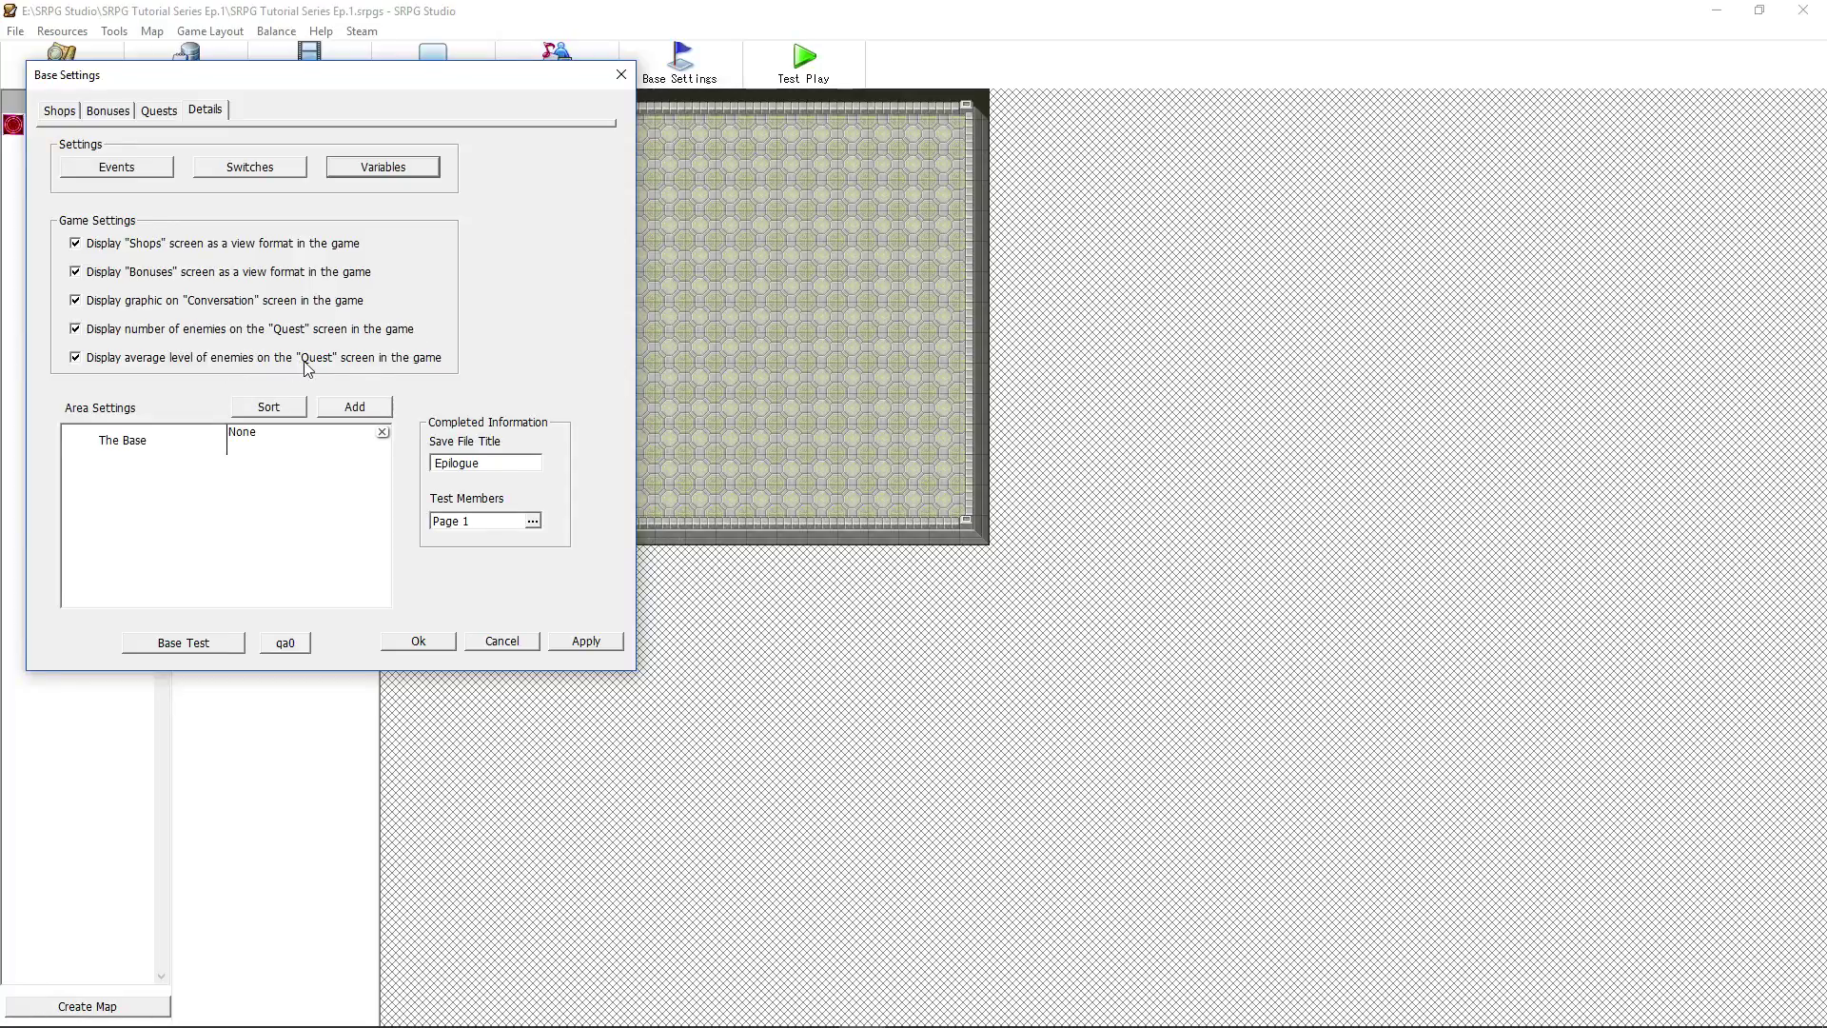
click(333, 406)
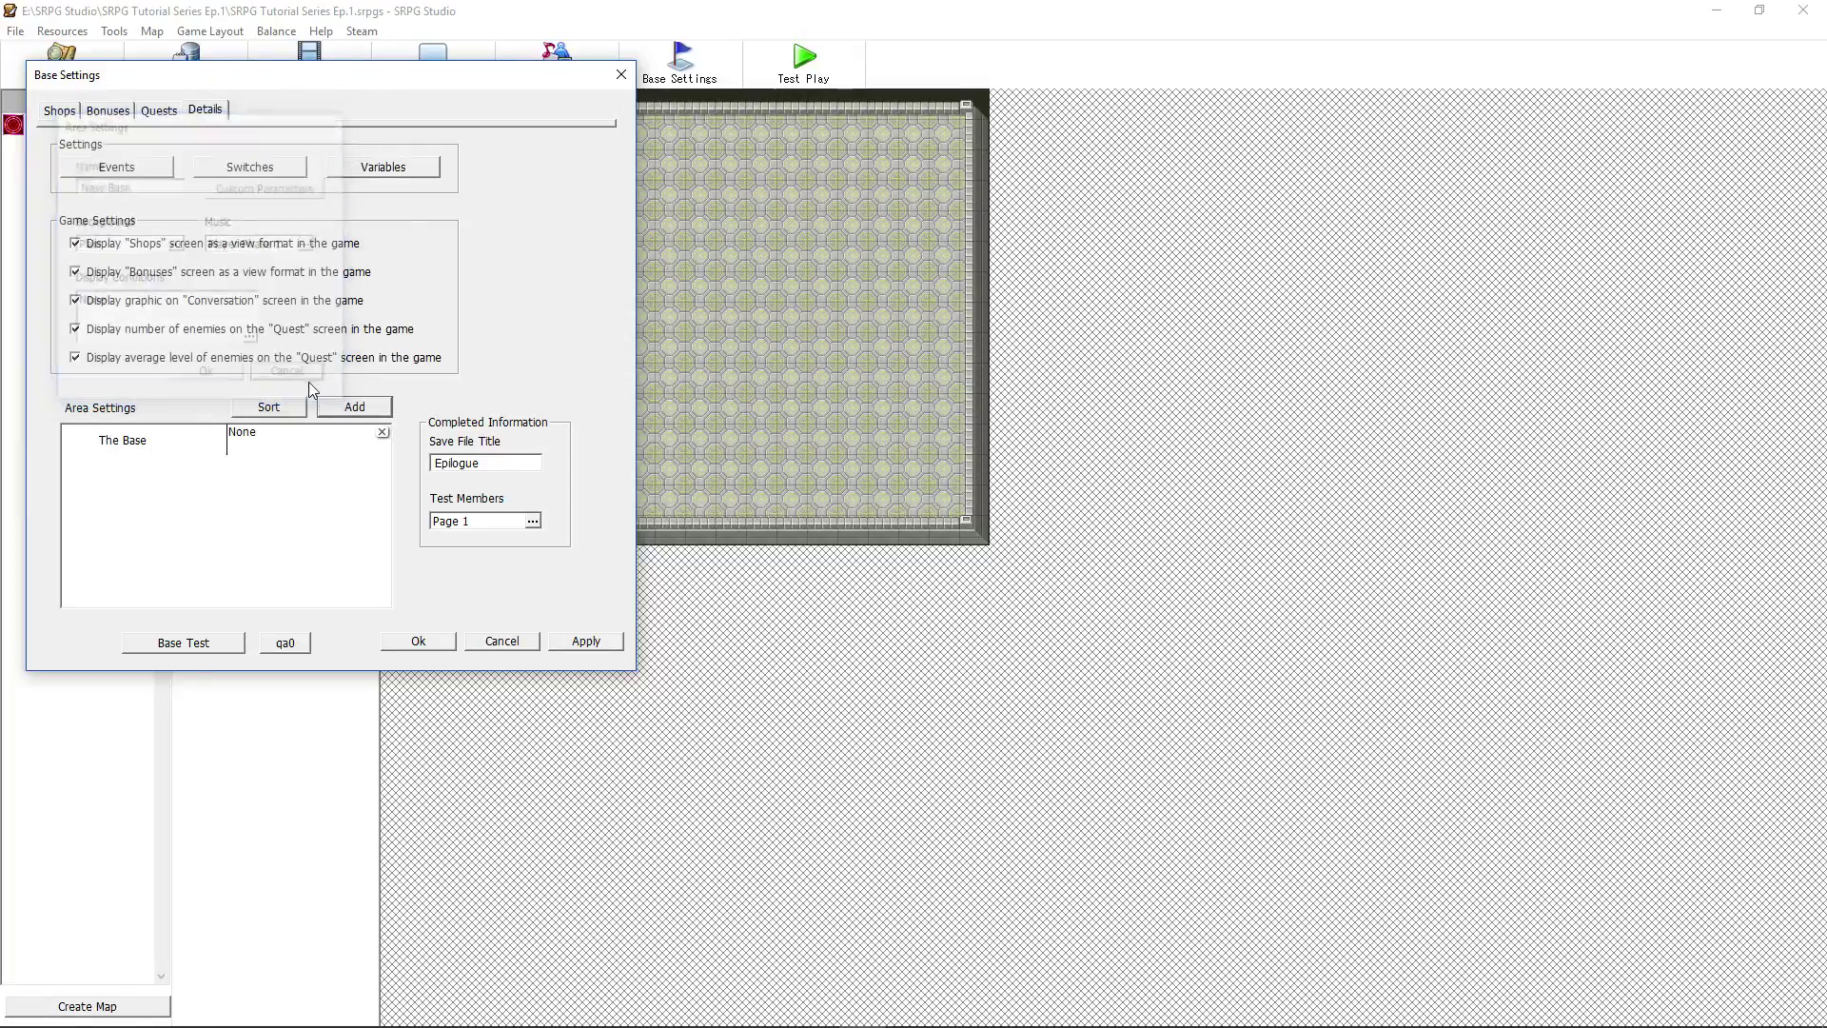
Rename The Base area to HomeBase, leaving its custom parameters unchanged
double_click(232, 444)
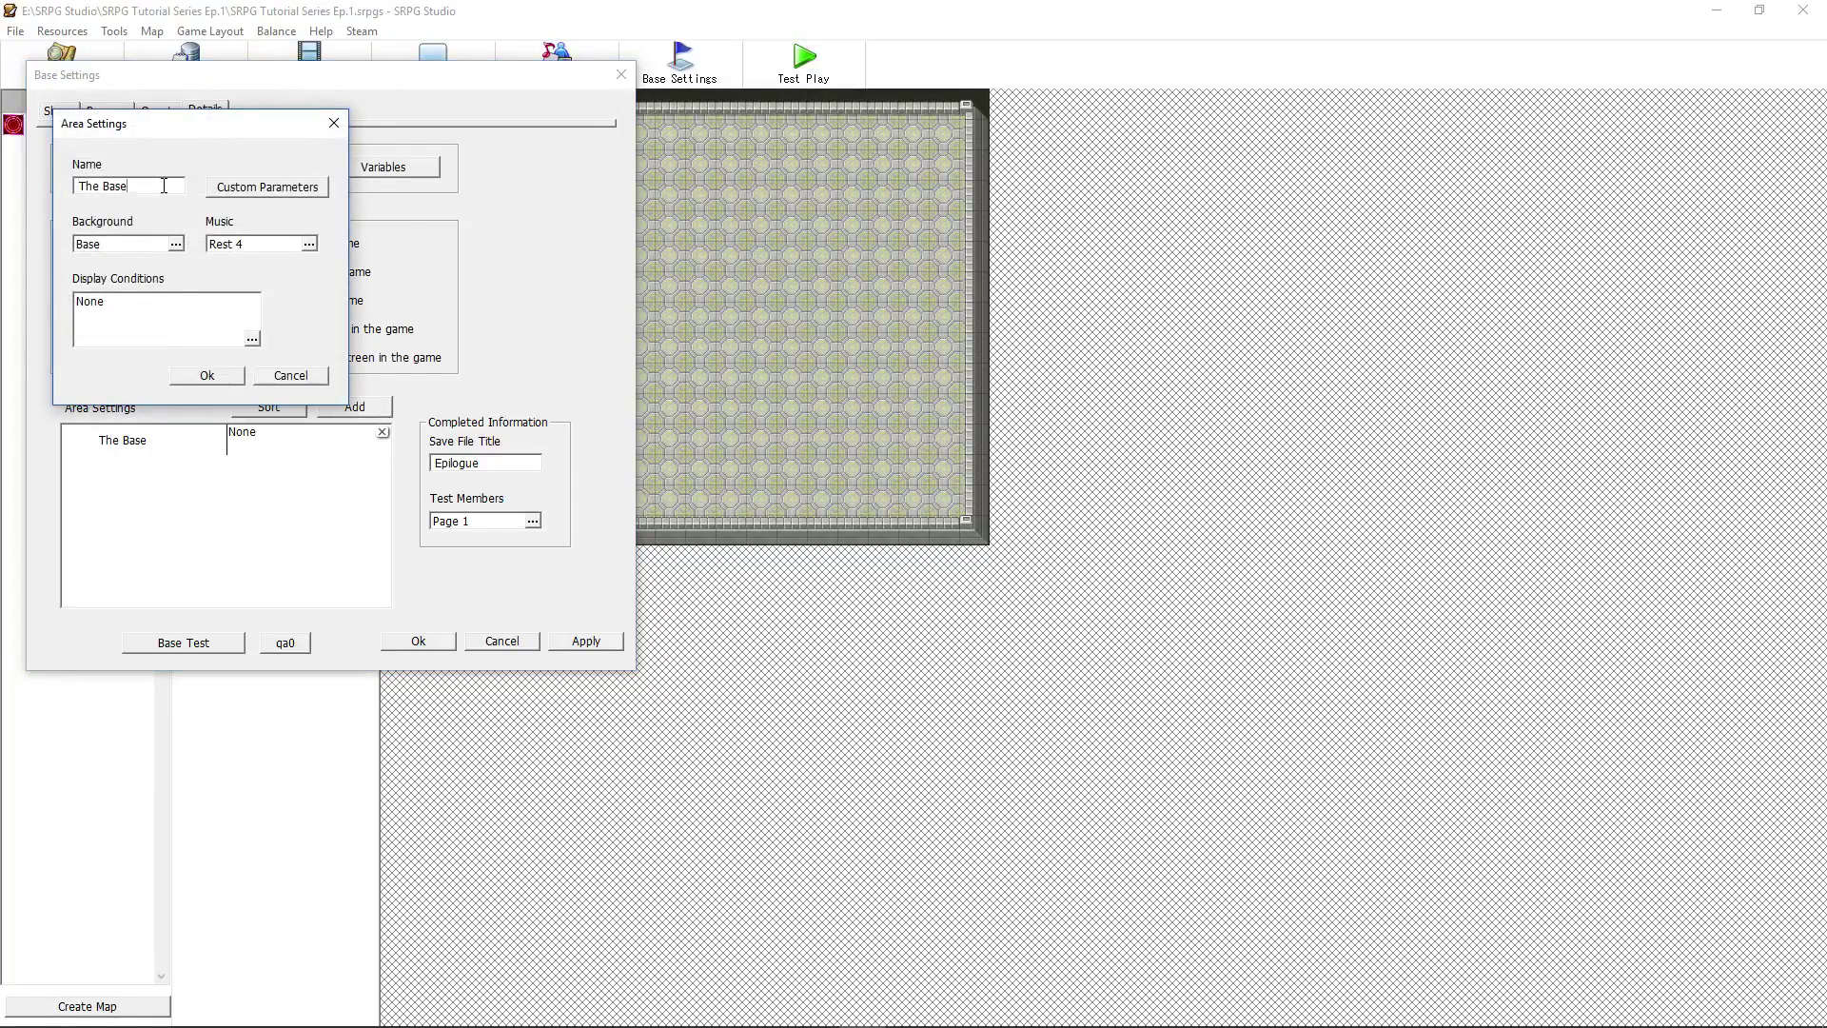
drag(157, 186, 52, 186)
text(Hom)
click(314, 189)
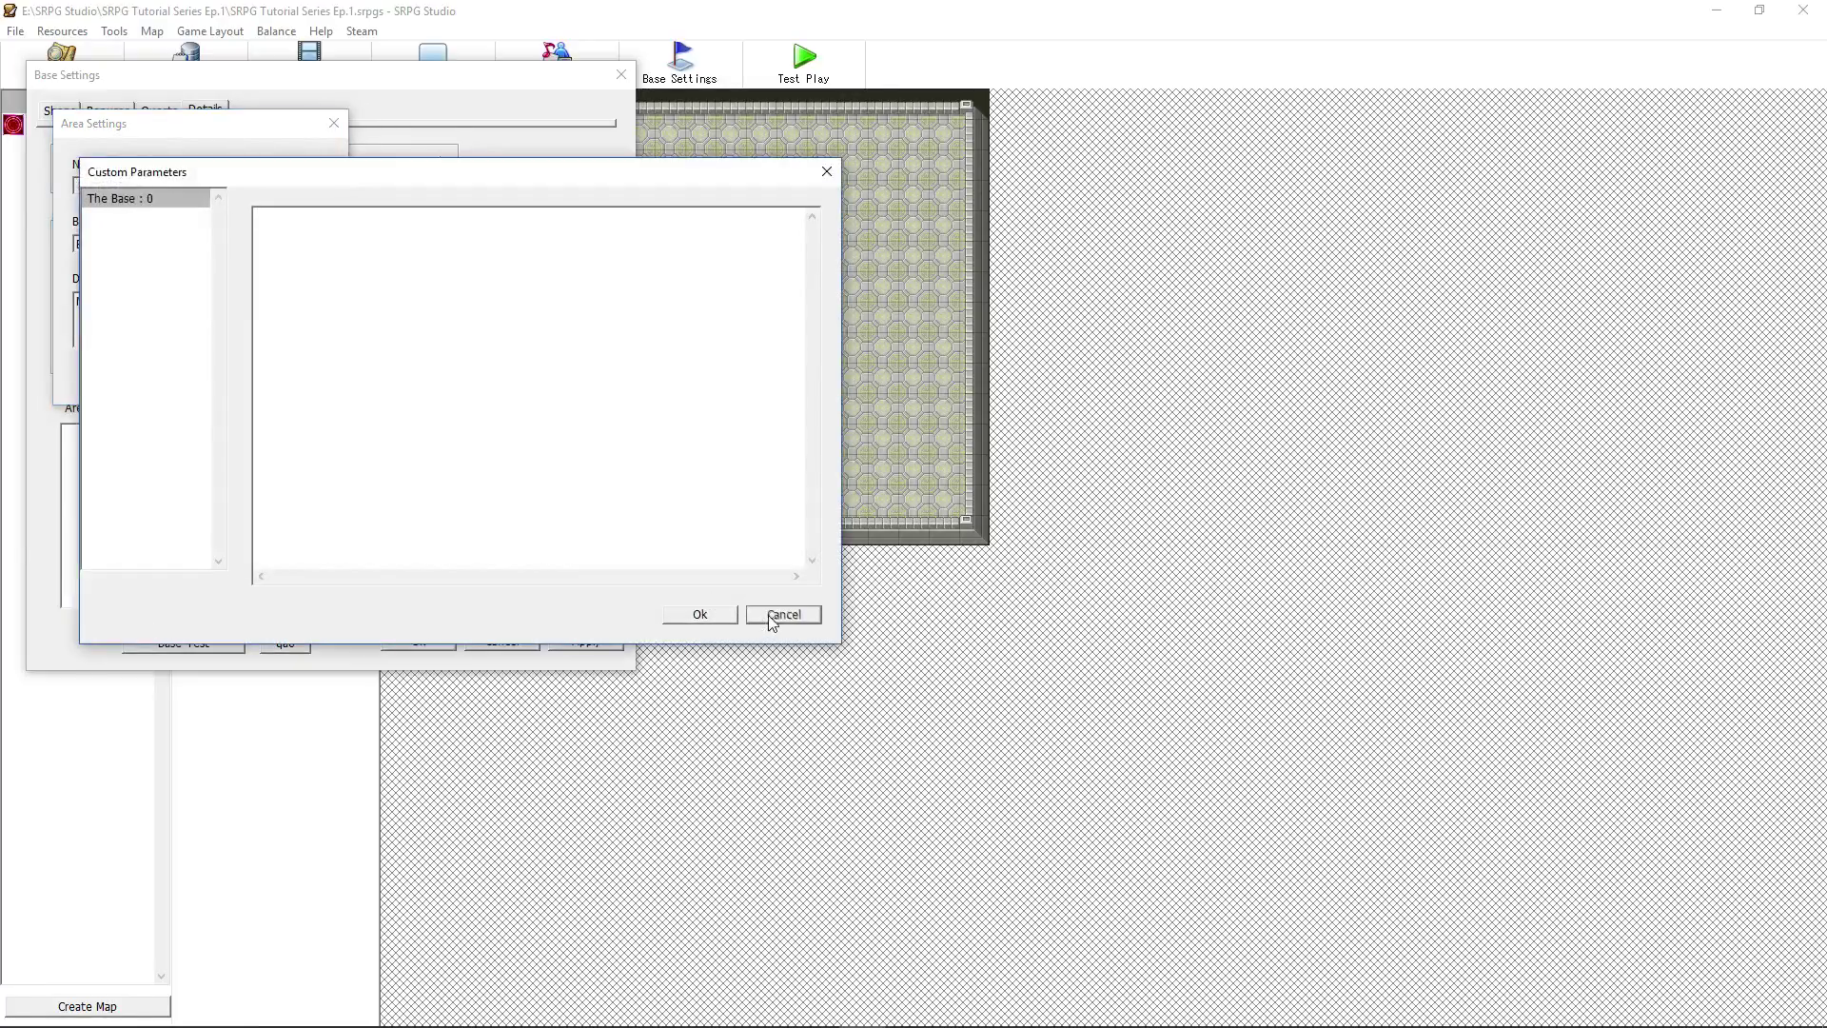
click(783, 614)
Give the HomeBase area the Base background and Rest 3 music, and save it
click(179, 253)
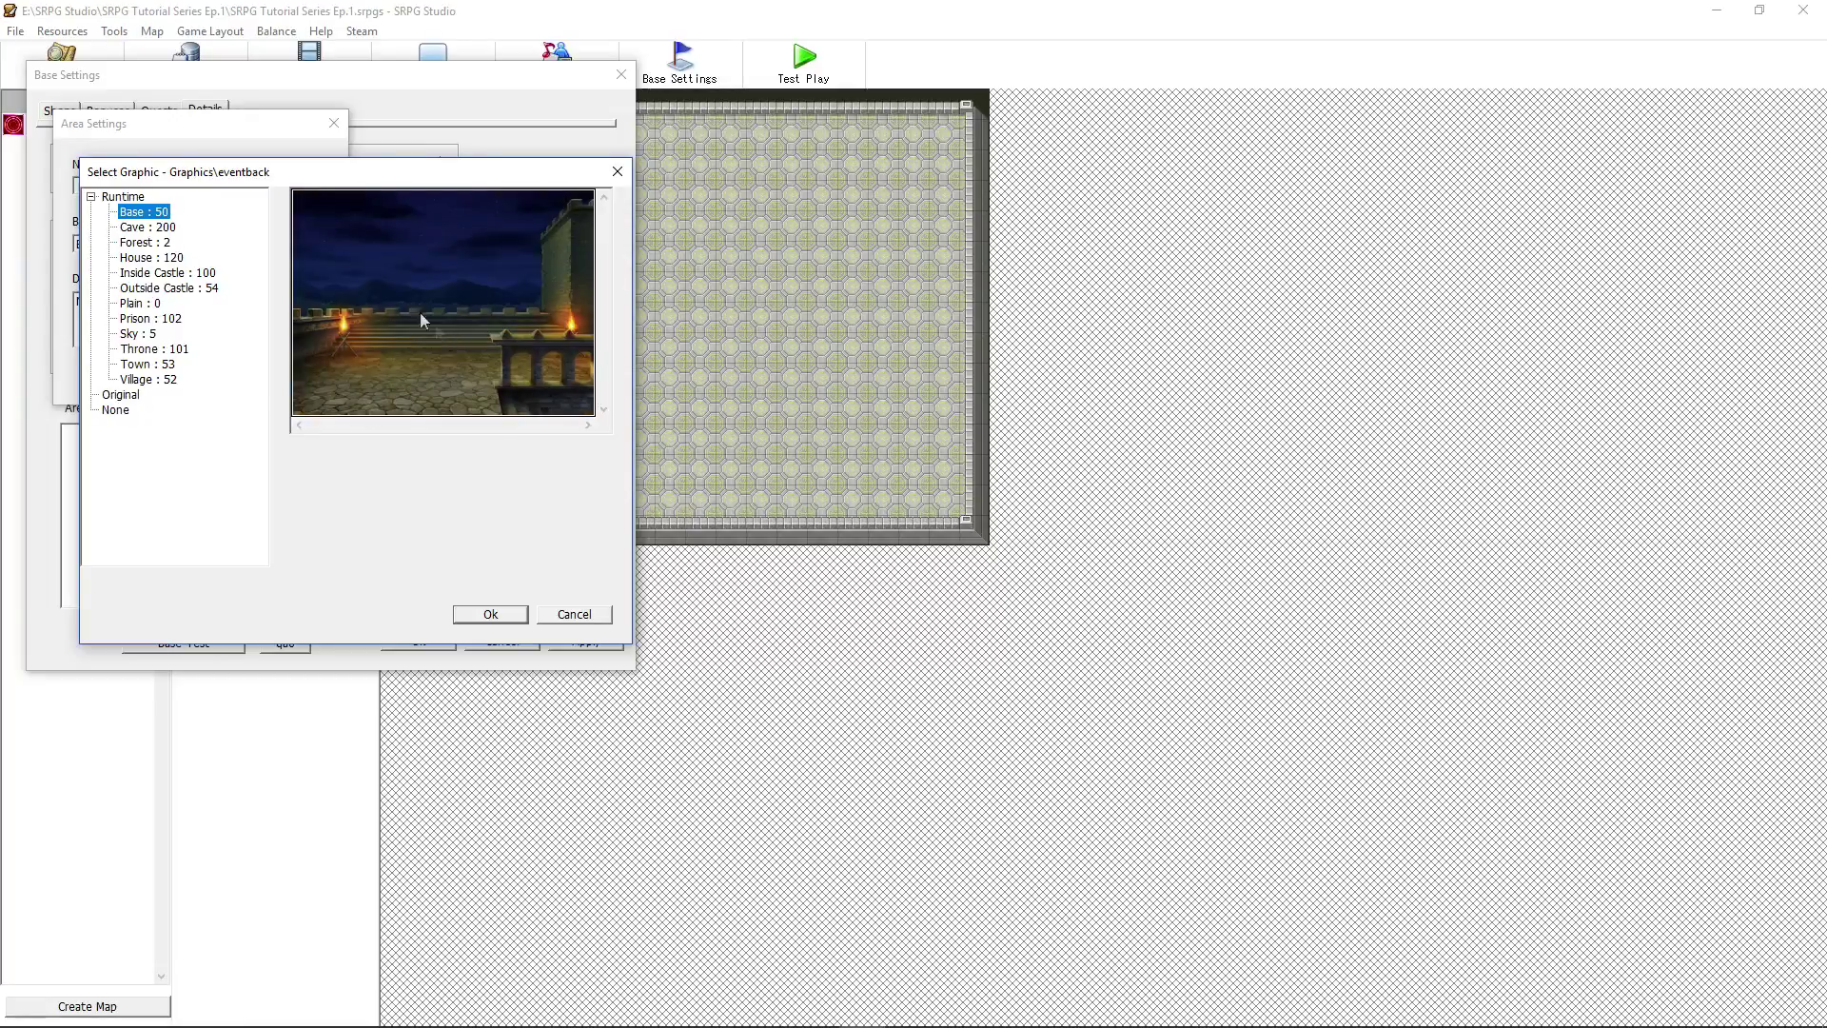
key(Return)
click(295, 245)
click(172, 411)
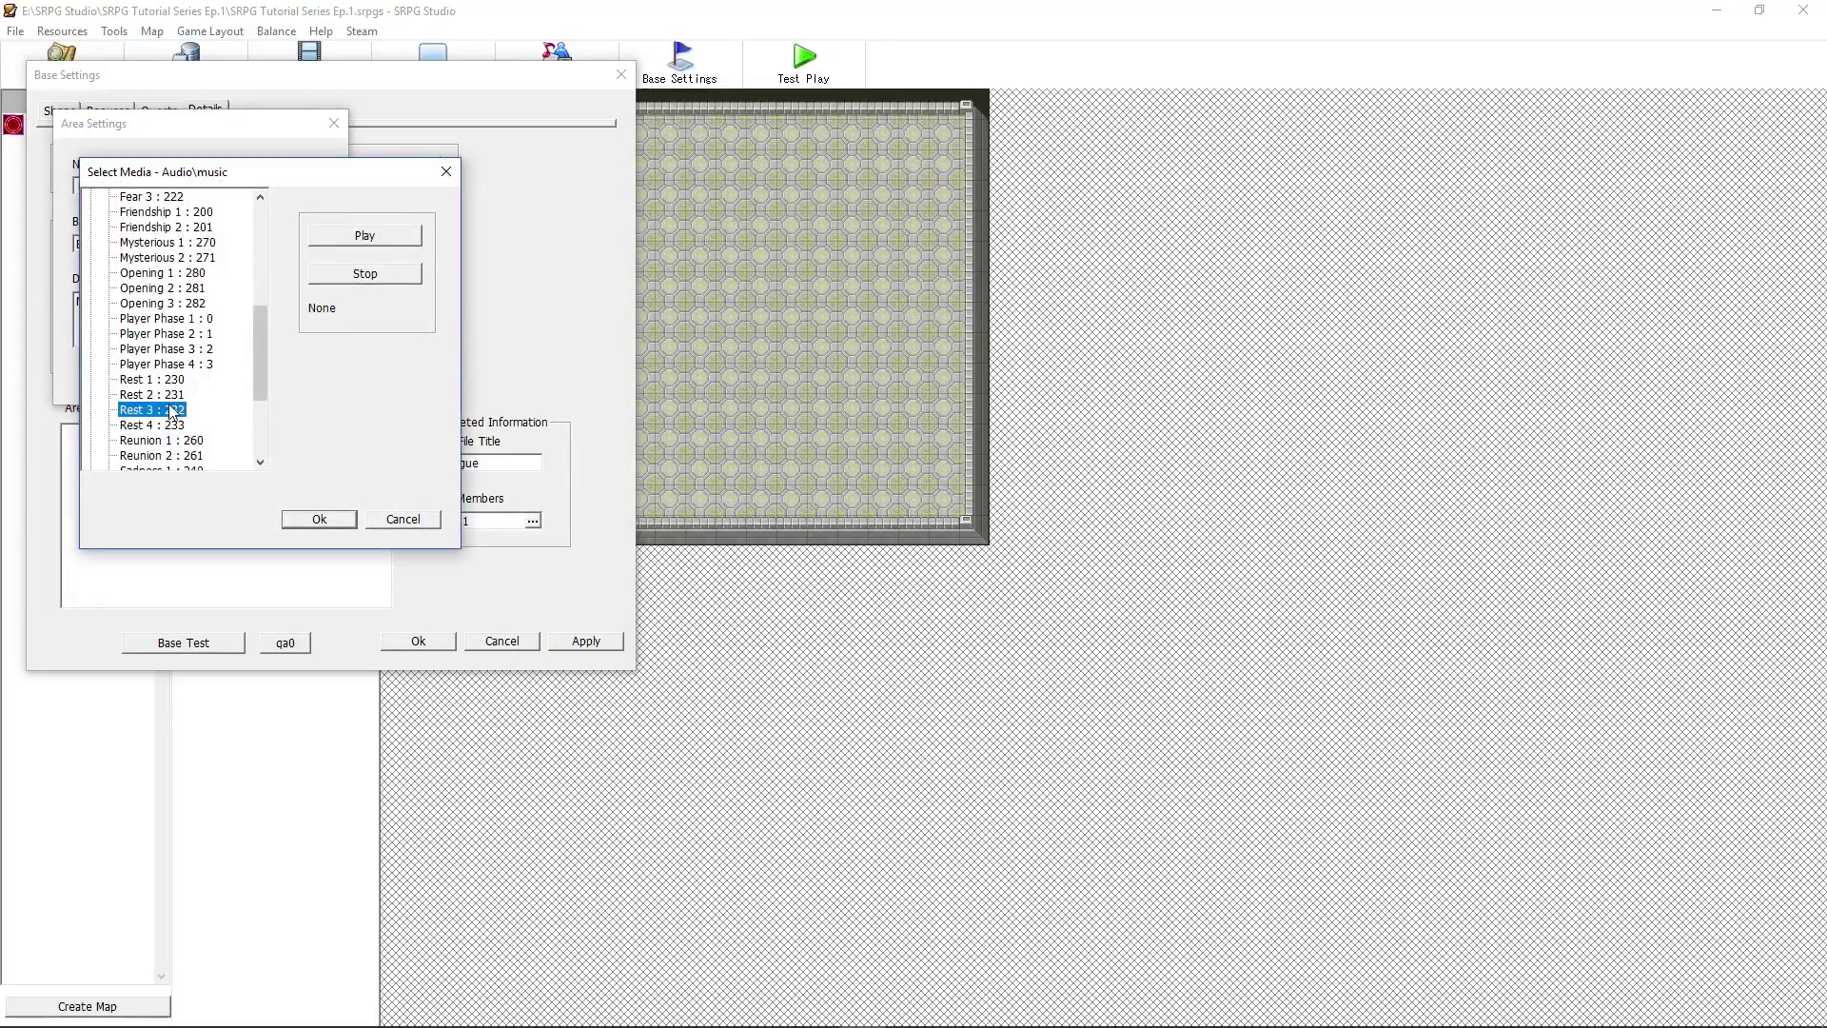
click(319, 519)
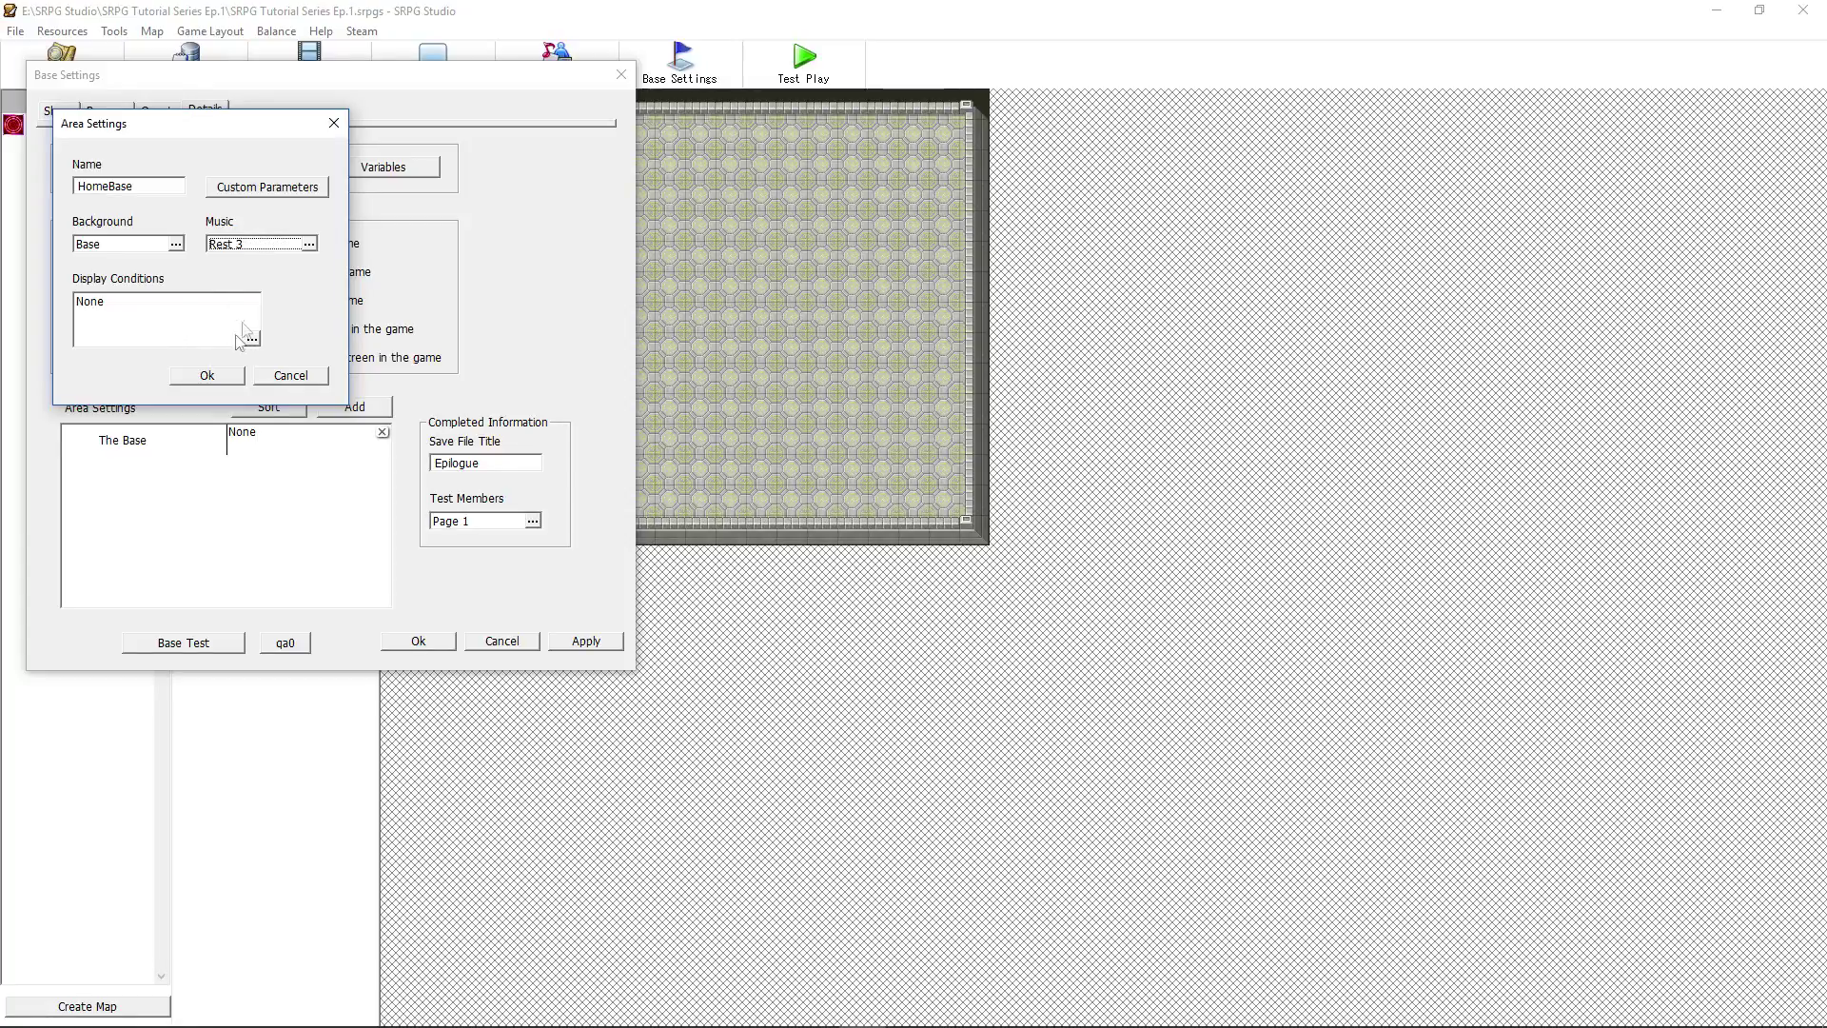
click(211, 377)
click(57, 110)
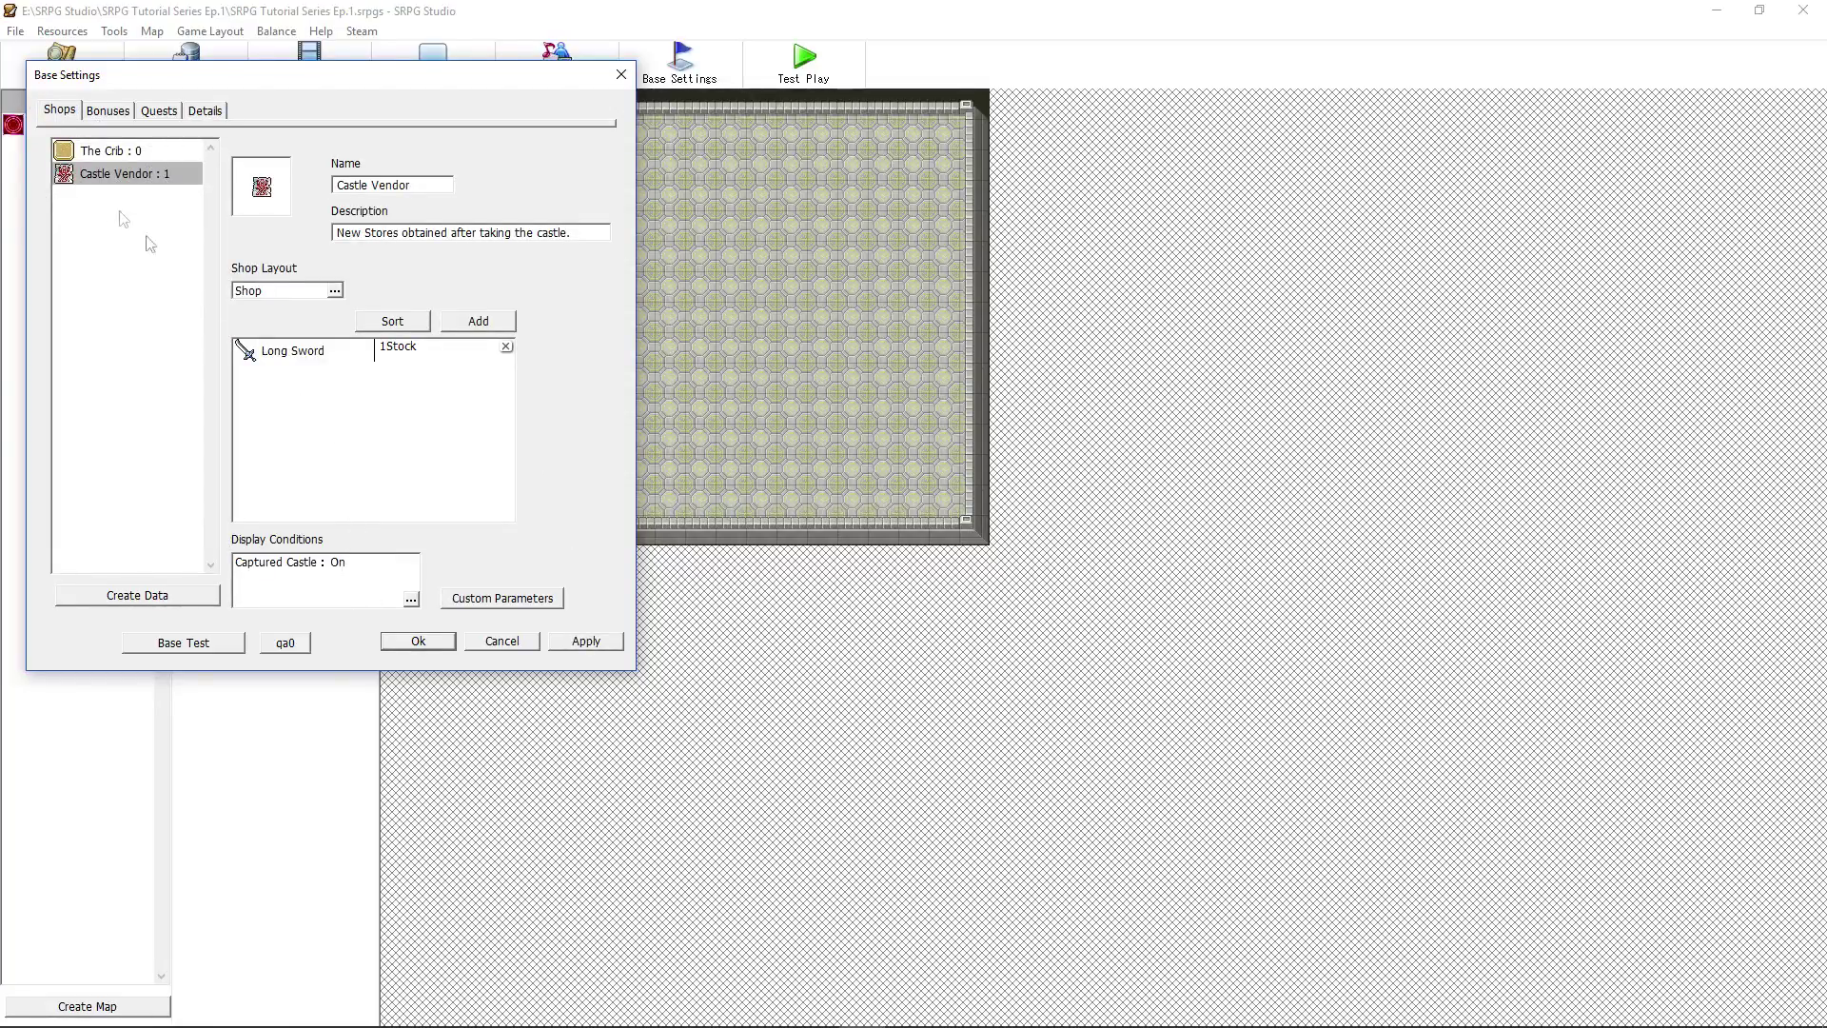
Review Bonus Trade, shops, and the Hungry Blades and Blood Staff quests, then close Base Settings with Ok
click(108, 111)
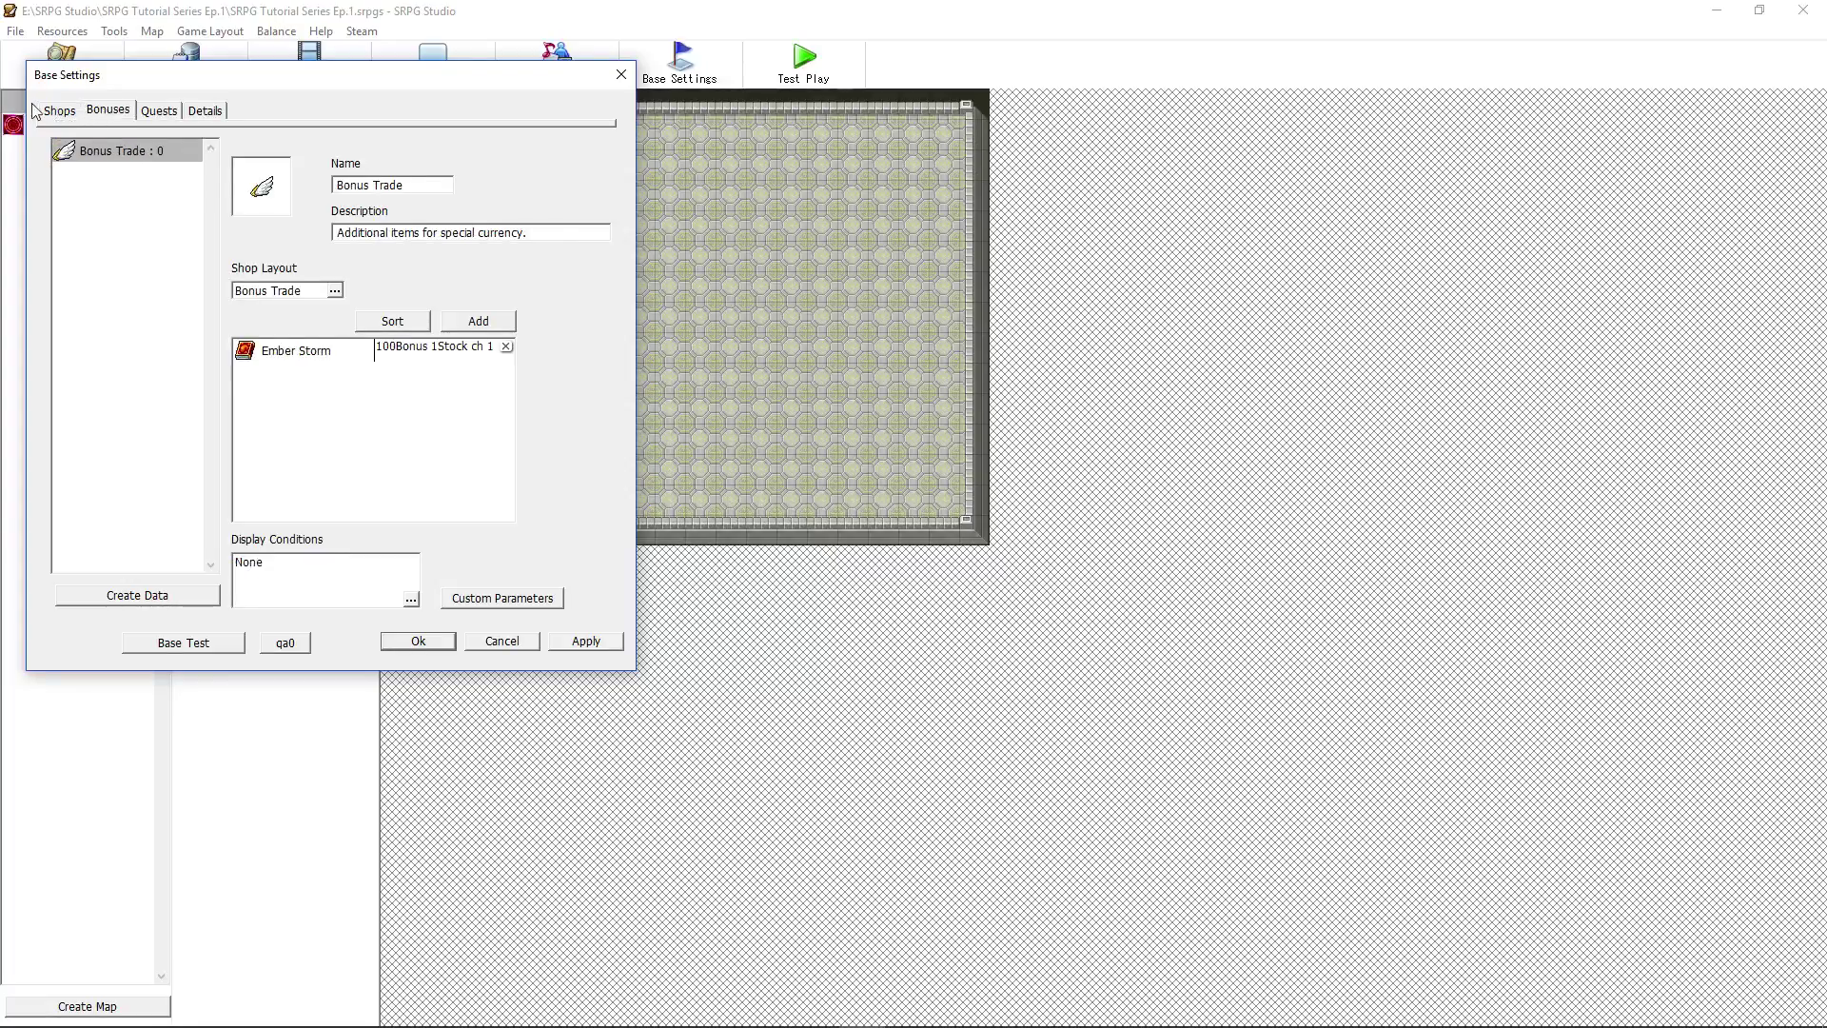
click(59, 110)
click(164, 111)
click(155, 152)
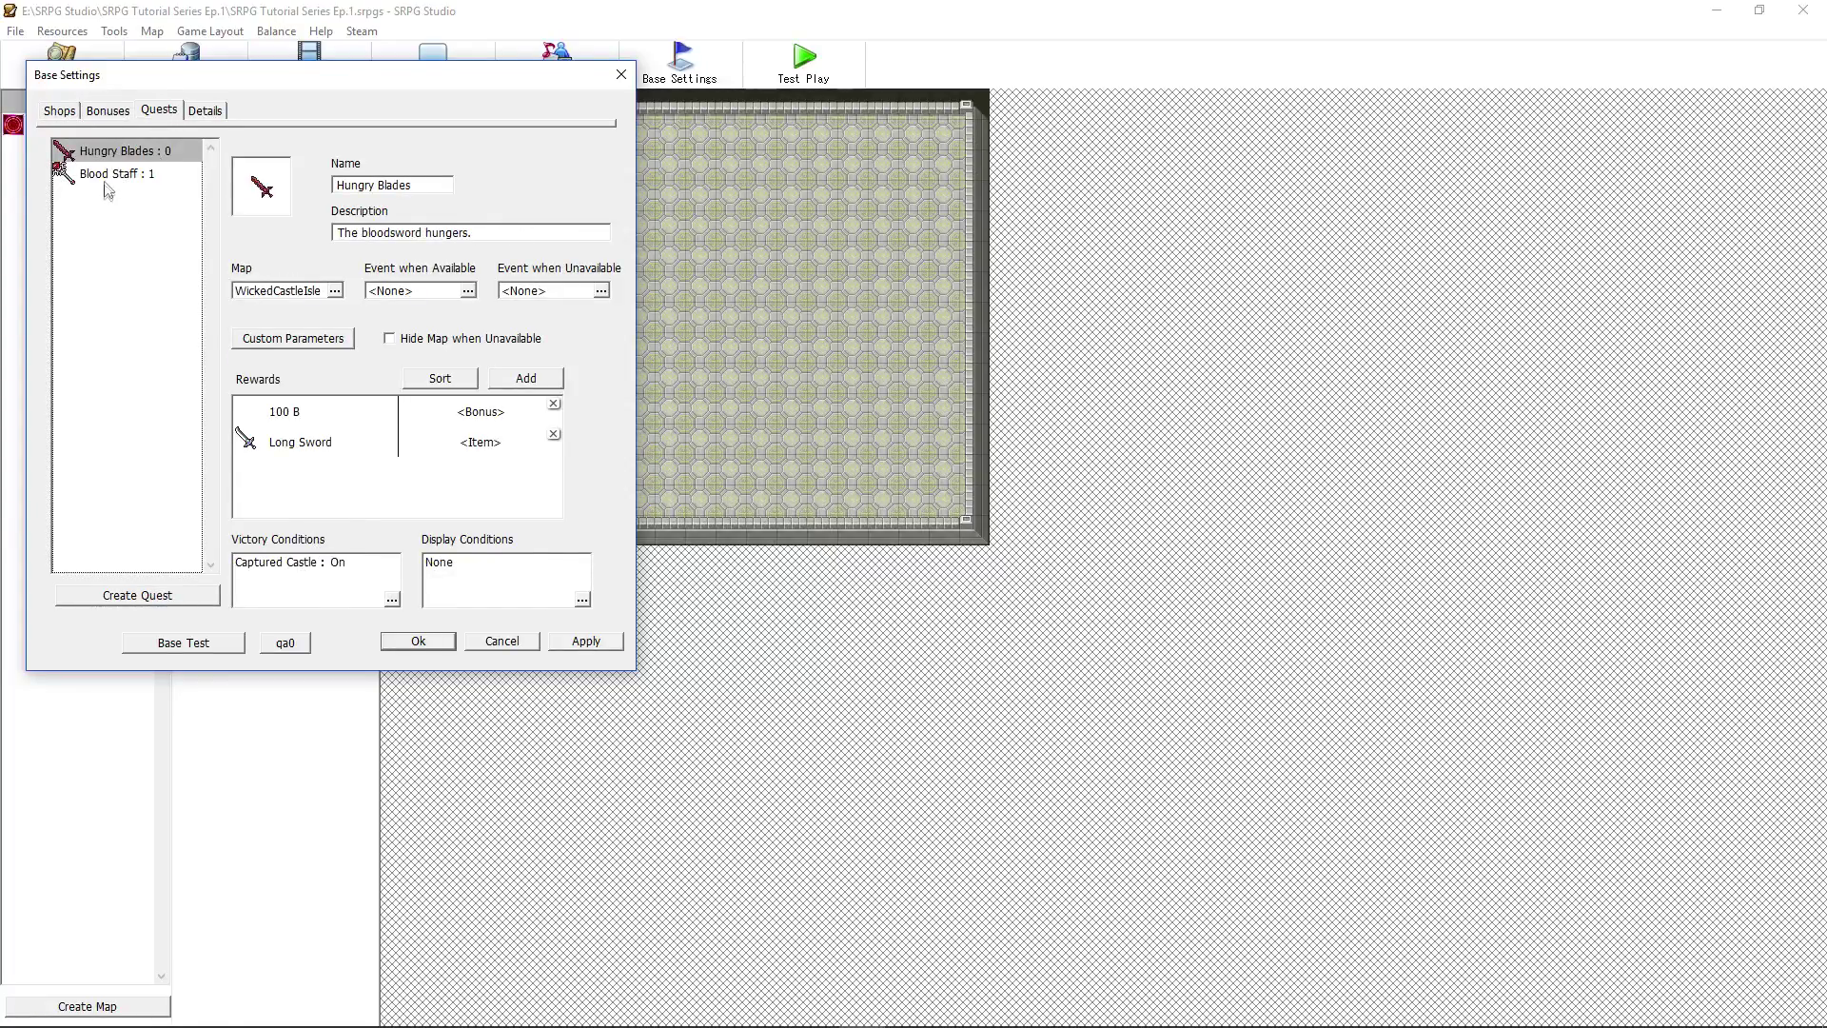
click(113, 175)
click(418, 642)
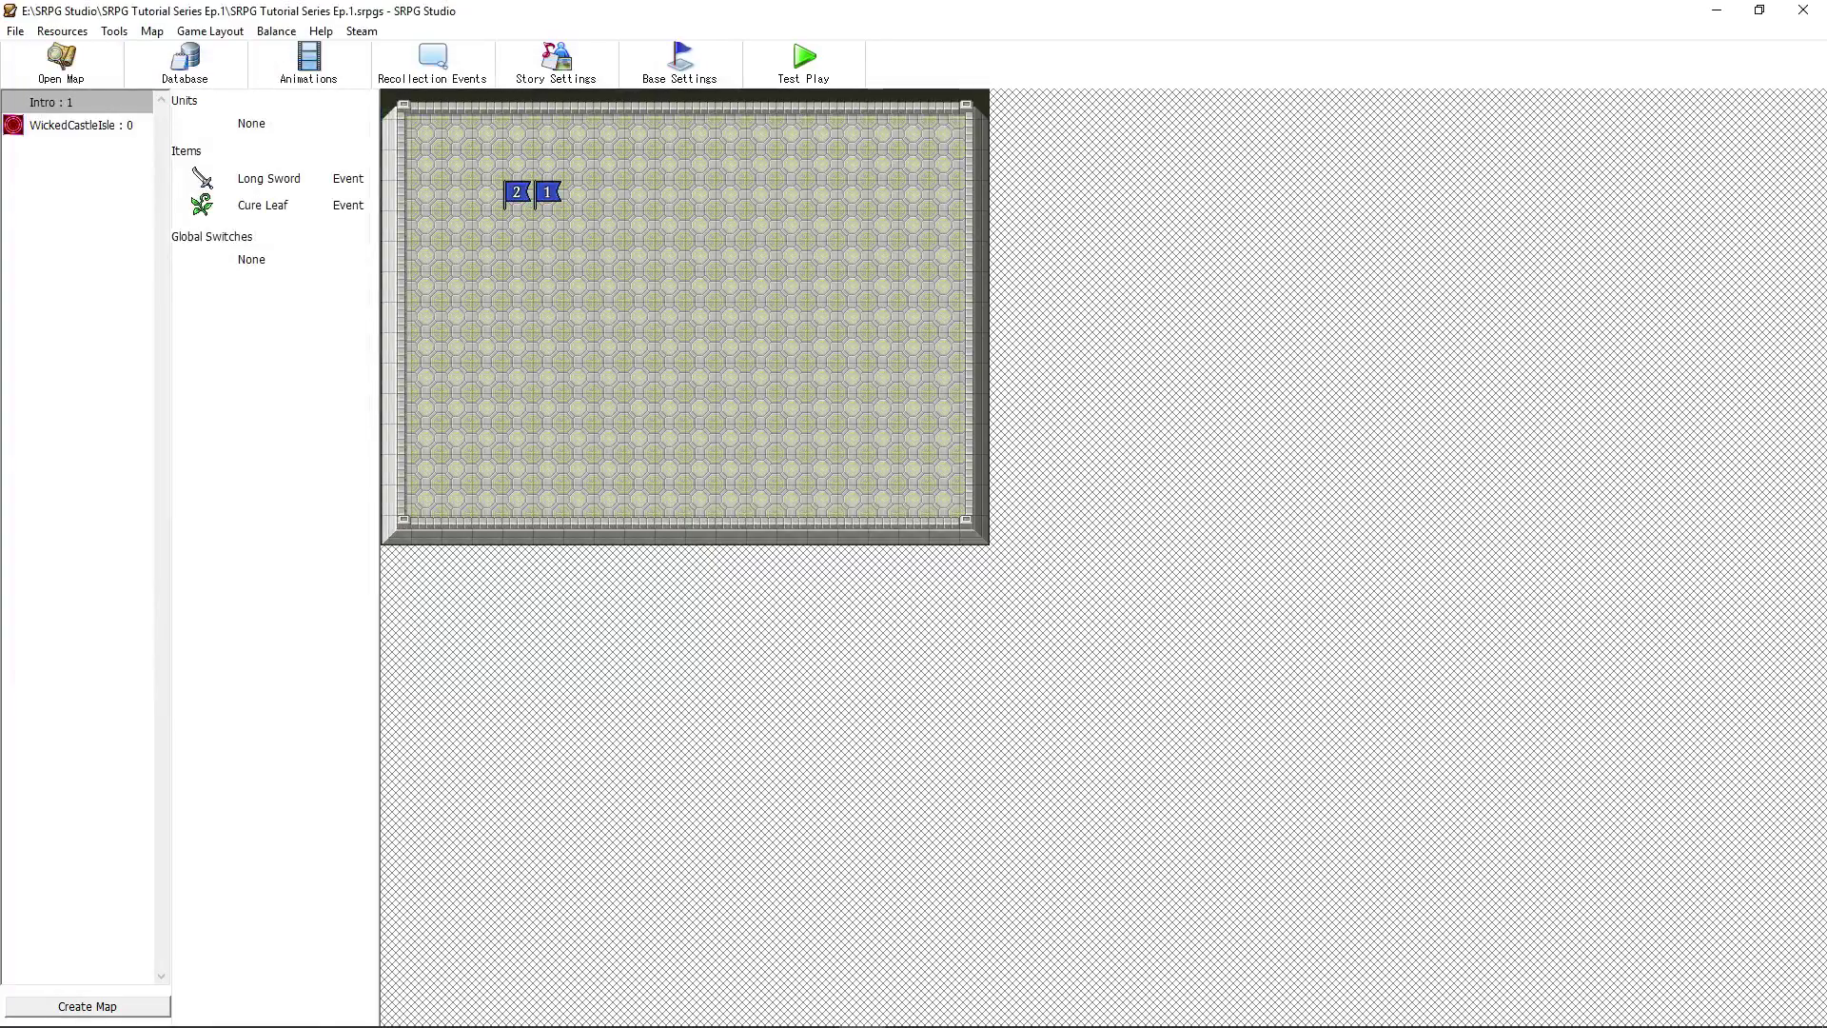
Start a new game in test play and go through the intro, choosing the makeshift shelter
click(799, 72)
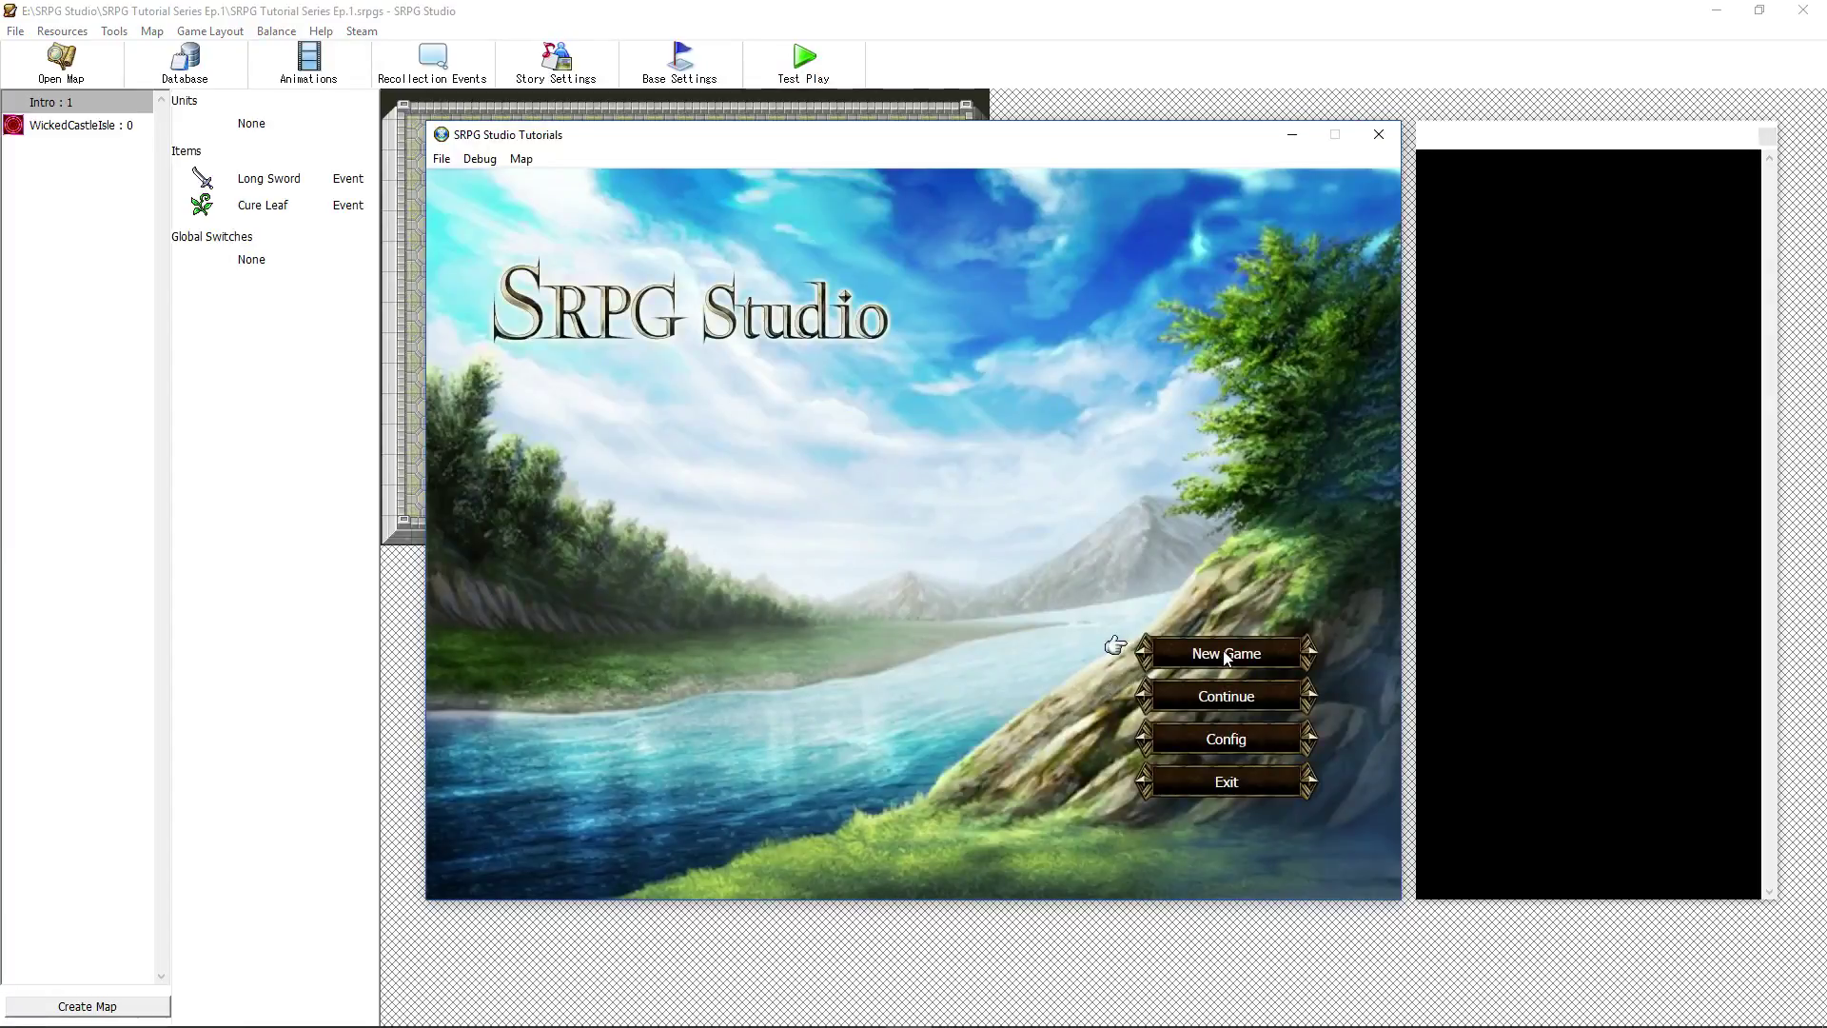
click(1225, 653)
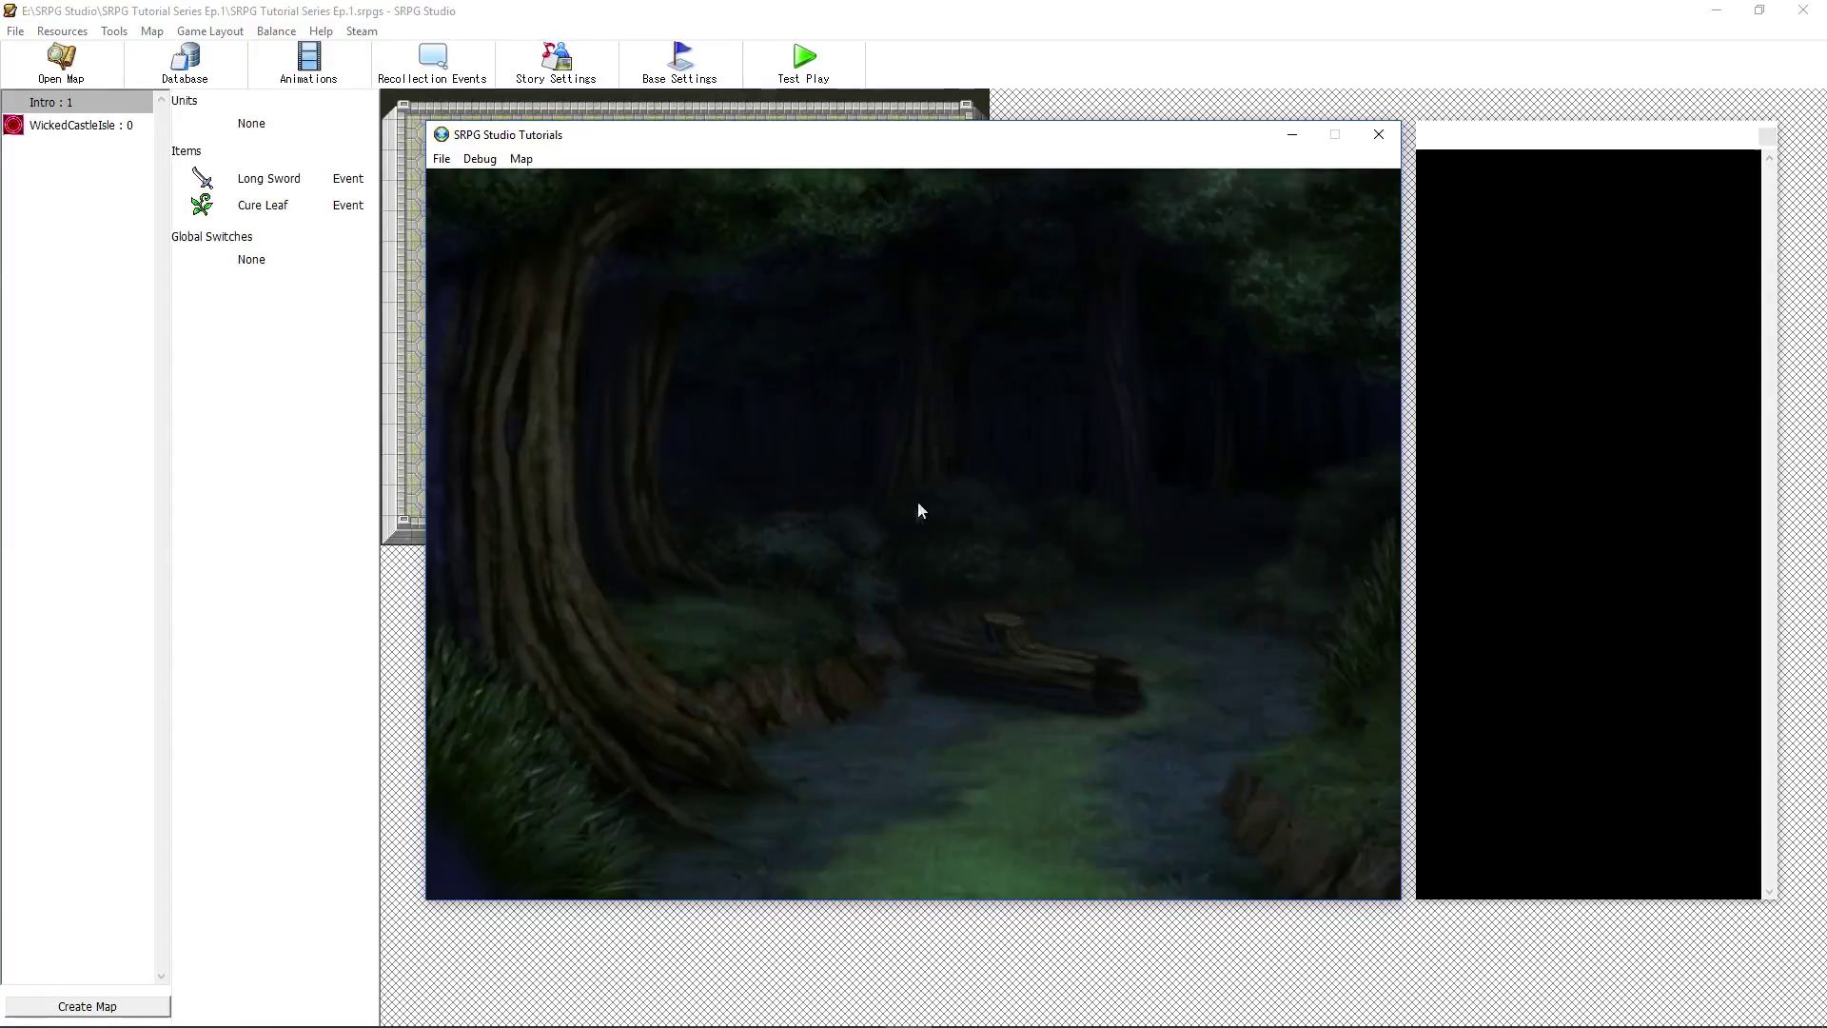
click(947, 527)
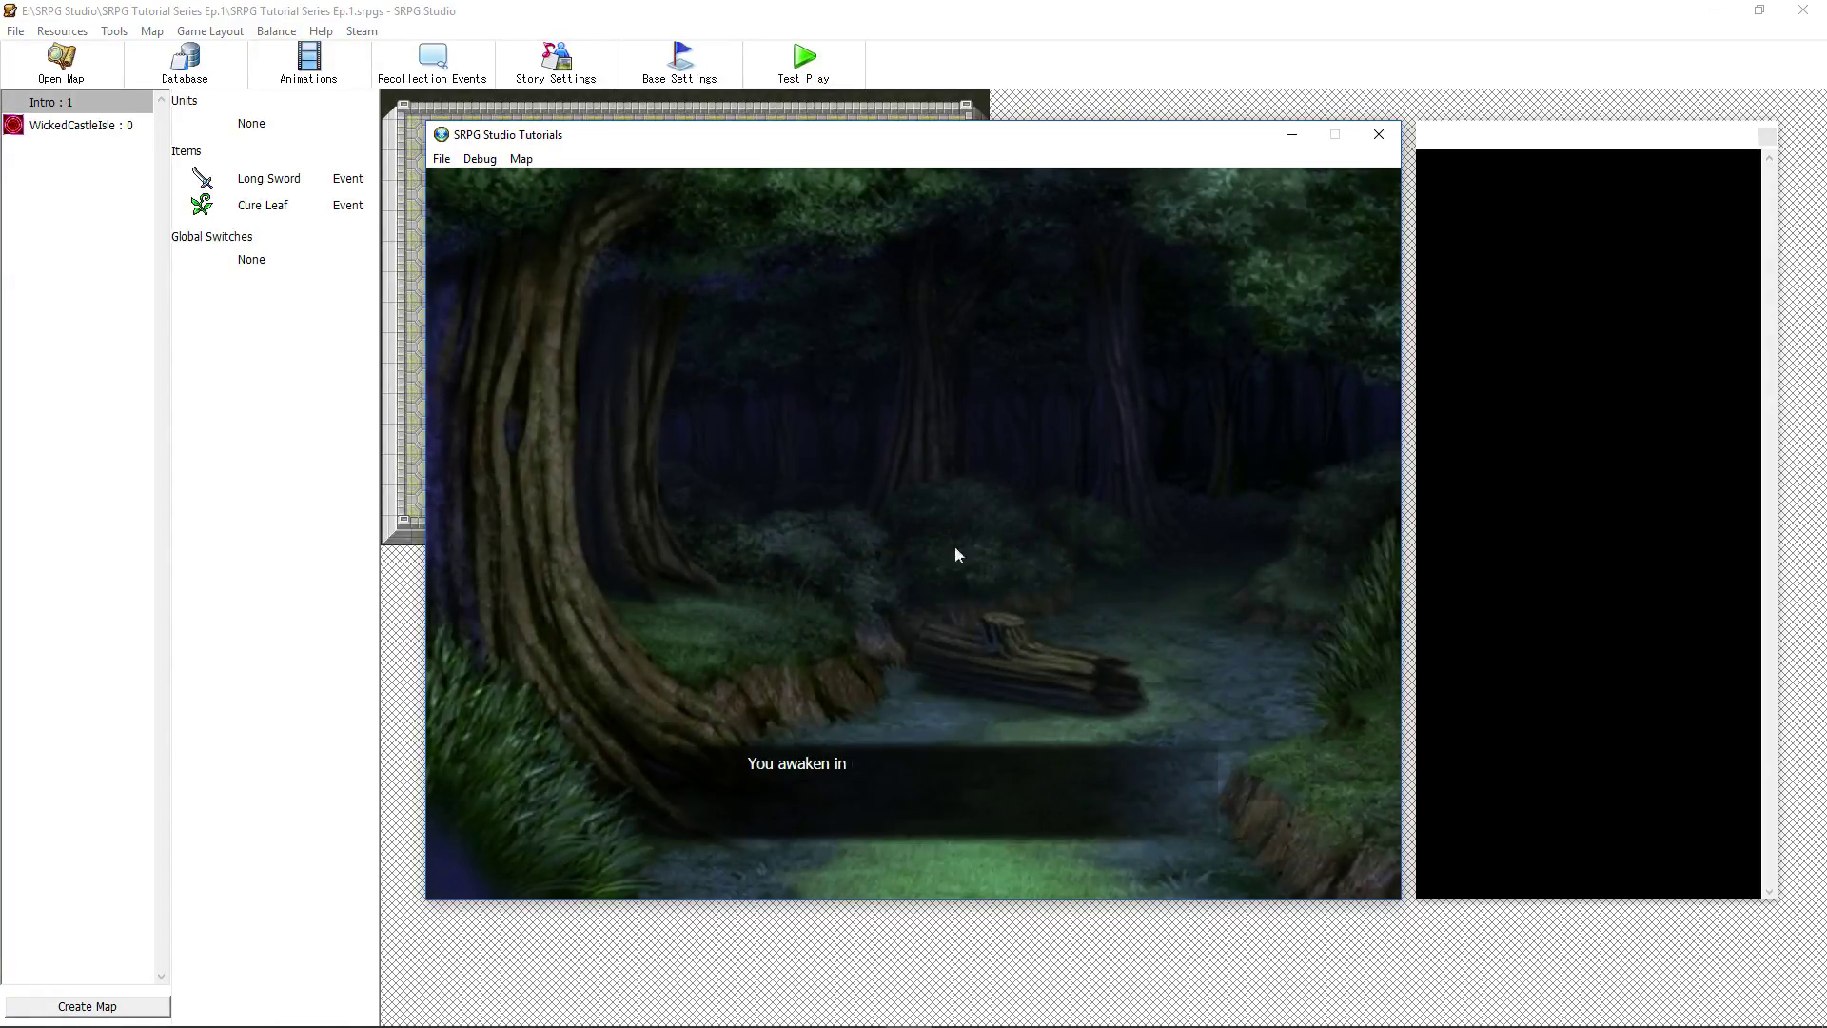
click(1002, 695)
click(1002, 688)
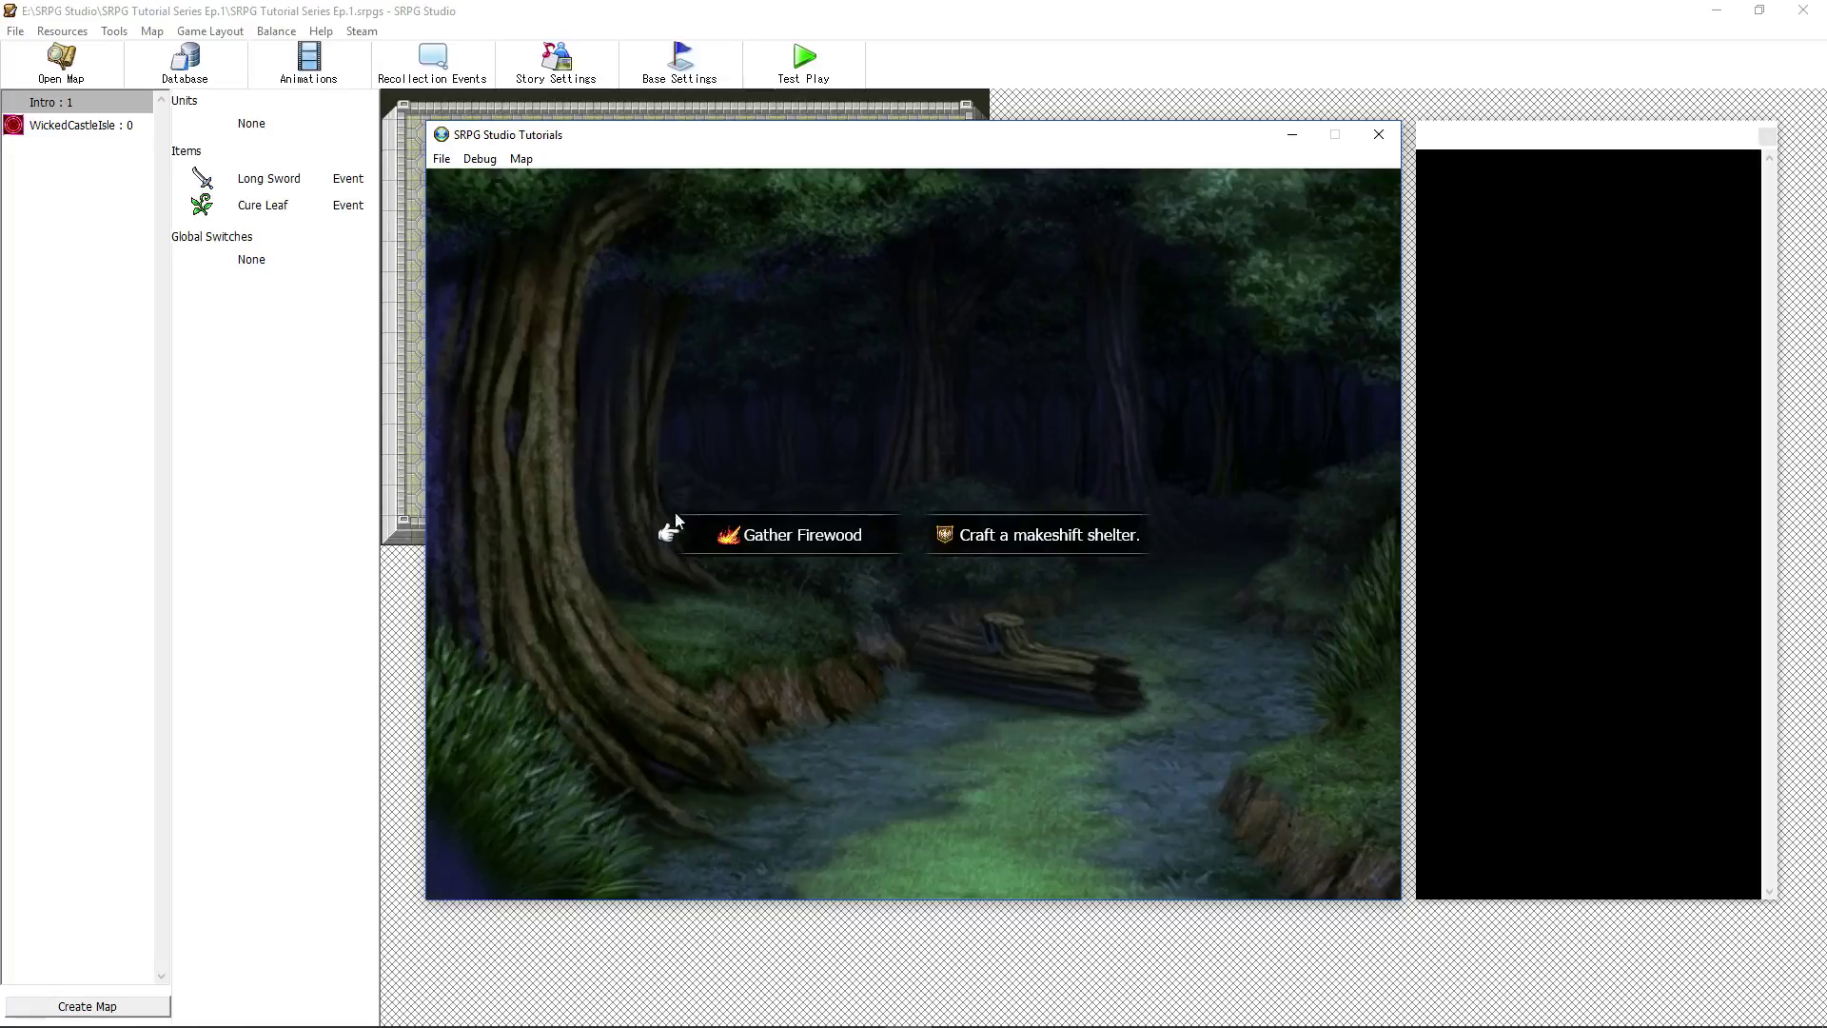
click(794, 535)
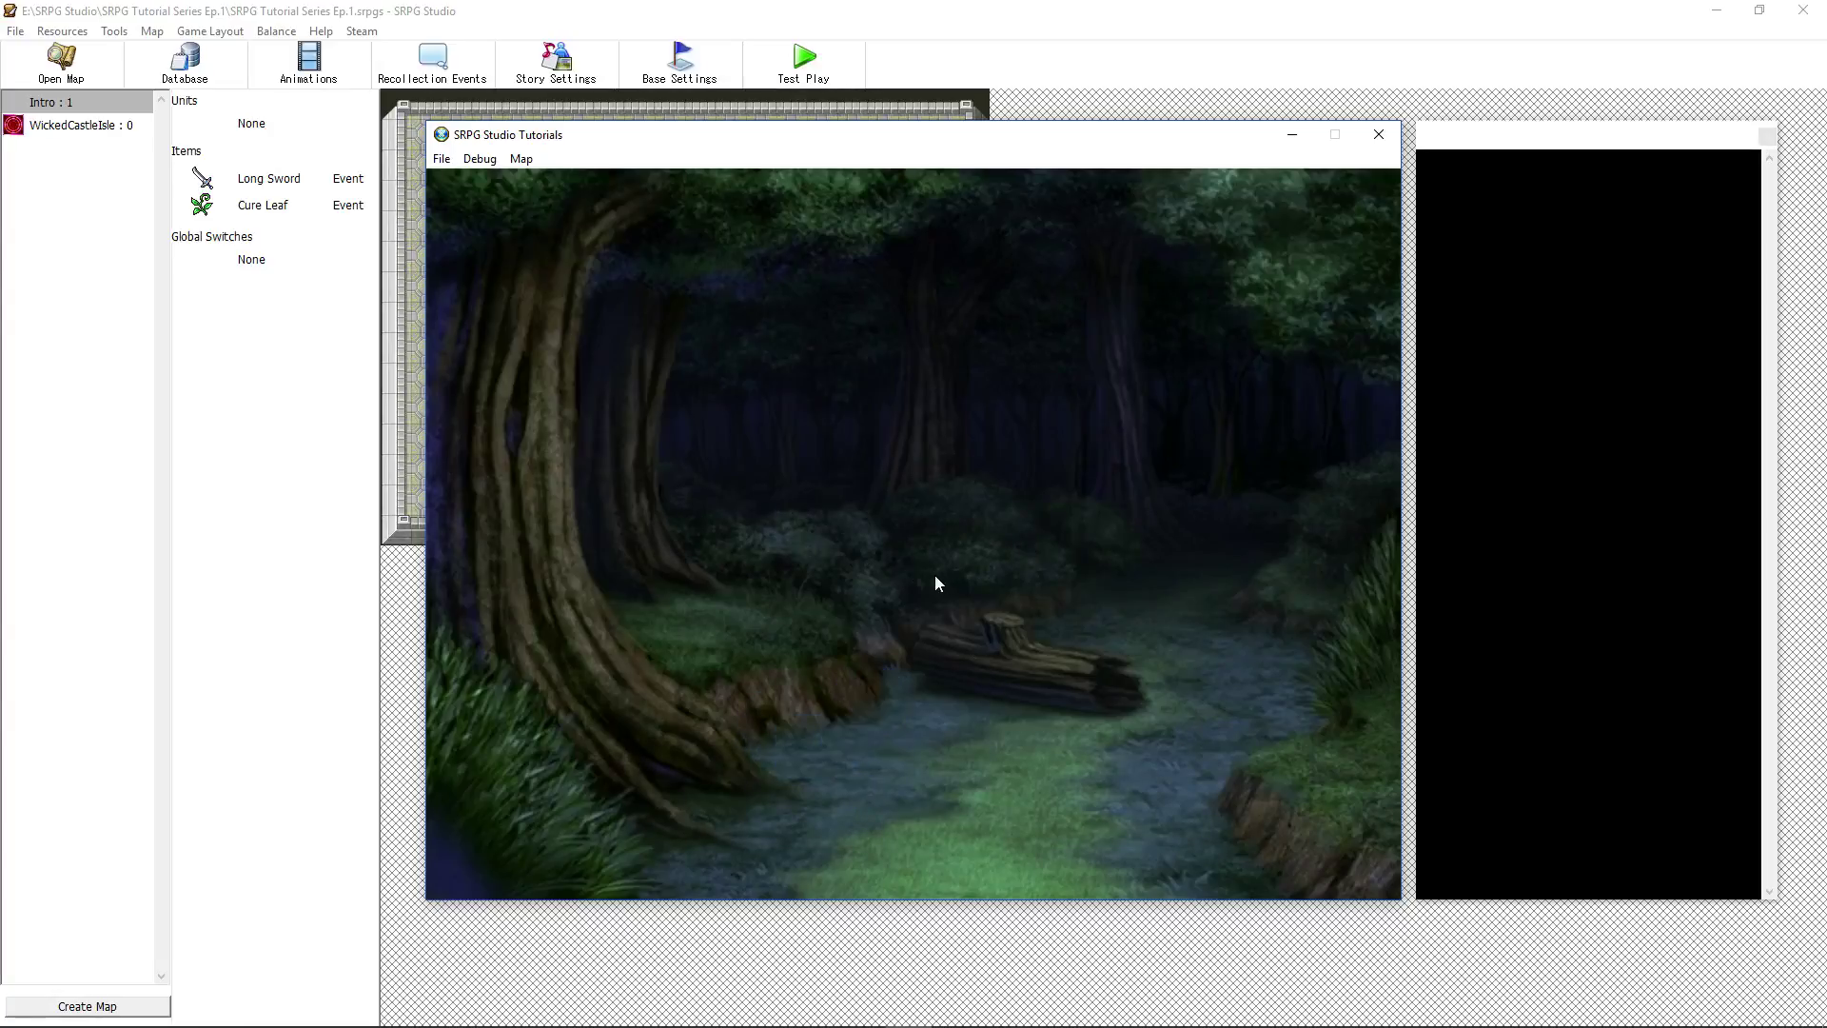
click(894, 550)
click(893, 550)
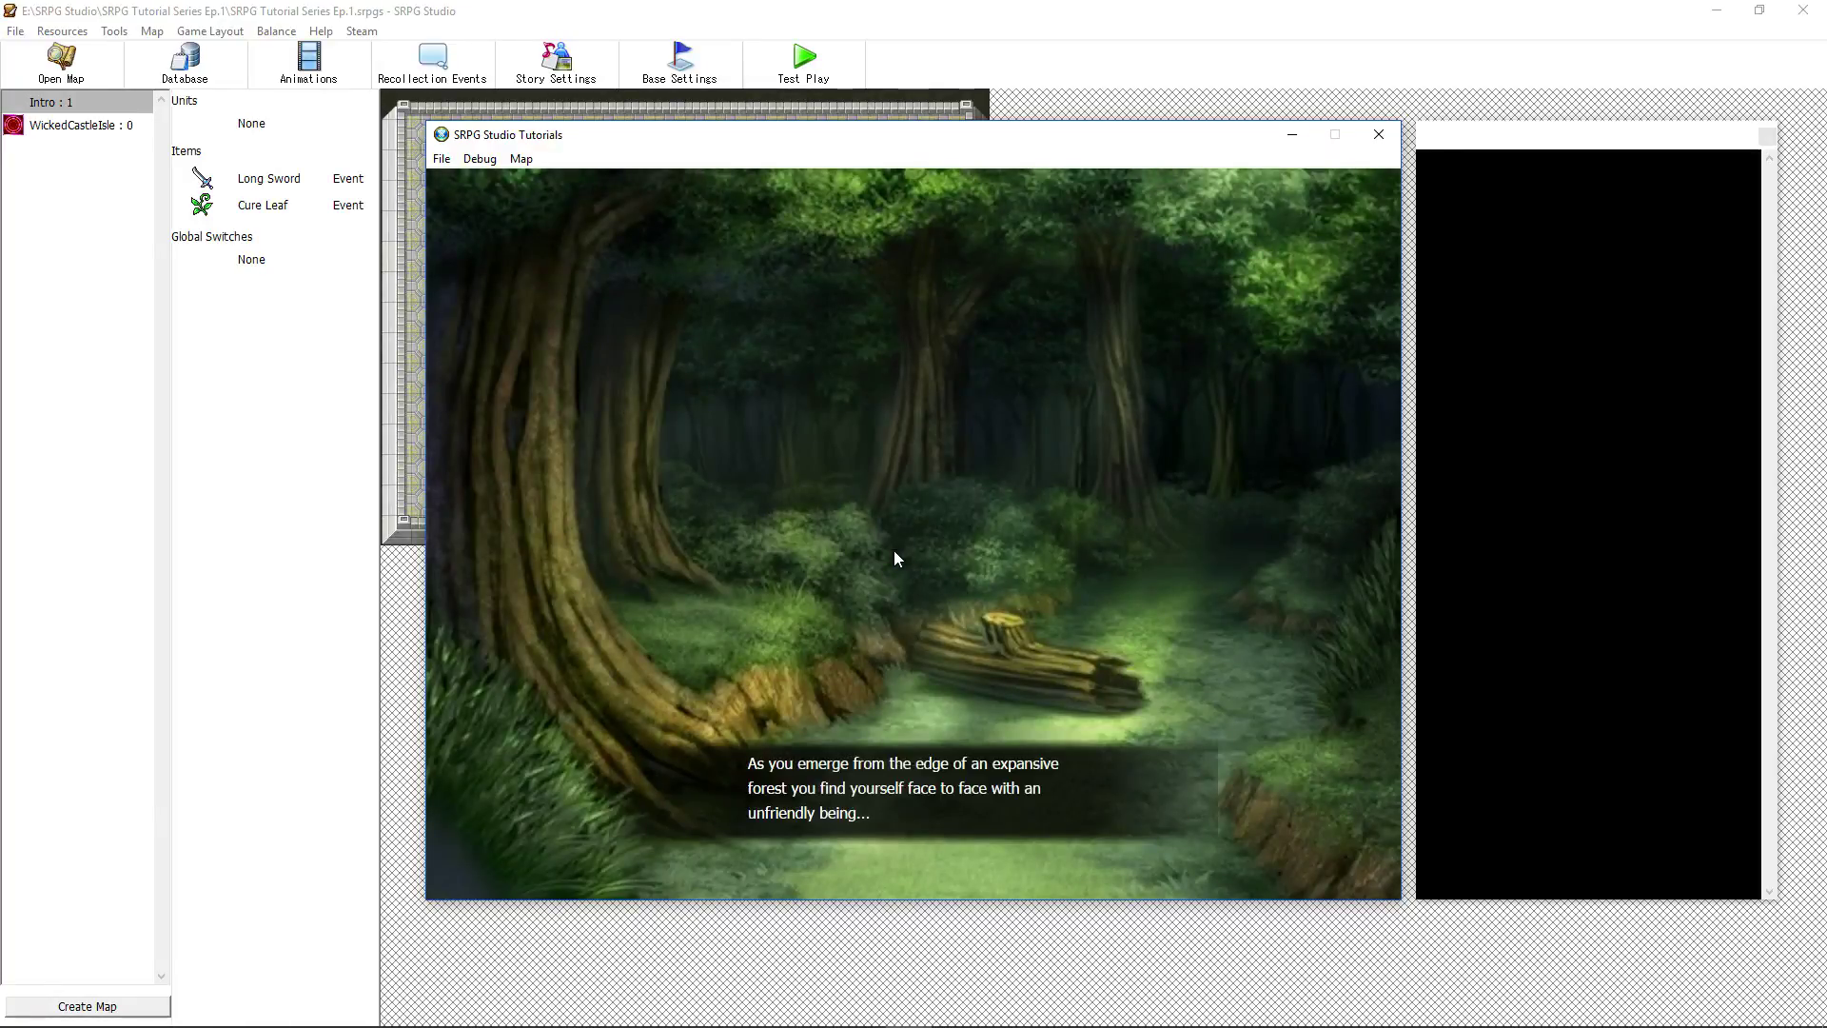
click(894, 550)
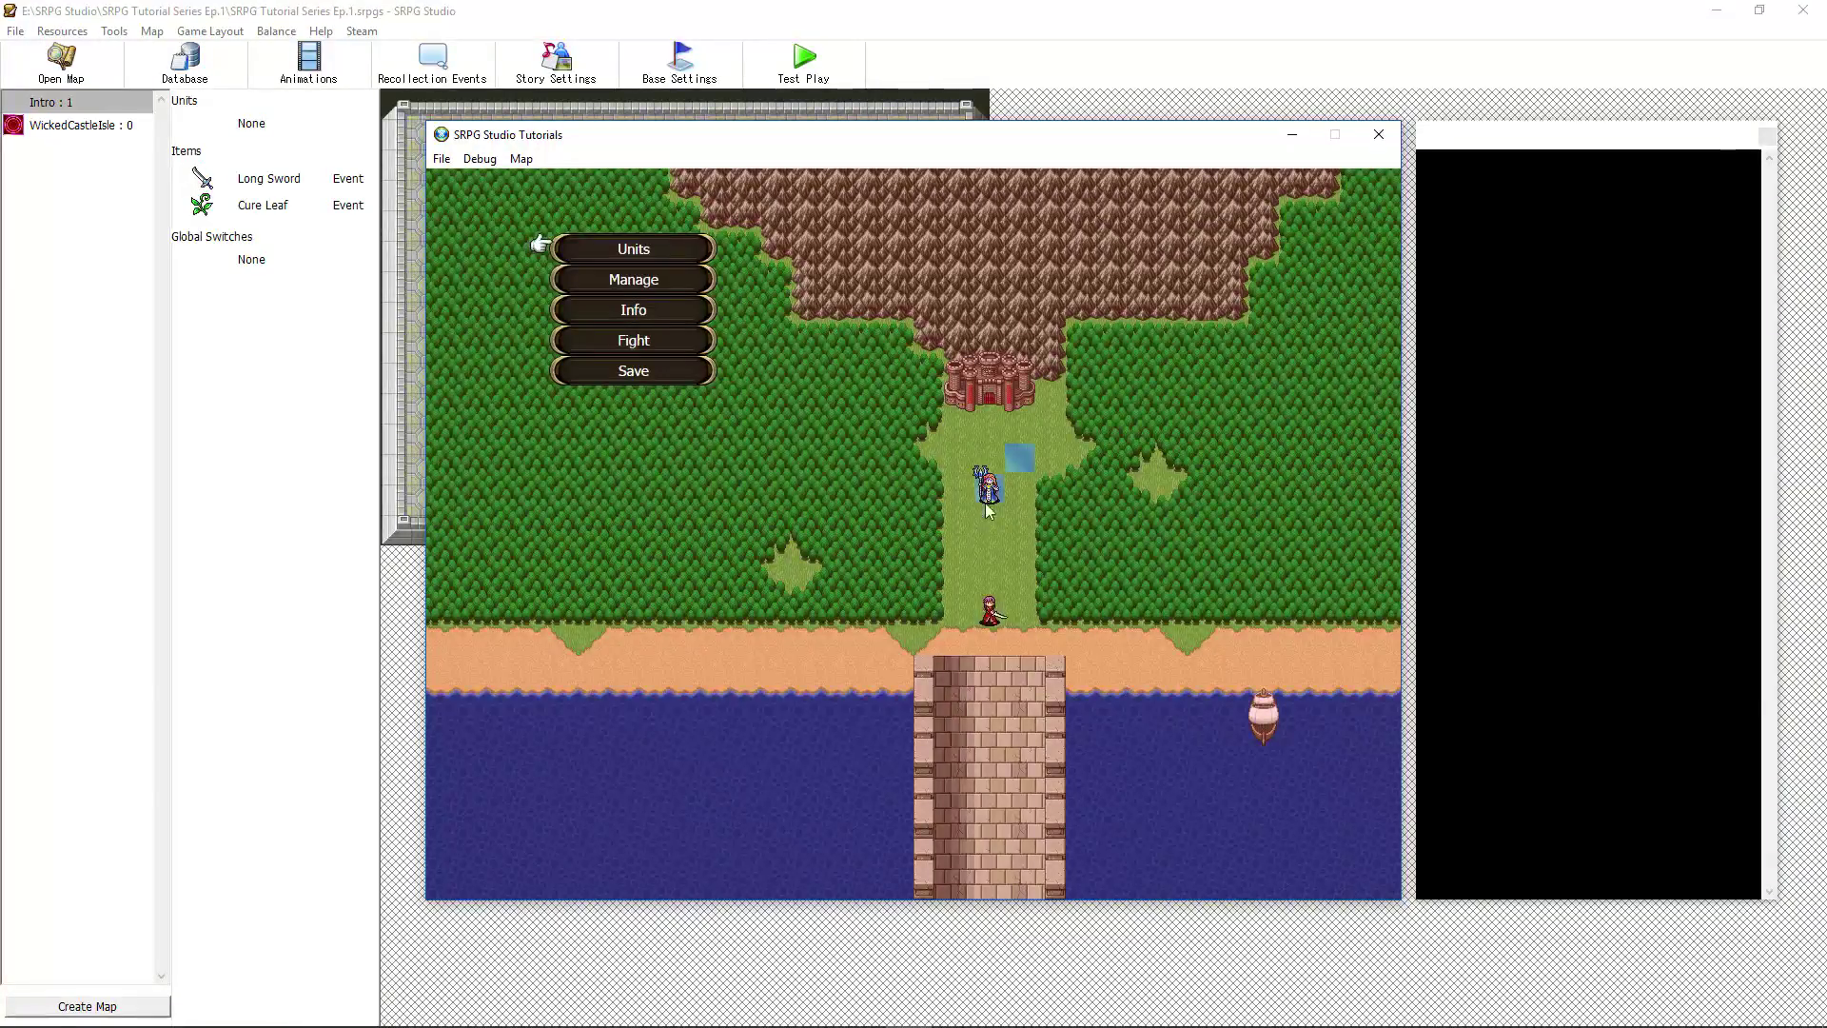
Choose Fight, move the unit onto the castle and visit it to end the map
key(Up)
click(653, 344)
click(878, 562)
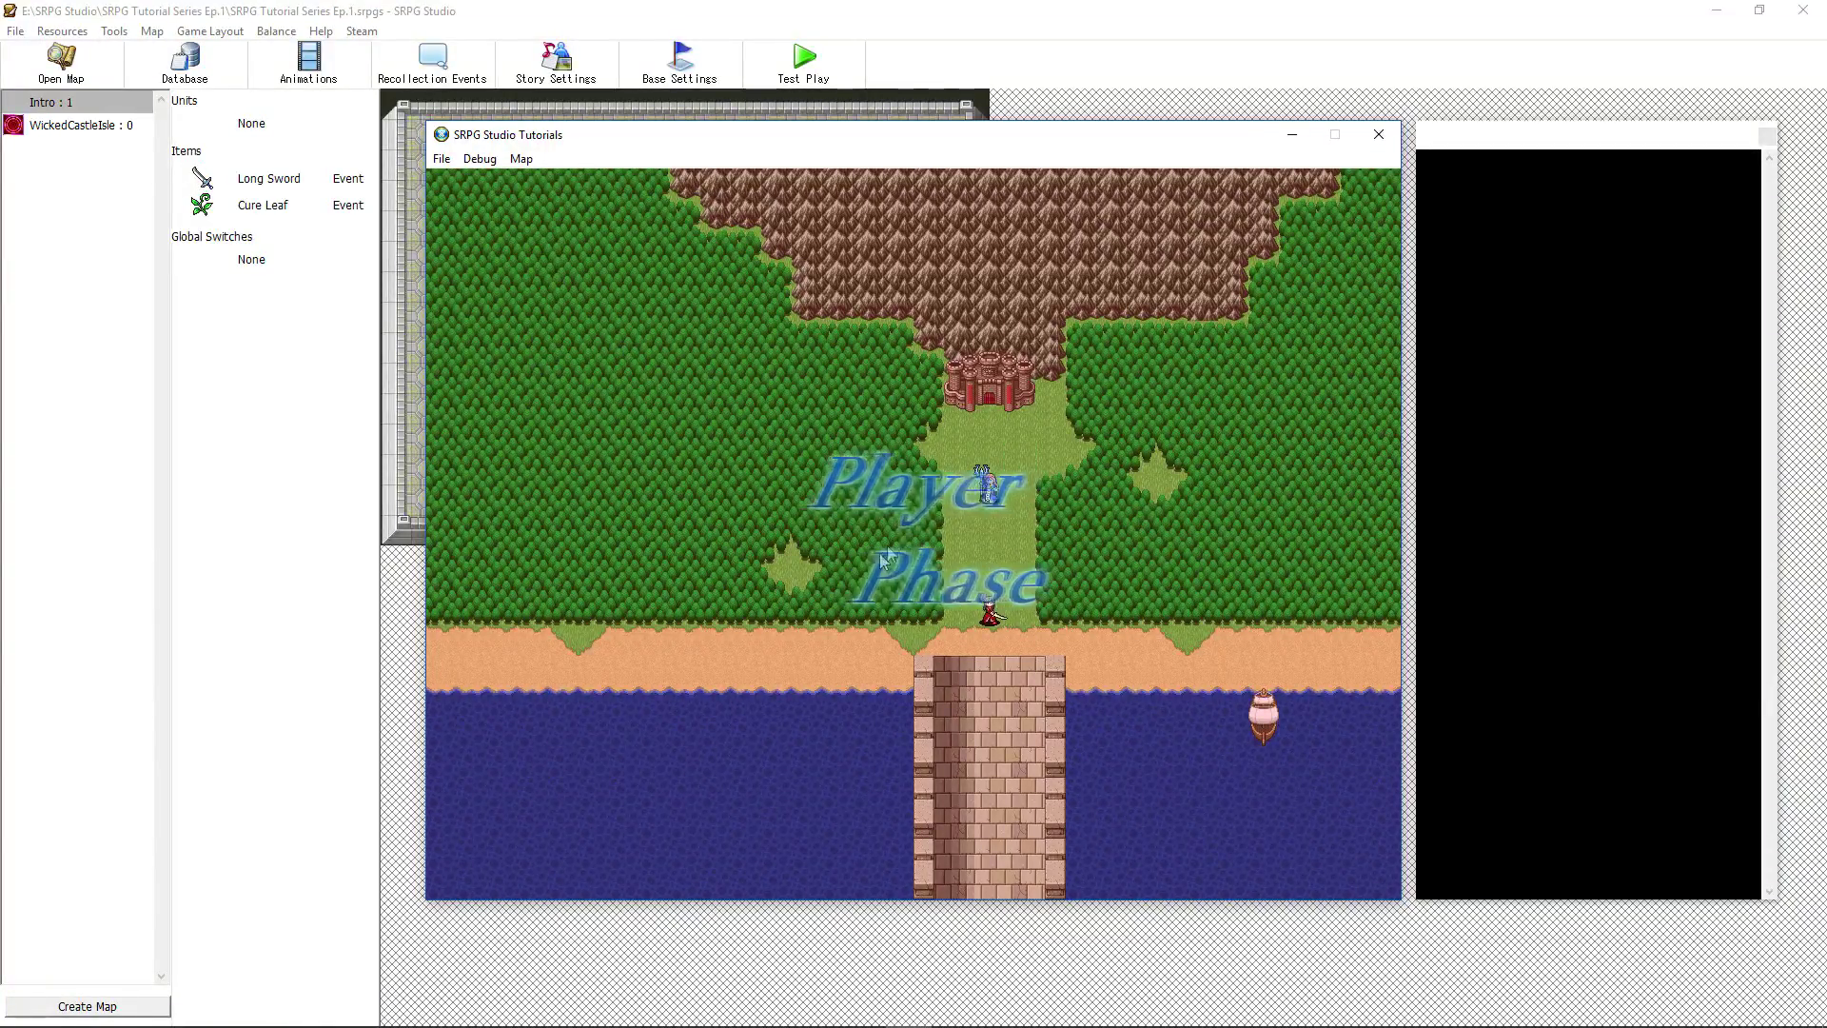
click(918, 403)
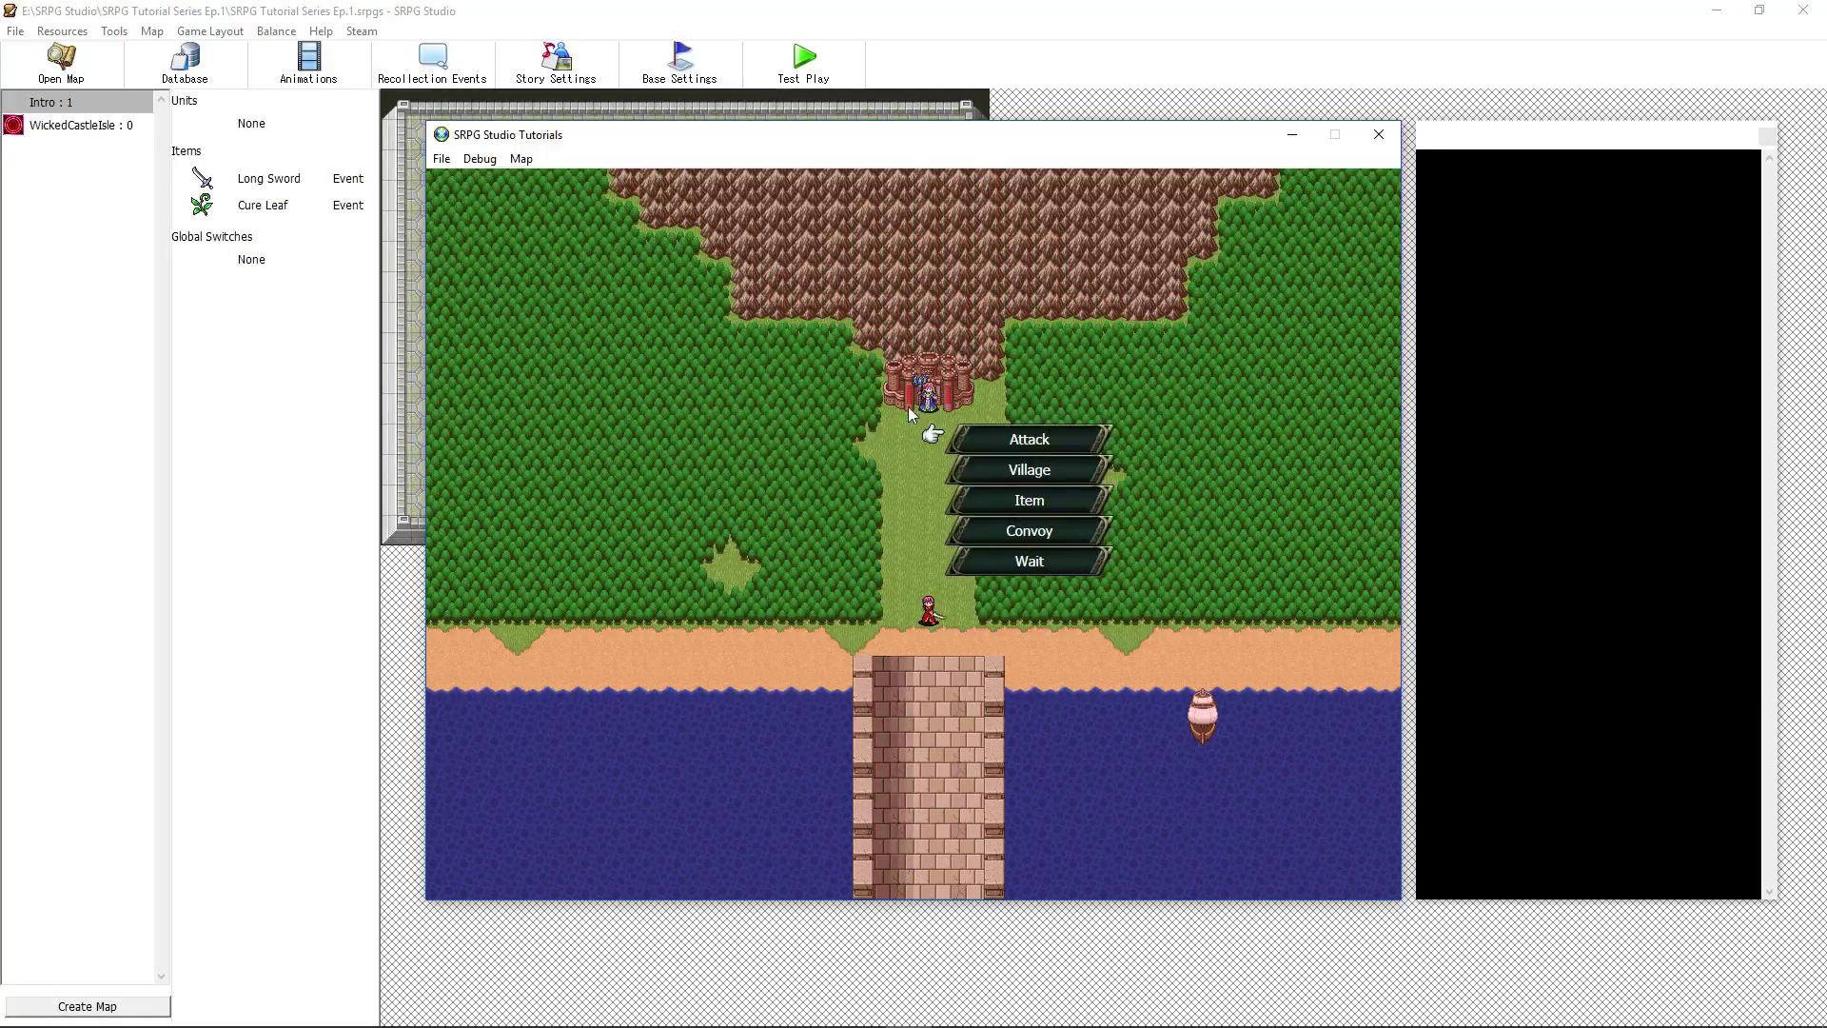
click(965, 462)
click(966, 465)
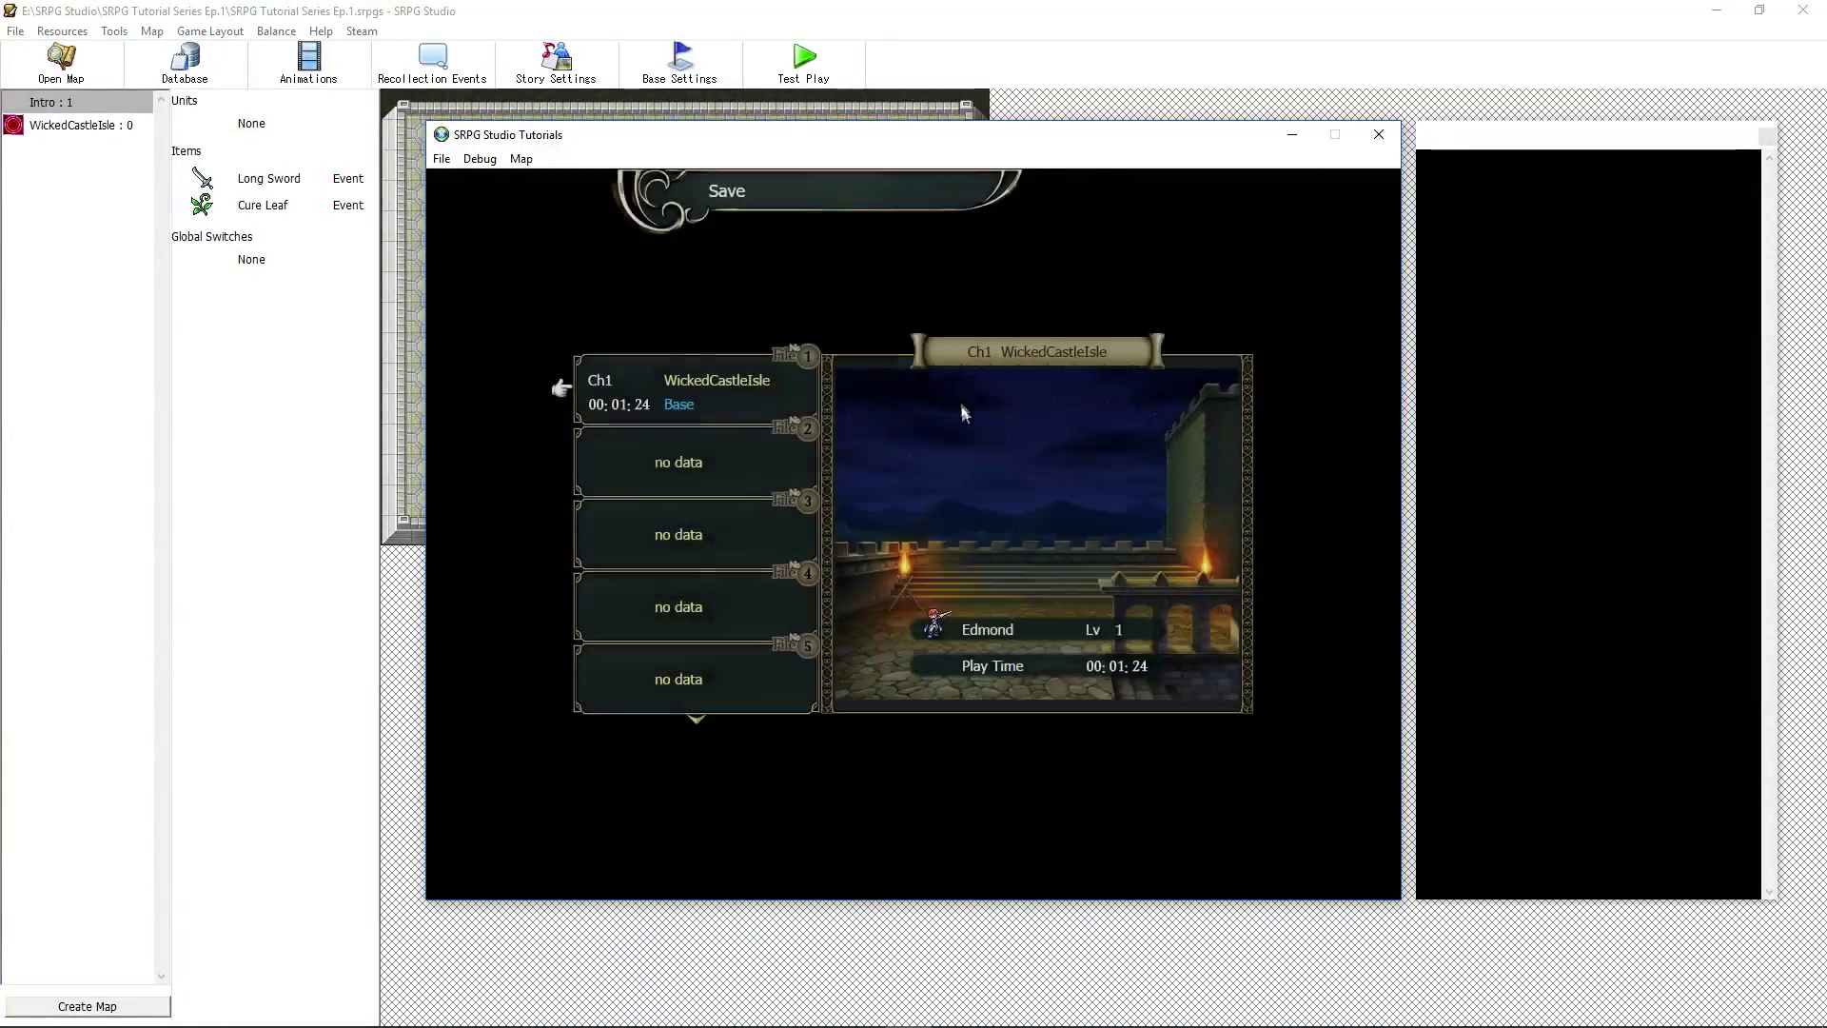
Skip saving, enter the base, and confirm the Castle Vendor shop sells a Long Sword
right_click(834, 301)
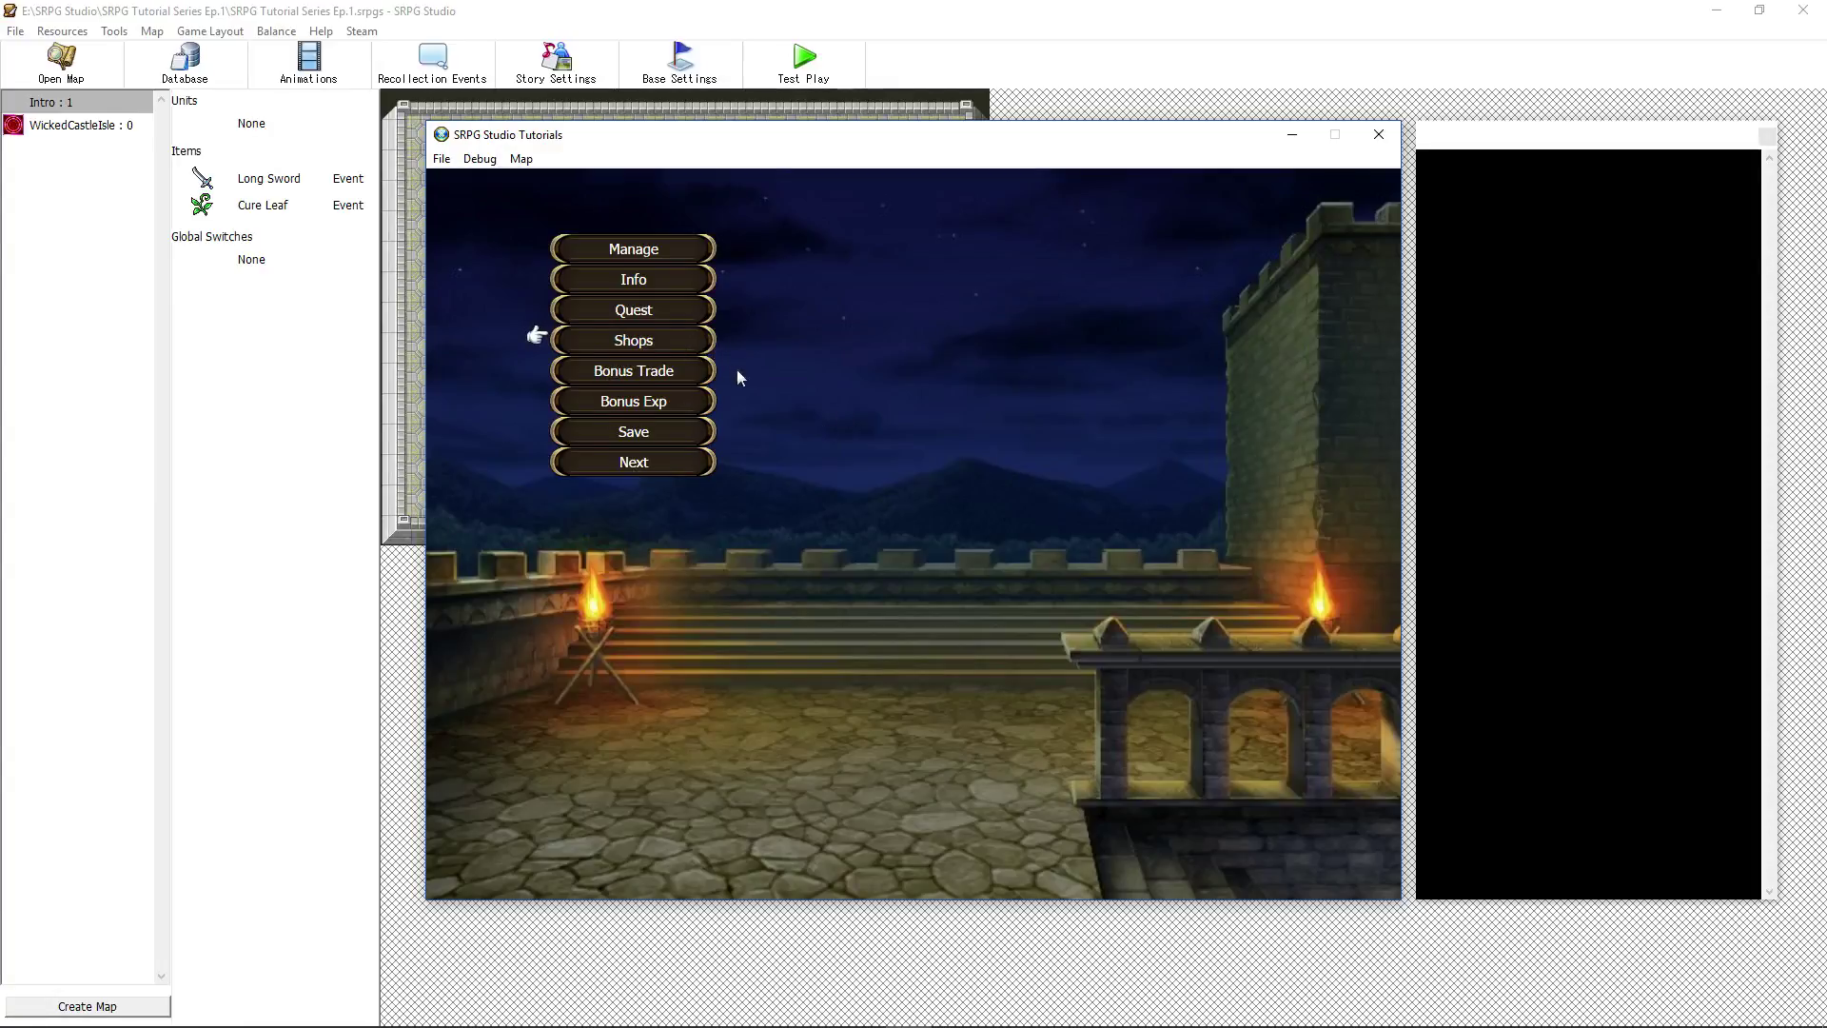
click(666, 341)
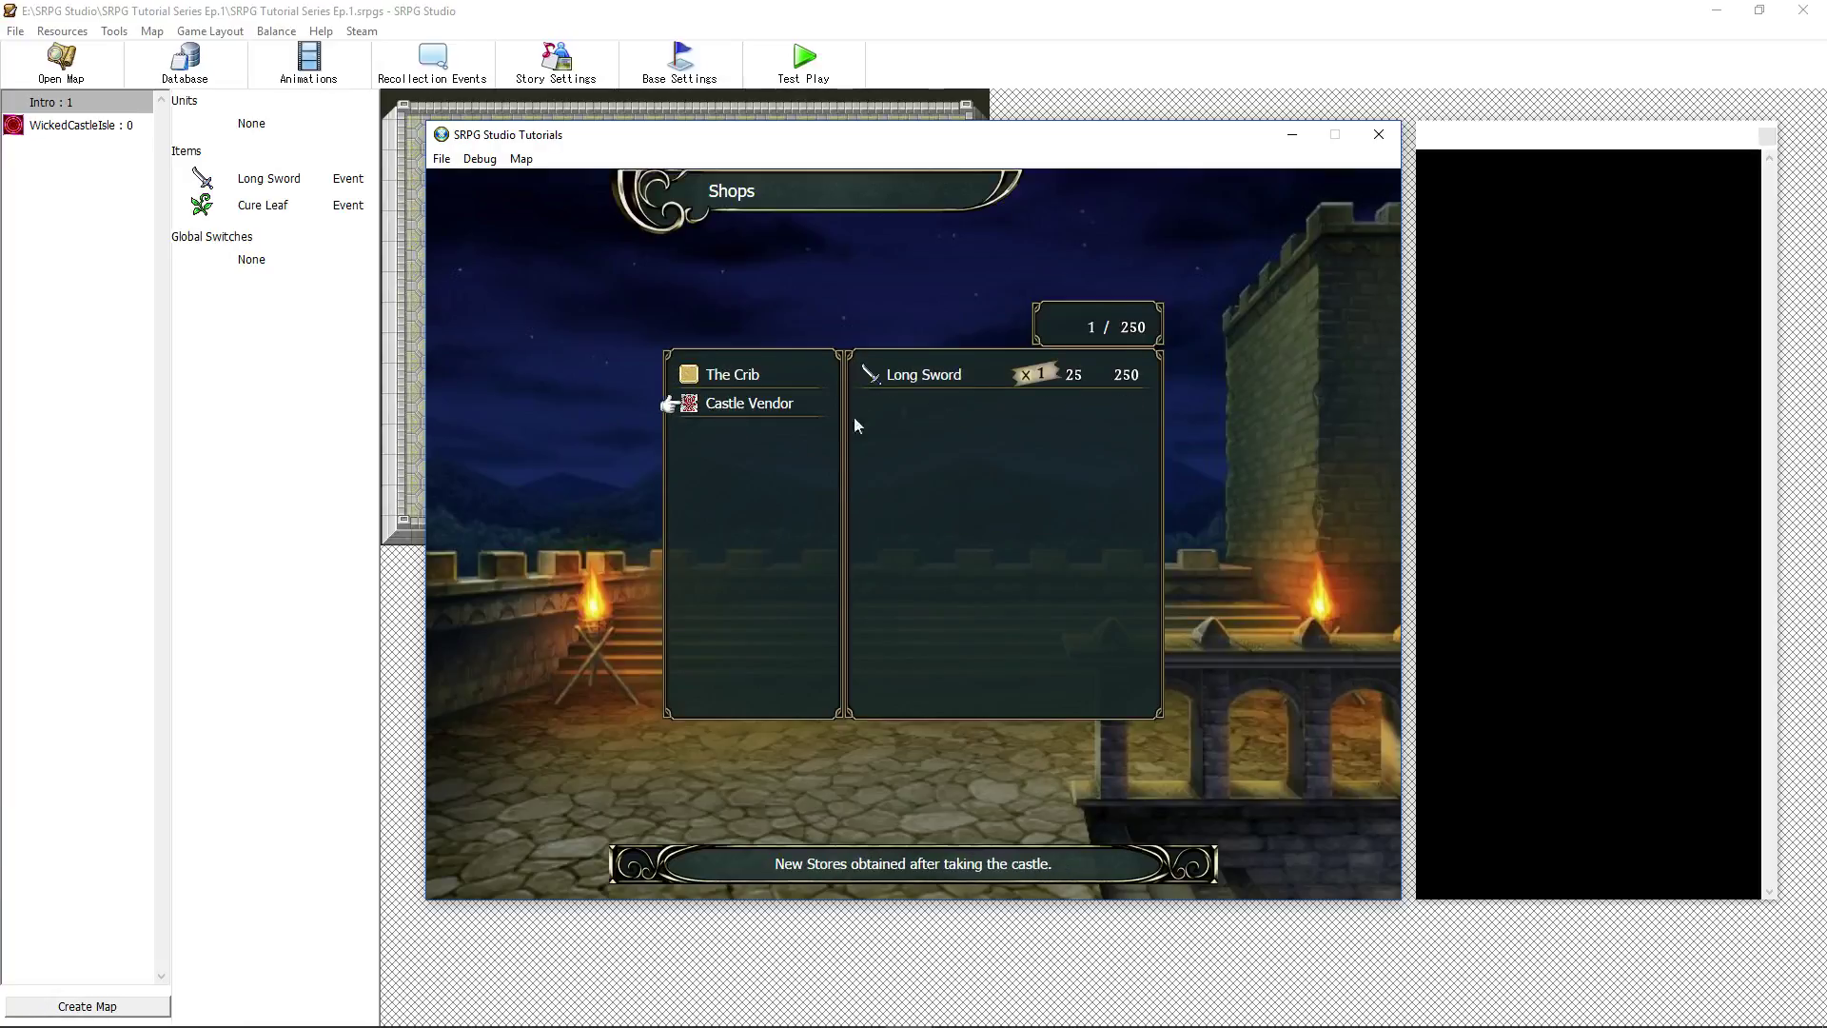
right_click(724, 407)
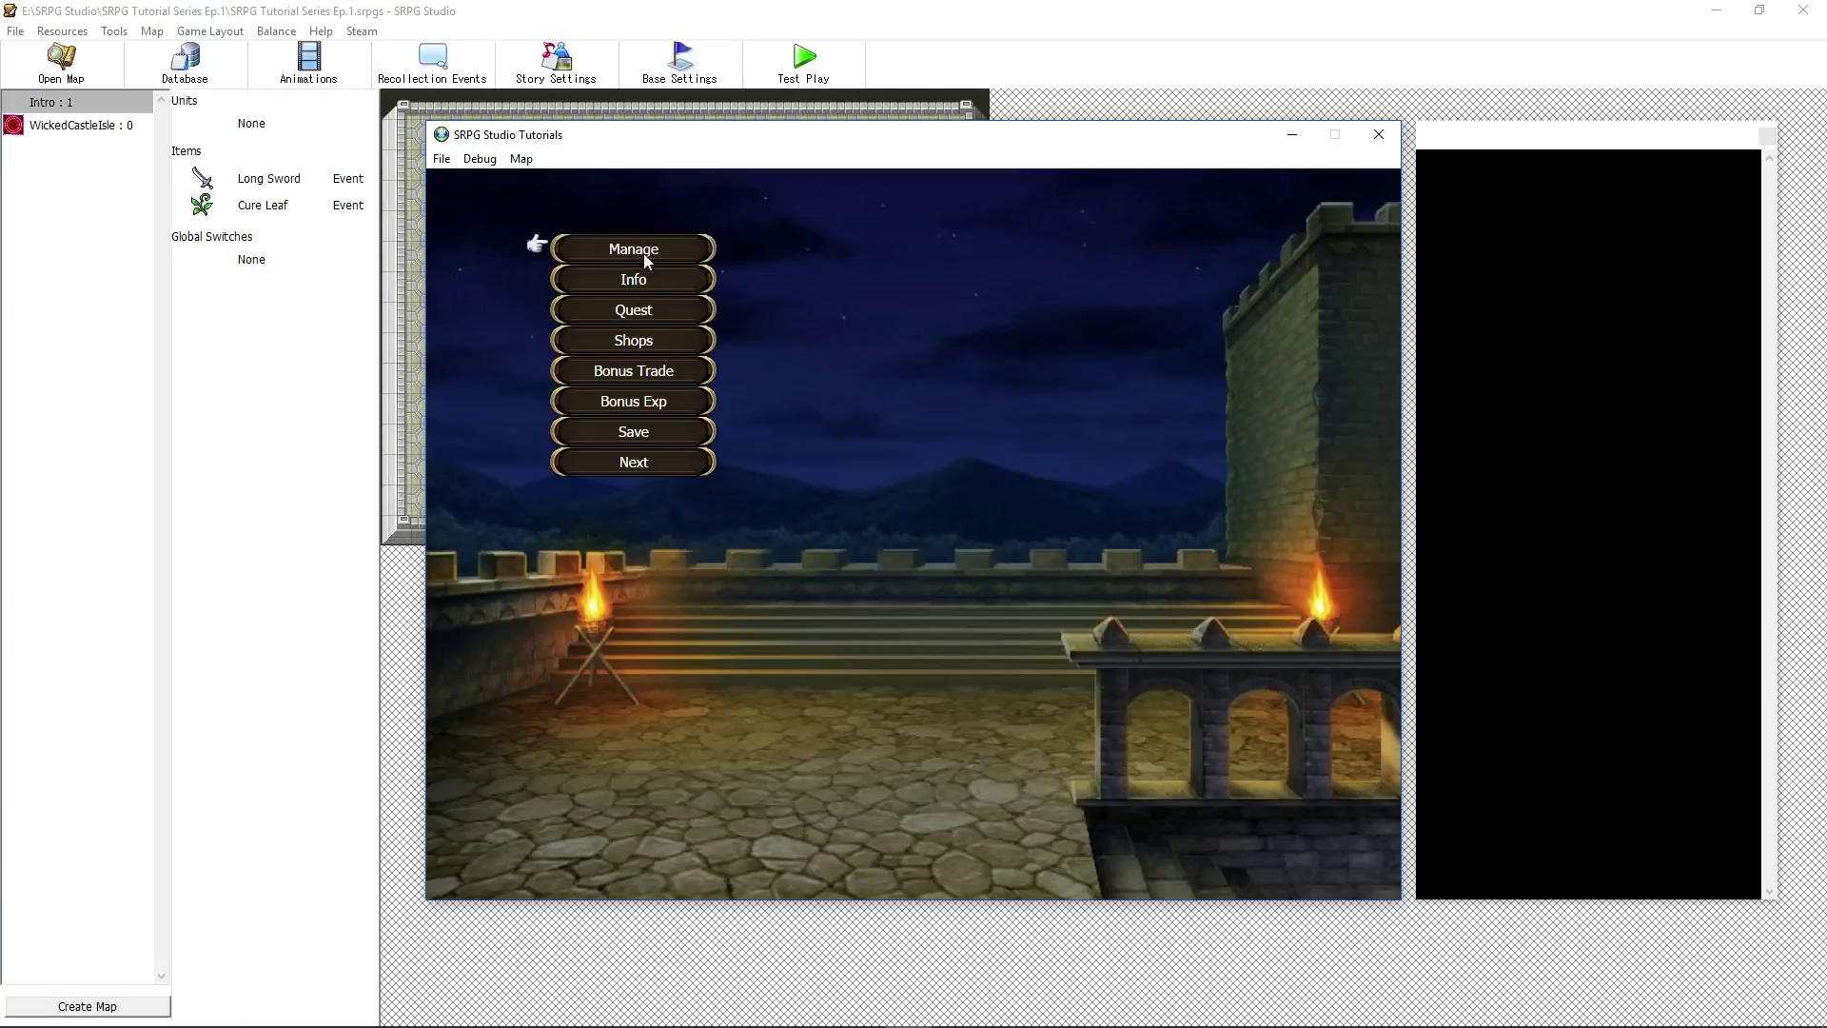
Look over the Bonus Trade screen, then move on to the base Info screen
click(638, 370)
right_click(802, 529)
click(649, 282)
Leave the base Info screen and end test play, returning to the Intro map editor
right_click(837, 373)
click(1378, 135)
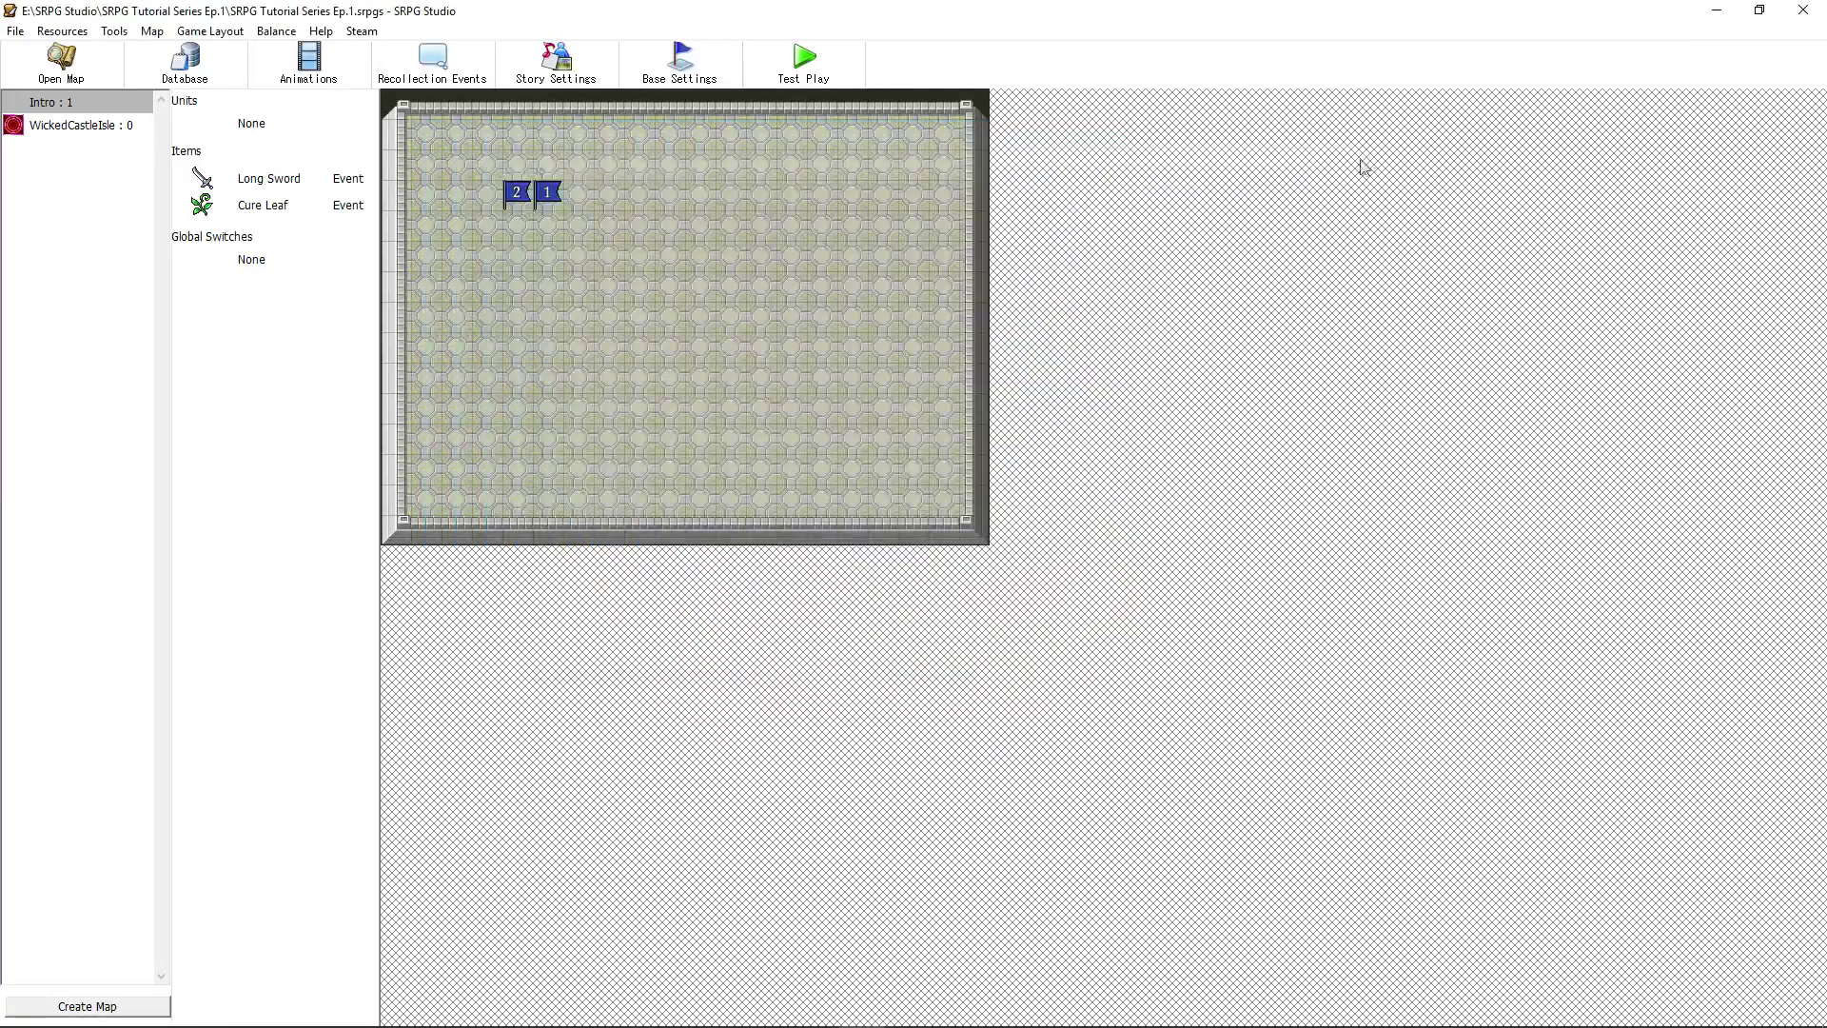